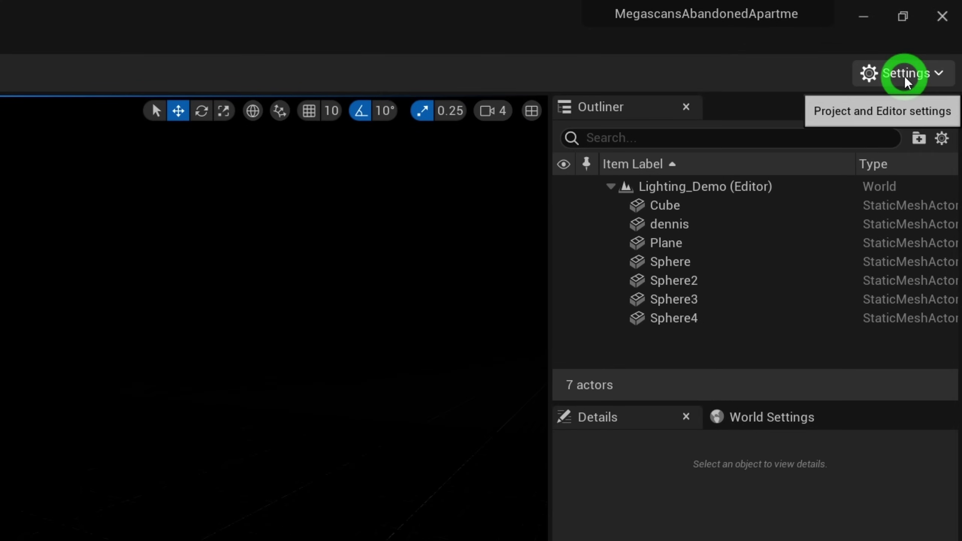
Step: Look up the DirectX options in the project settings by searching for "directx", and clear the search
click(924, 41)
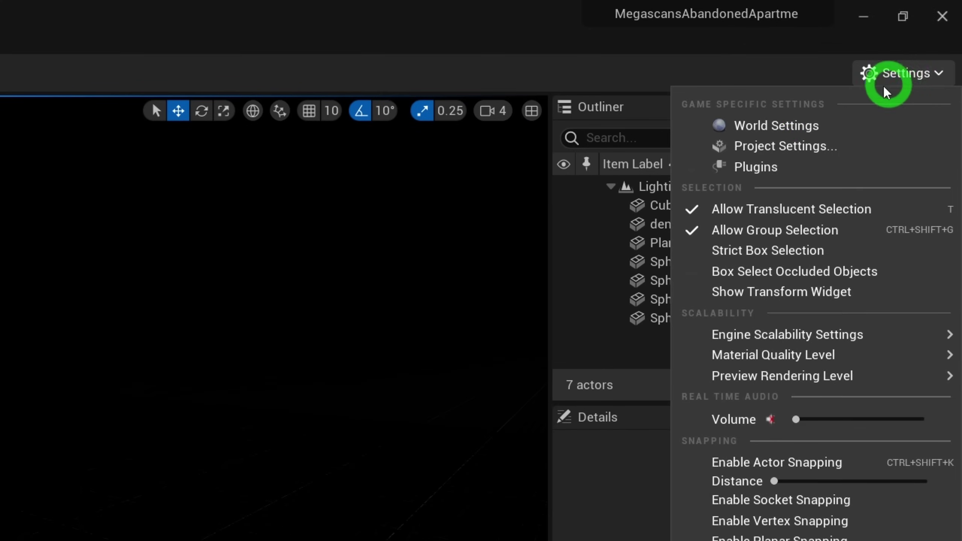
click(803, 151)
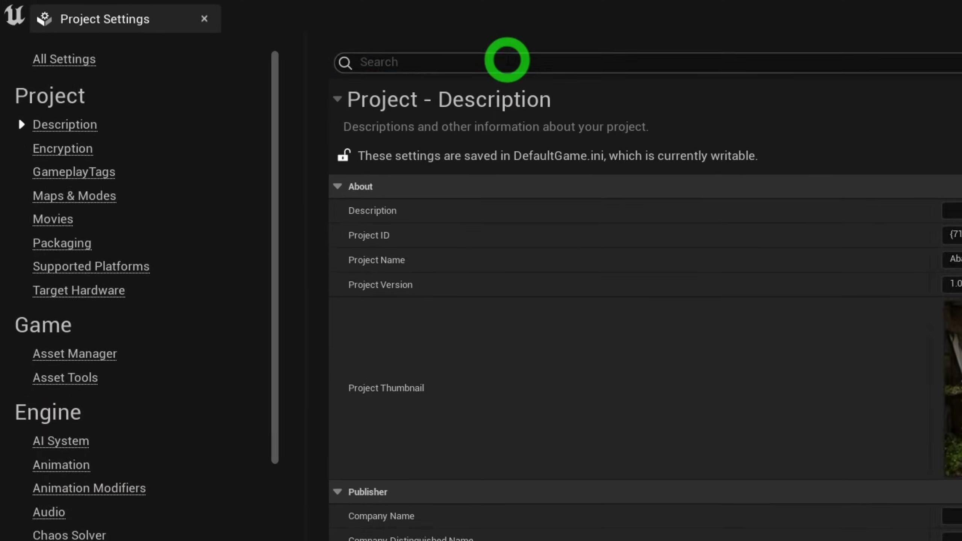
click(508, 60)
text(direct)
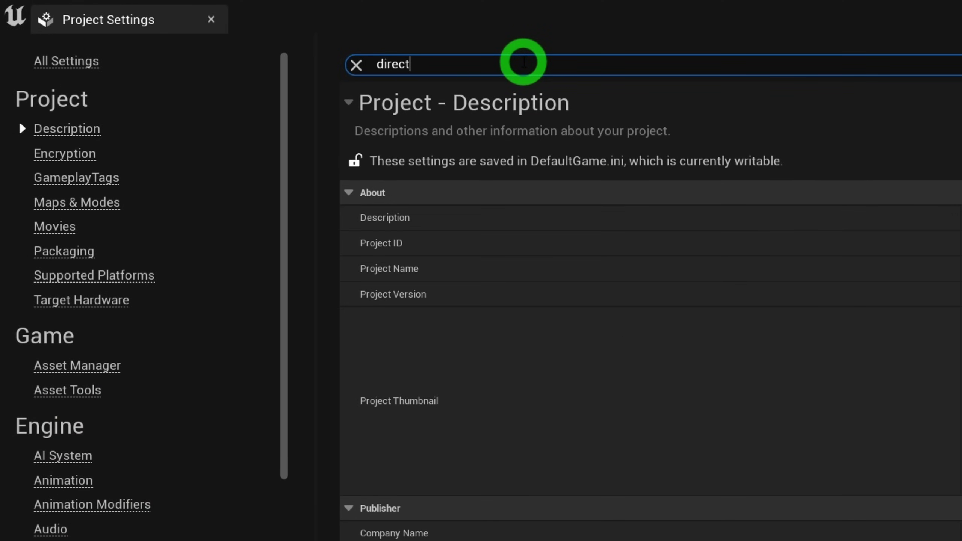
text(x)
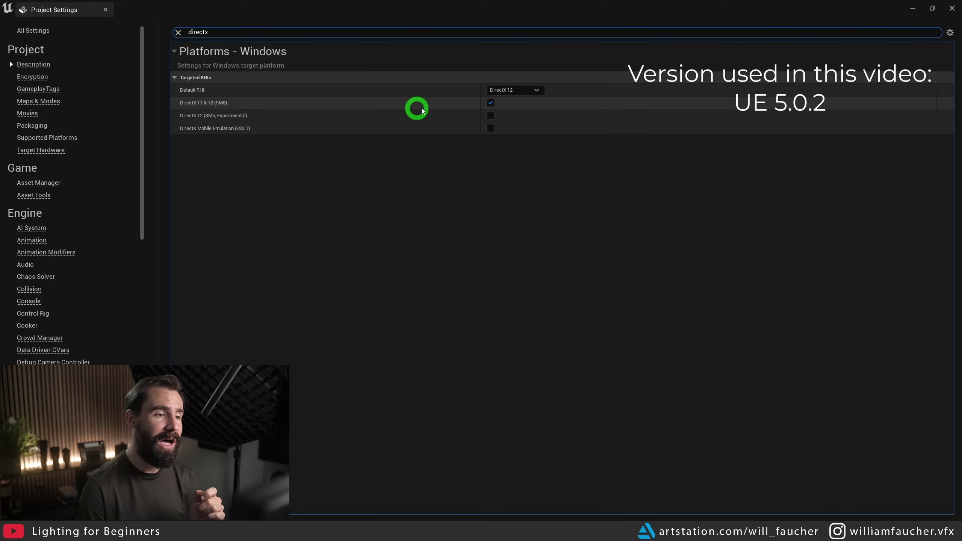
click(178, 32)
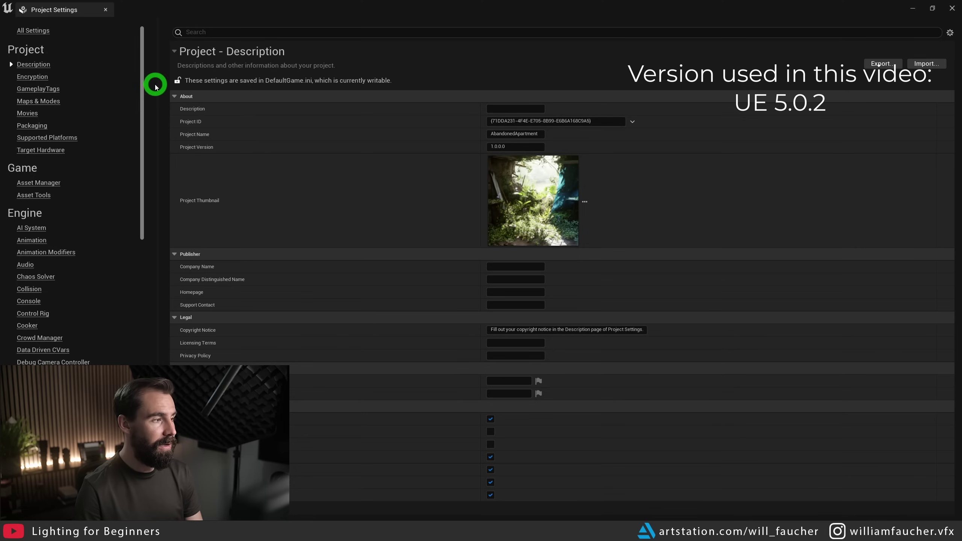
Step: Review the Rendering settings for global illumination, reflections, Lumen, shadows and ray tracing, and close the project settings
drag(144, 87, 144, 209)
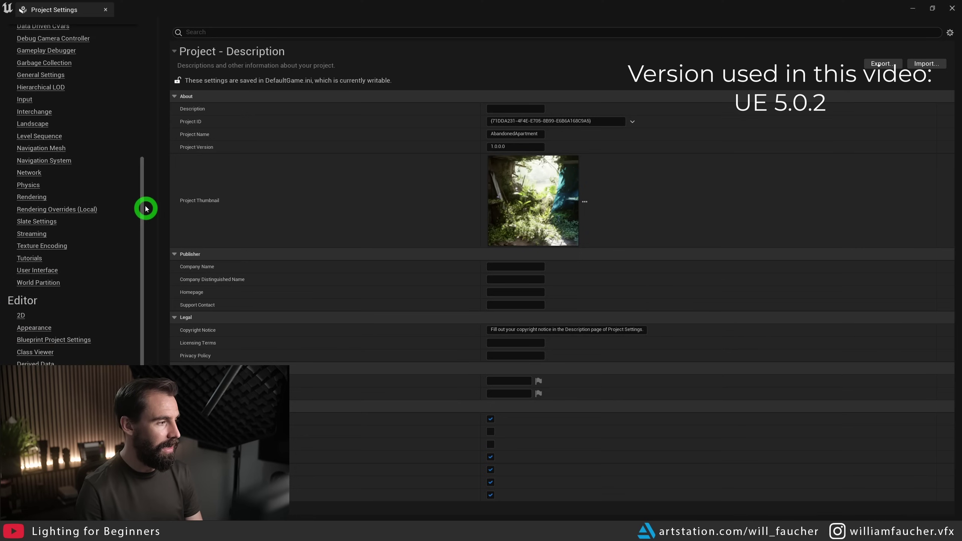
click(66, 277)
drag(950, 57, 929, 187)
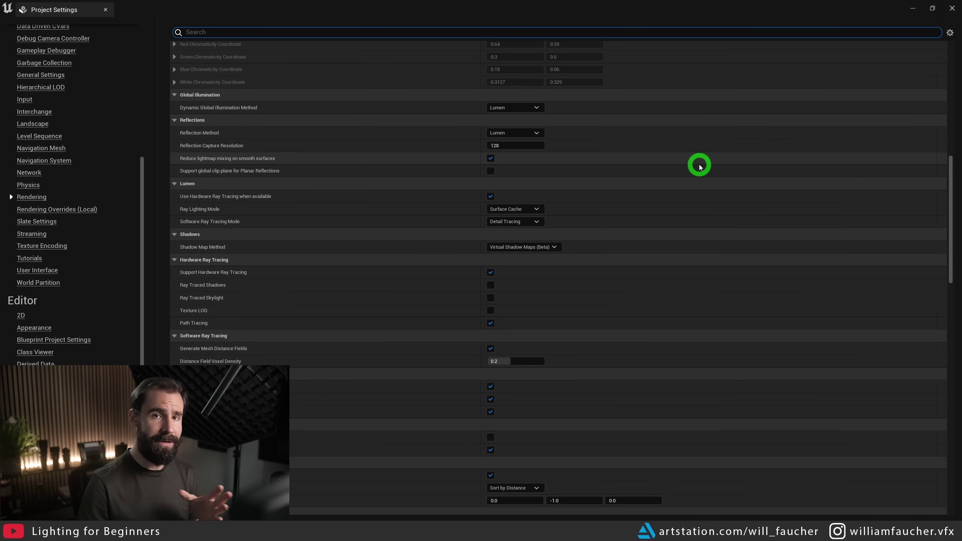
click(952, 8)
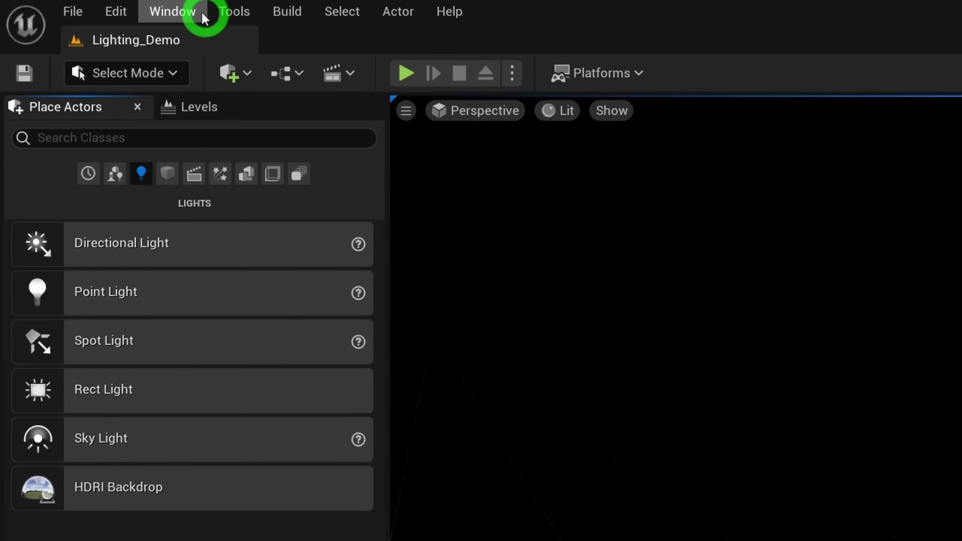
Step: Locate the UE4 Classic Layout among the editor layouts that can be loaded
click(91, 5)
mouse_move(324, 386)
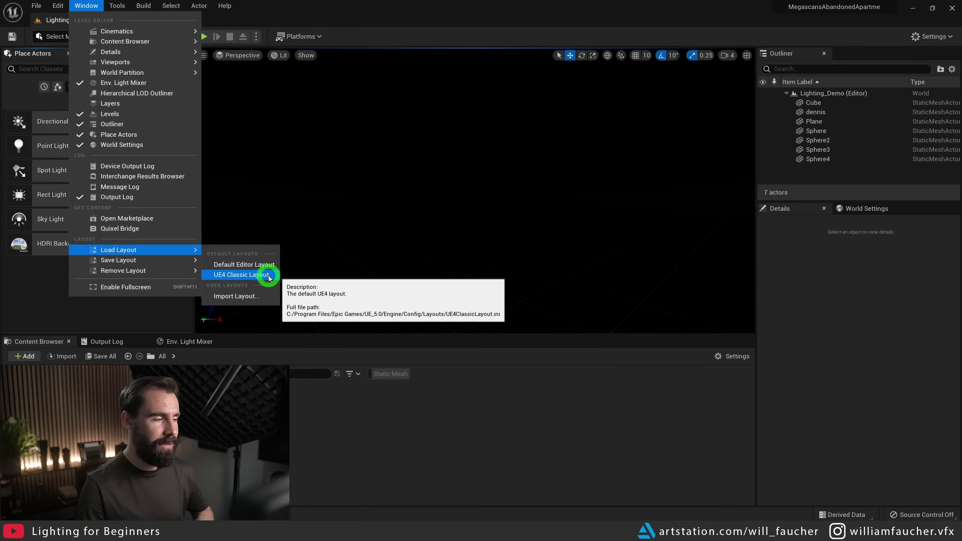
click(268, 275)
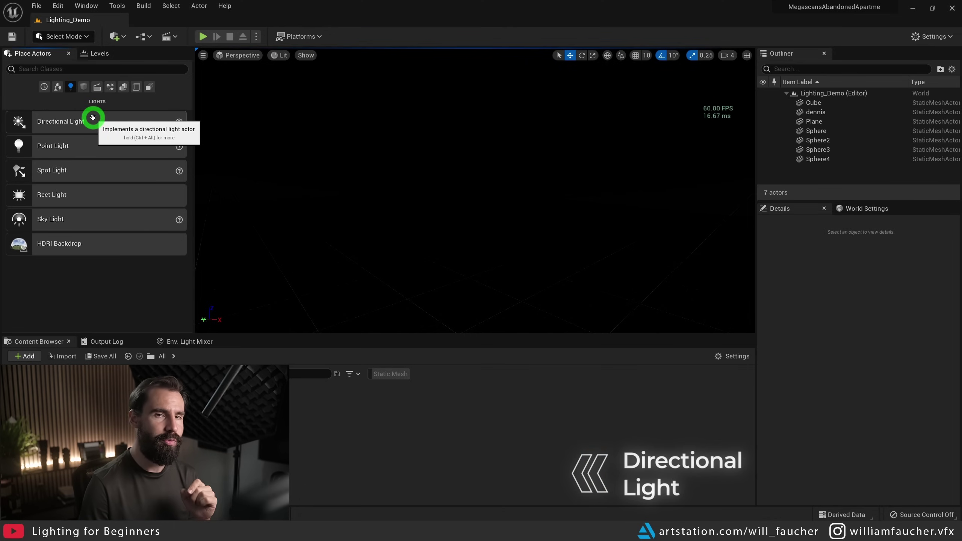
Step: Place a directional light beside the standing figure and rotate it to about -46° and -30° on its second and third axes
drag(41, 125, 348, 256)
drag(430, 234, 336, 240)
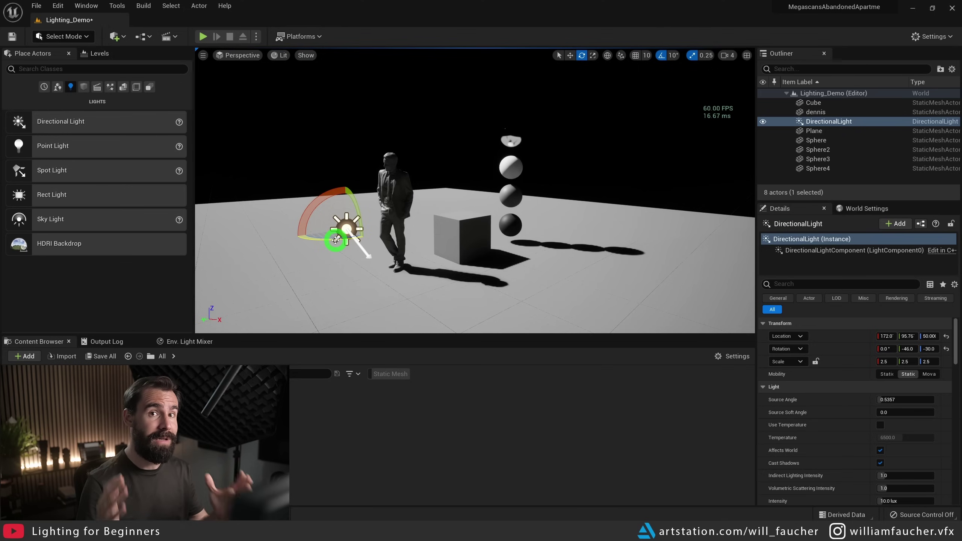
mouse_move(344, 244)
mouse_down()
mouse_move(359, 233)
mouse_move(346, 239)
mouse_up()
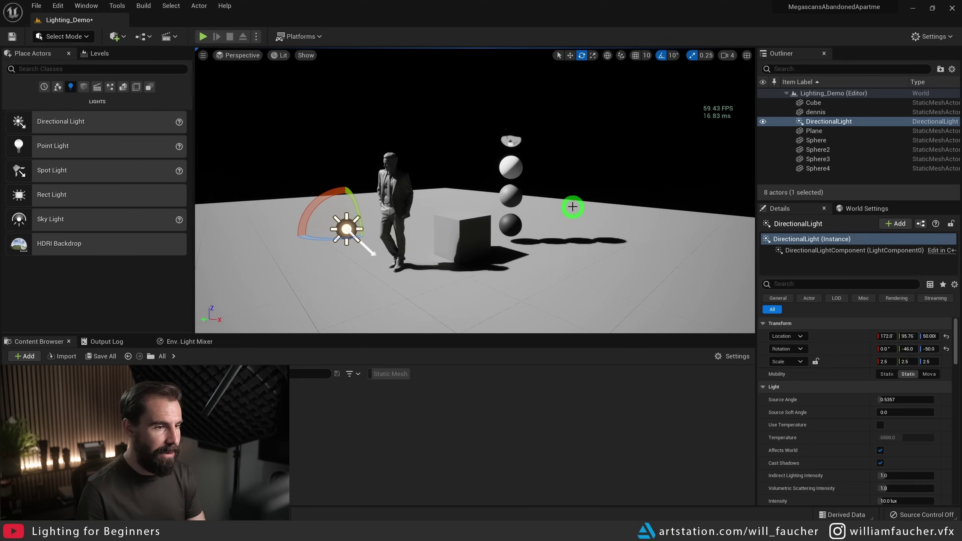
drag(334, 242, 275, 254)
Step: Inspect the figure's shading with the directional light's Indirect Lighting Intensity at 0.0, and reset that property to its default
key(f)
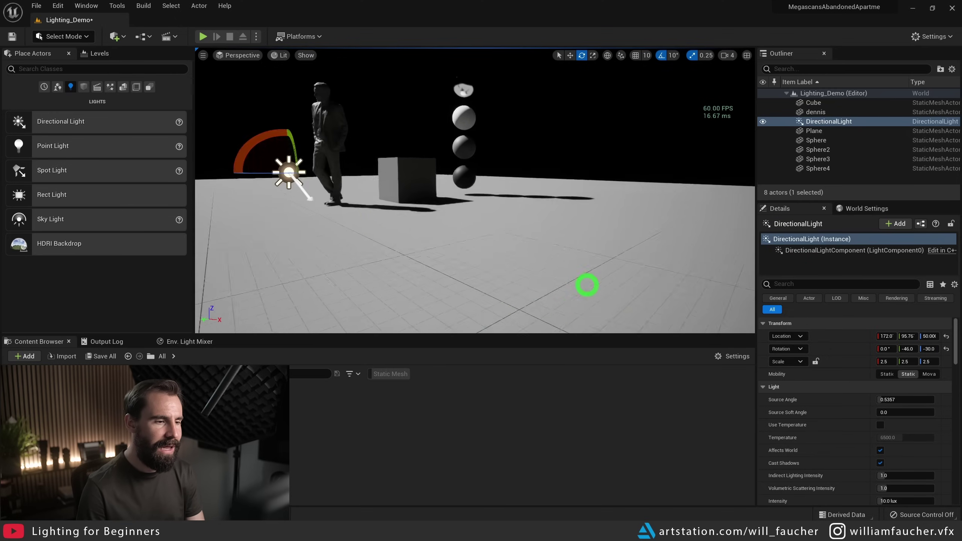
right_drag(434, 134, 510, 74)
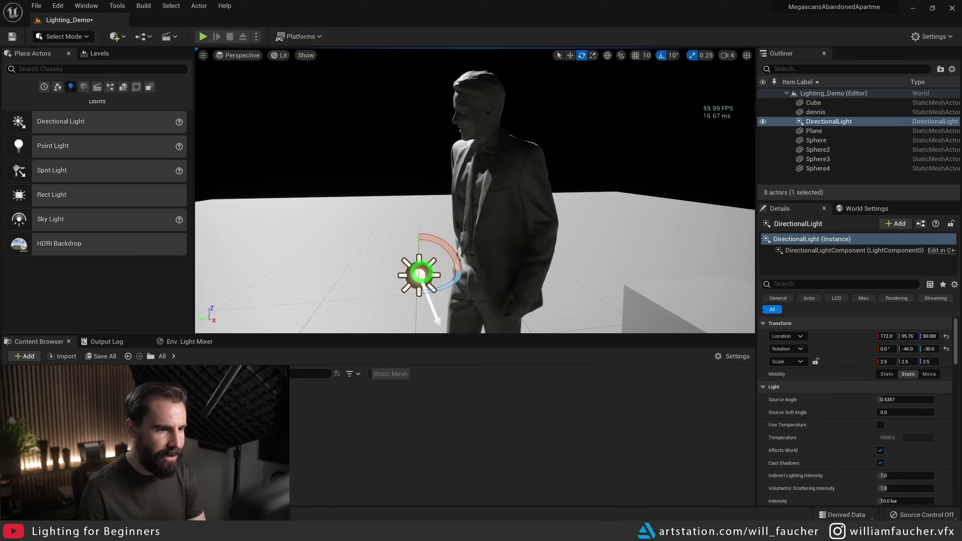
right_drag(556, 185, 466, 130)
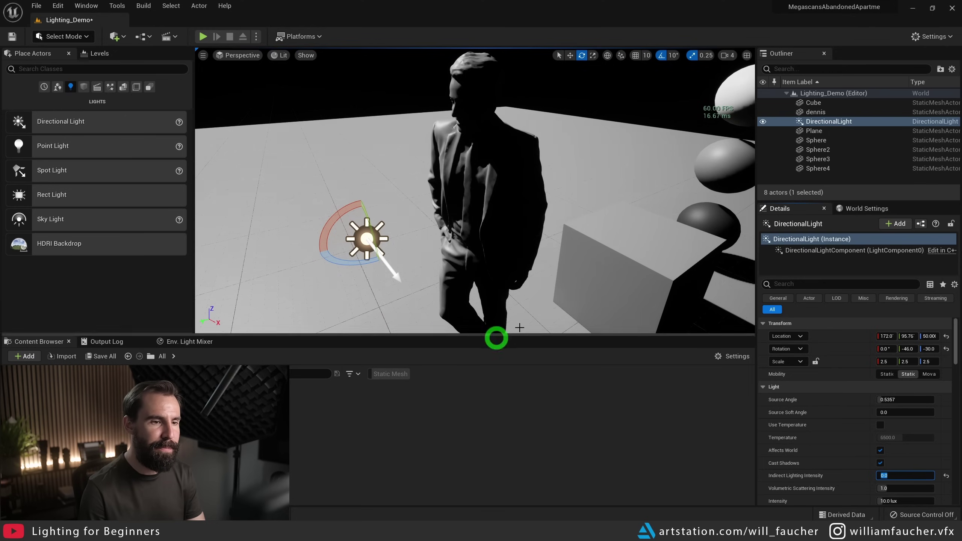
click(945, 476)
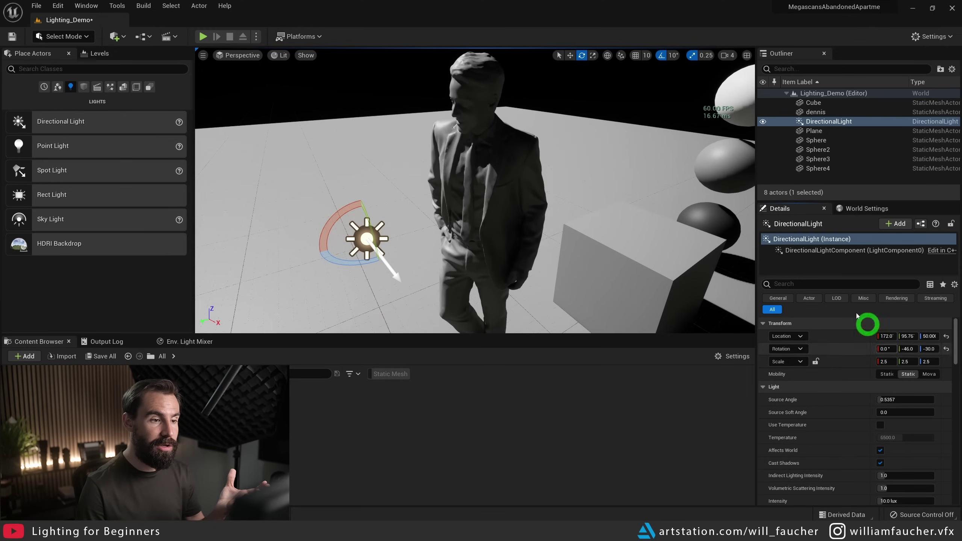
right_drag(491, 176, 609, 304)
right_drag(438, 185, 511, 236)
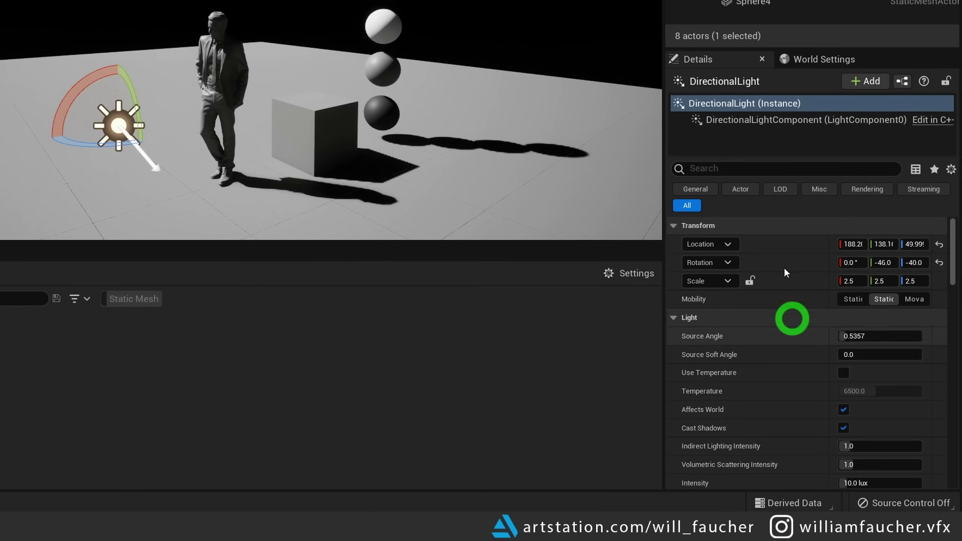
Step: Set the directional light's Intensity to 150 lux and try out its Light Color in the color picker
scroll(717, 304, down, 4)
scroll(722, 316, up, 4)
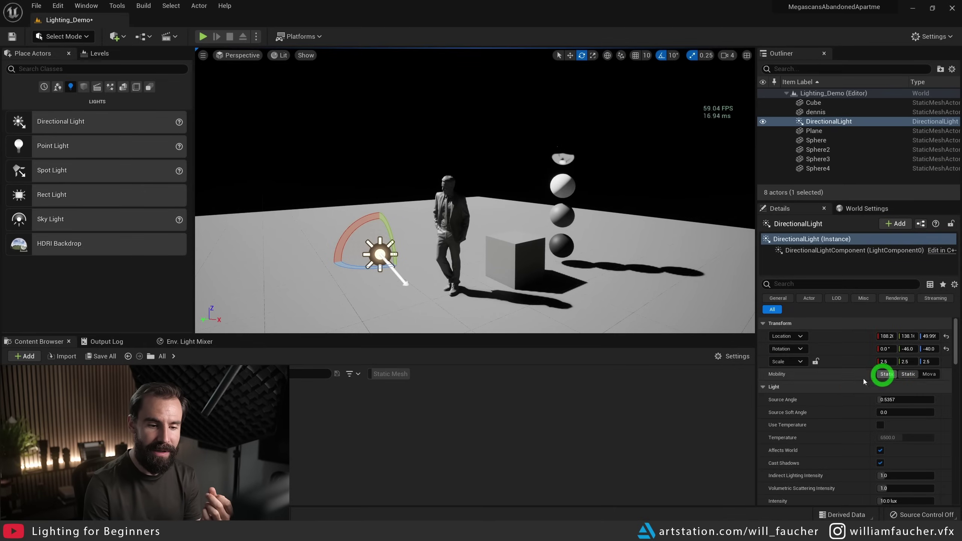
scroll(721, 355, down, 2)
scroll(796, 411, down, 1)
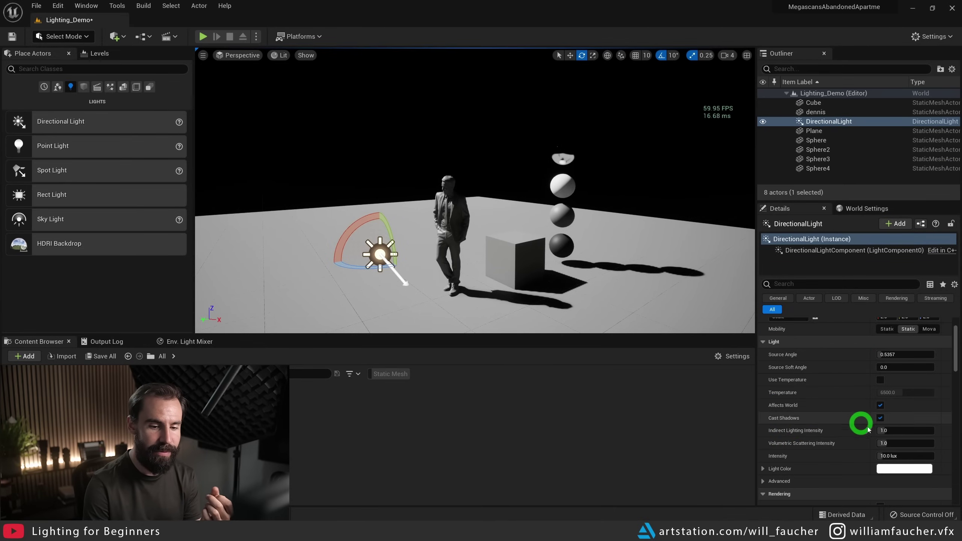
mouse_move(891, 456)
mouse_down()
mouse_move(919, 453)
mouse_move(815, 462)
mouse_move(895, 455)
mouse_up()
click(902, 469)
mouse_move(770, 376)
mouse_down()
mouse_move(788, 358)
mouse_move(773, 308)
mouse_move(687, 355)
mouse_move(770, 377)
mouse_up()
click(886, 511)
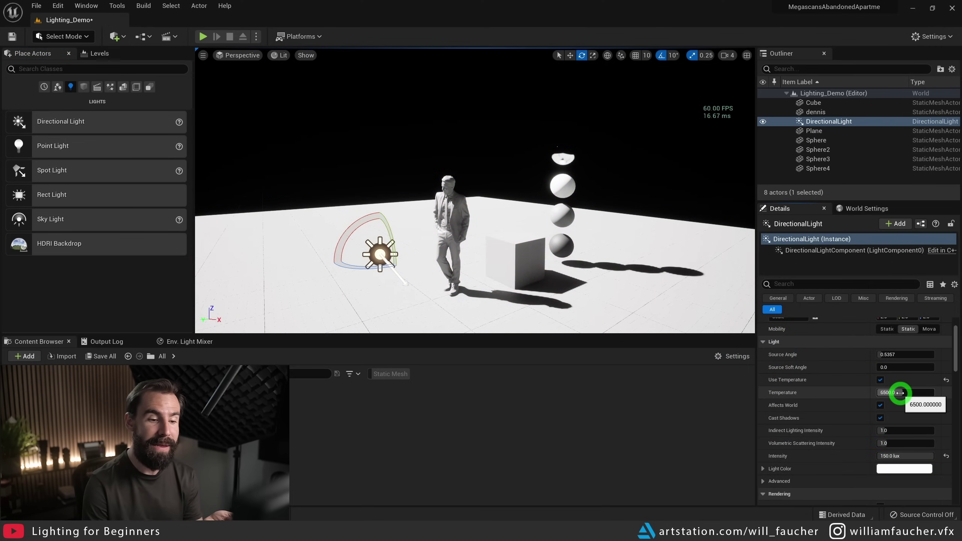
Step: Try different color temperatures on the directional light, and reset Use Temperature to its default
drag(900, 393, 944, 388)
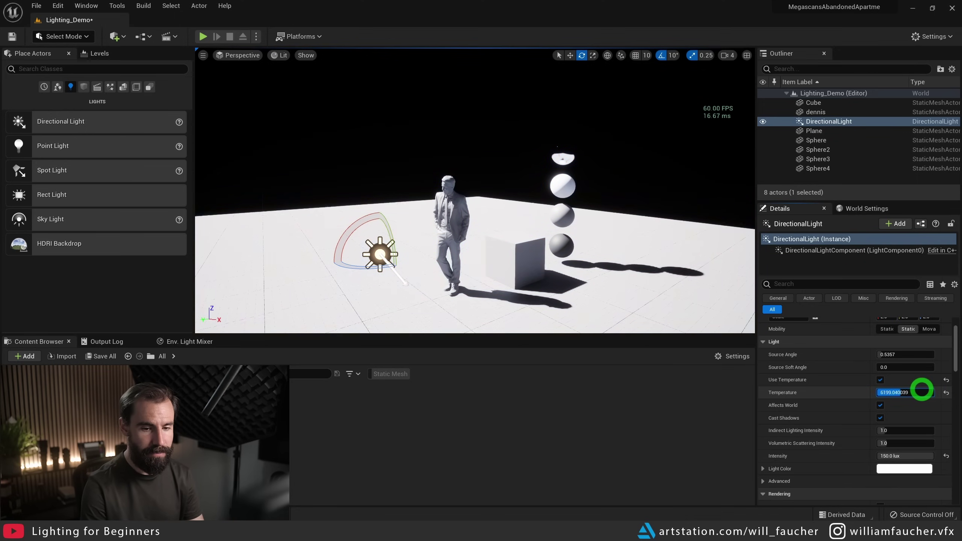
scroll(939, 382, up, 1)
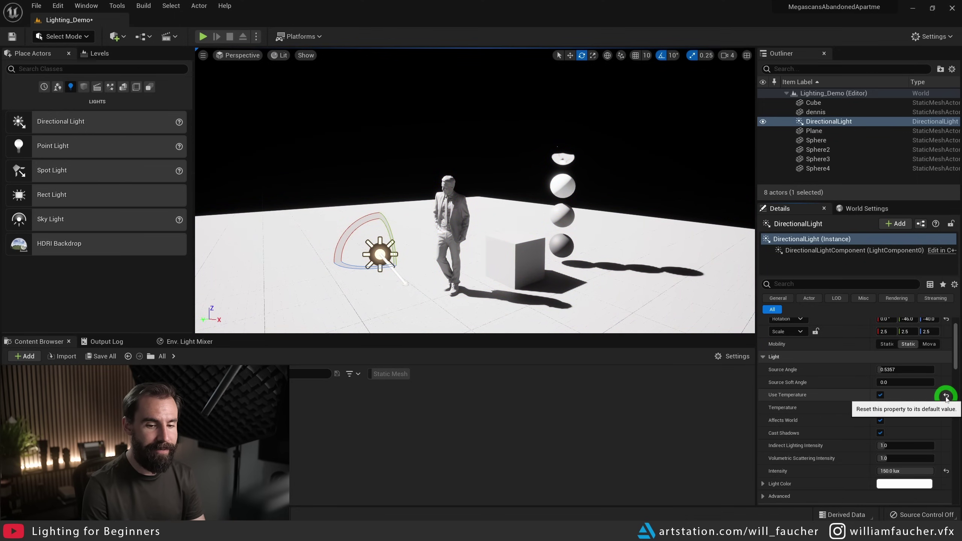
click(946, 395)
scroll(943, 399, up, 2)
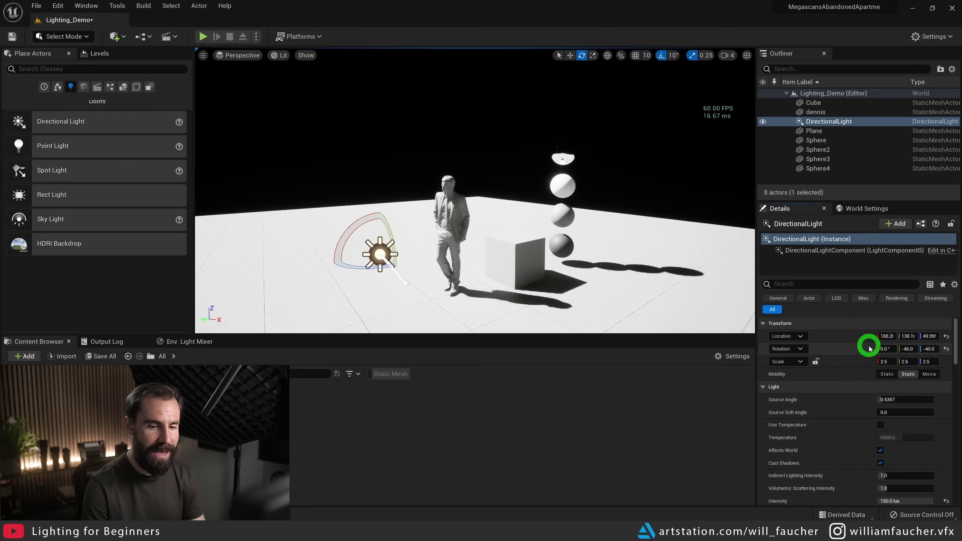
Step: Widen the directional light's property values, try Static mobility and set its Mobility to Movable
drag(868, 347, 849, 348)
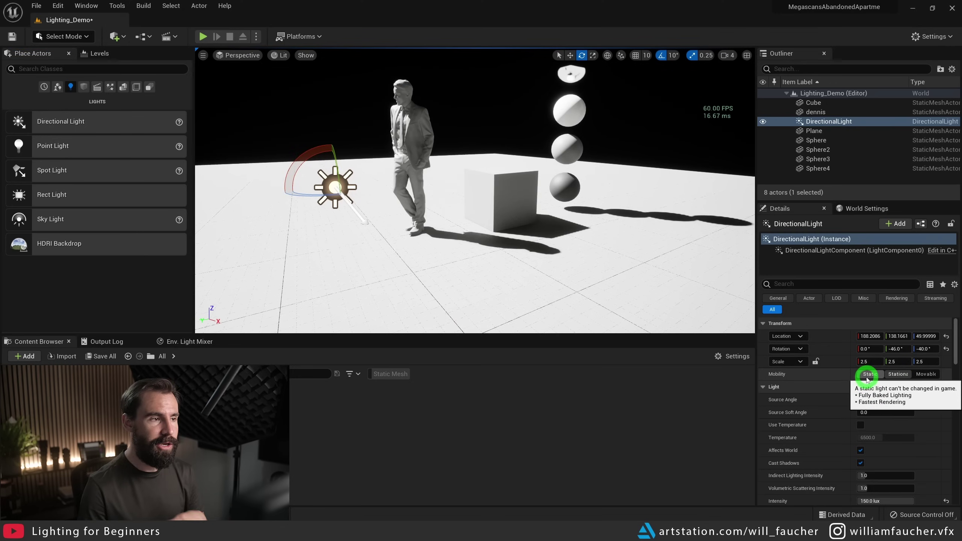
click(867, 374)
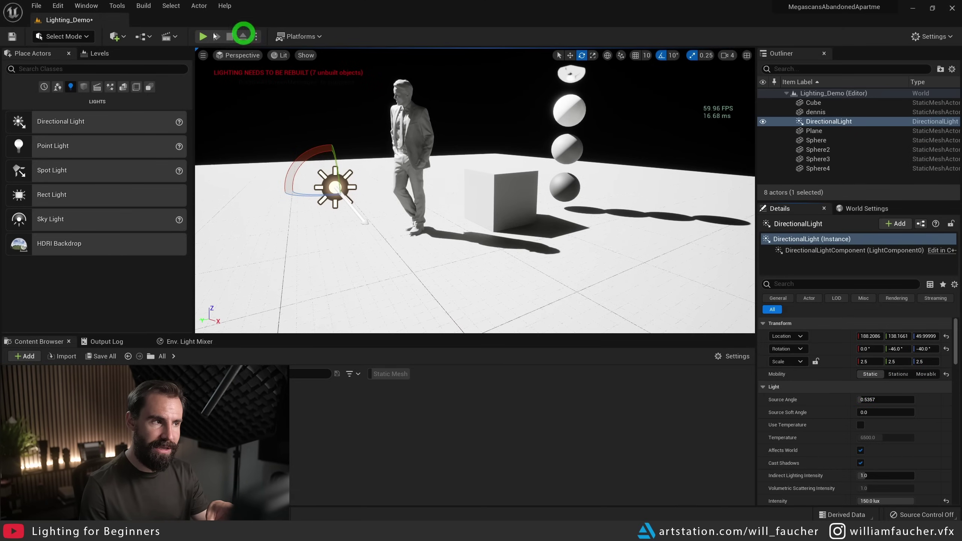
click(931, 373)
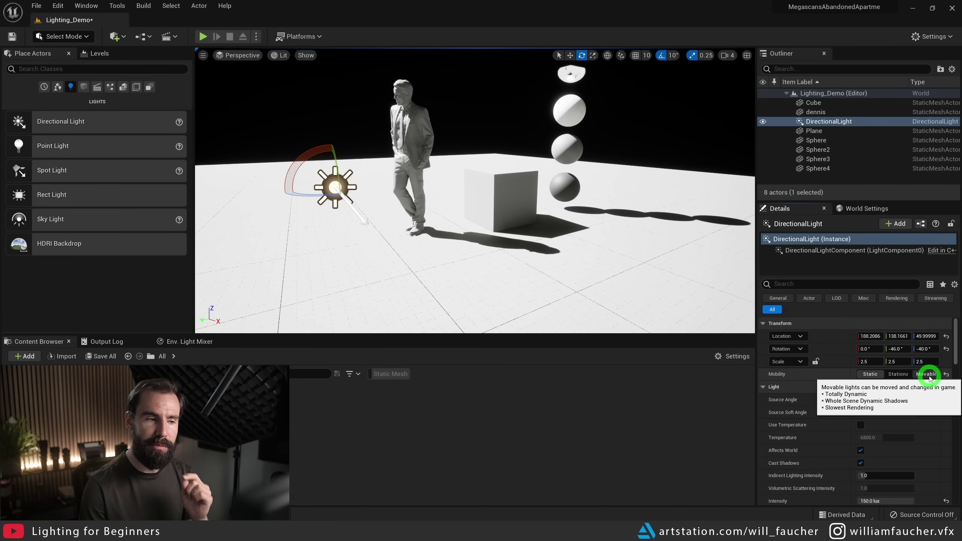
click(901, 373)
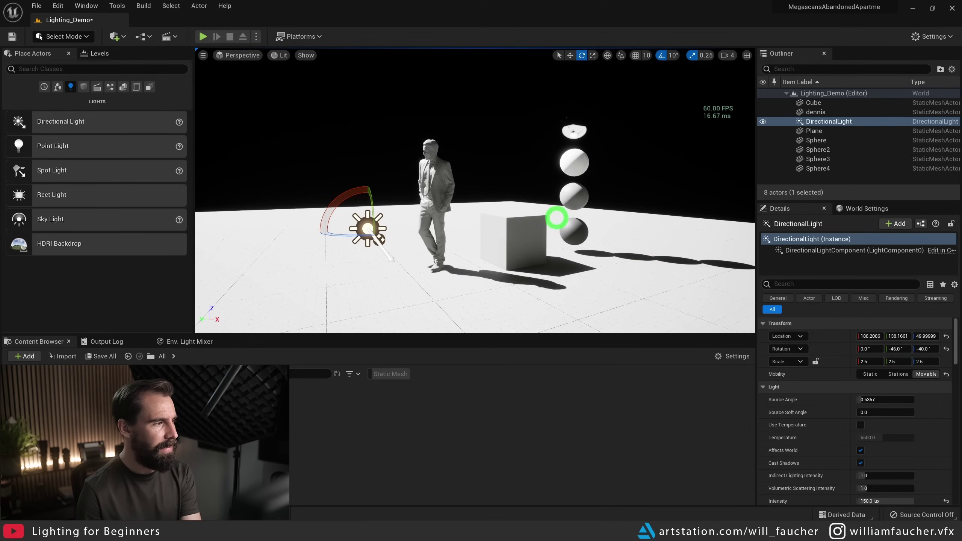
Step: Replace the directional light with a point light high beside the figure and raise its Intensity to about 44.8 cd
right_drag(556, 218, 556, 218)
key(Delete)
drag(100, 146, 346, 96)
key(w)
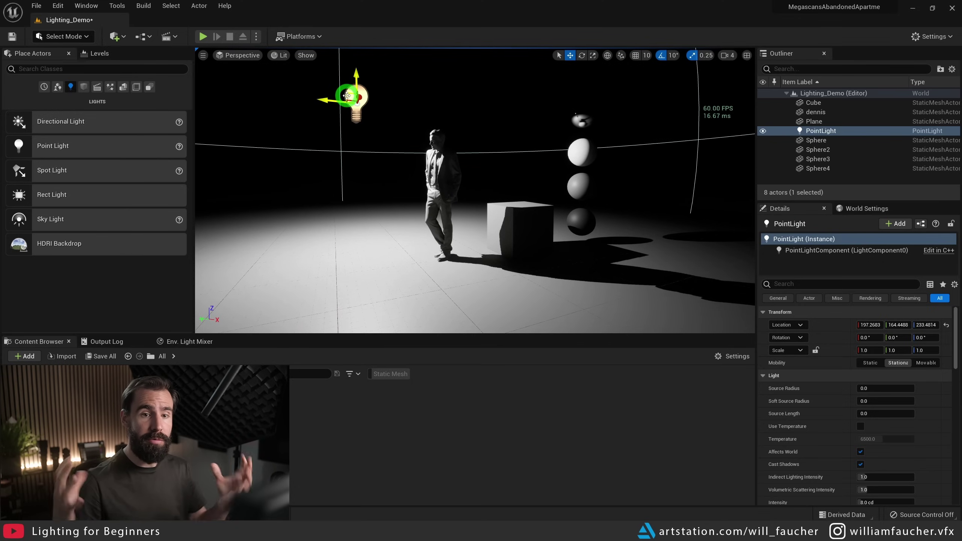
scroll(829, 356, down, 3)
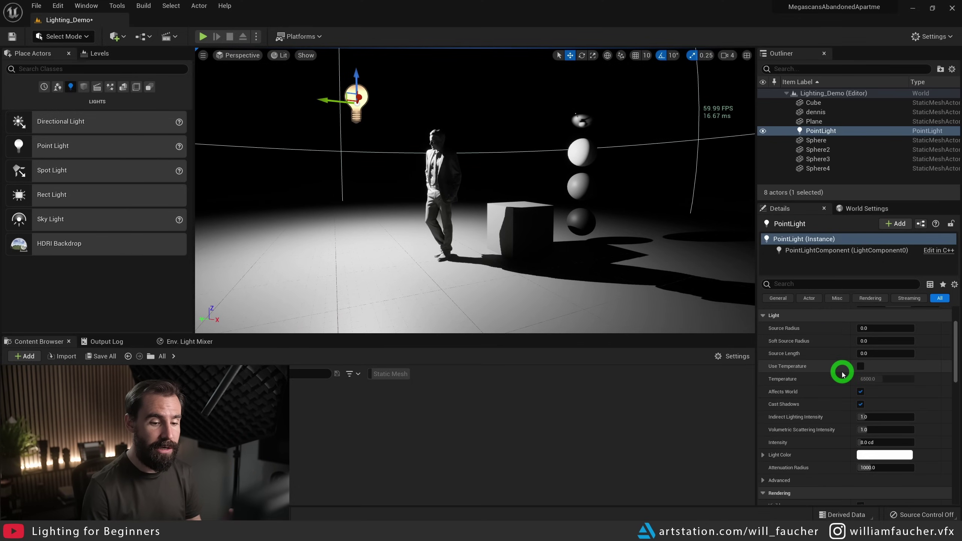
drag(867, 443, 928, 408)
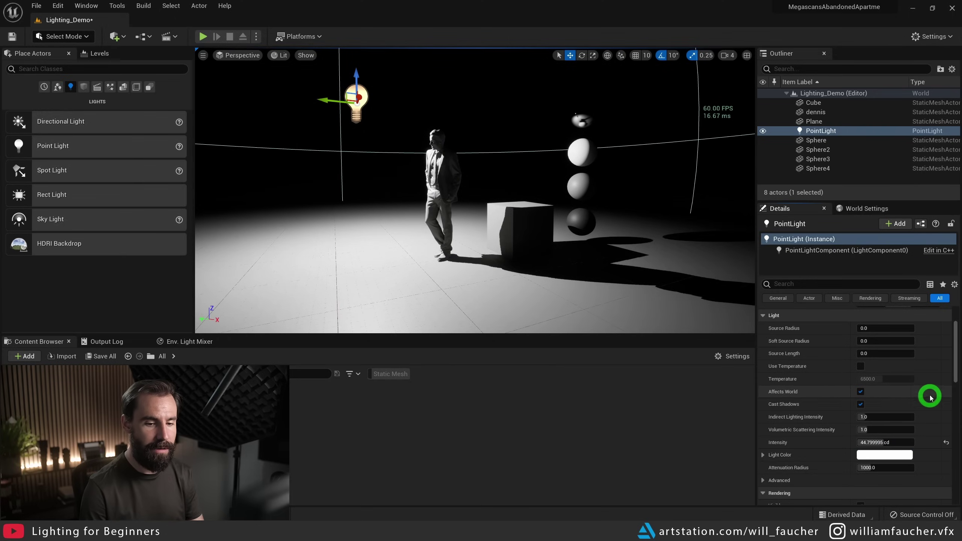
Step: Replace the point light with a spot light above the figure and reduce its Outer Cone Angle
key(Delete)
drag(97, 173, 459, 172)
drag(357, 91, 384, 107)
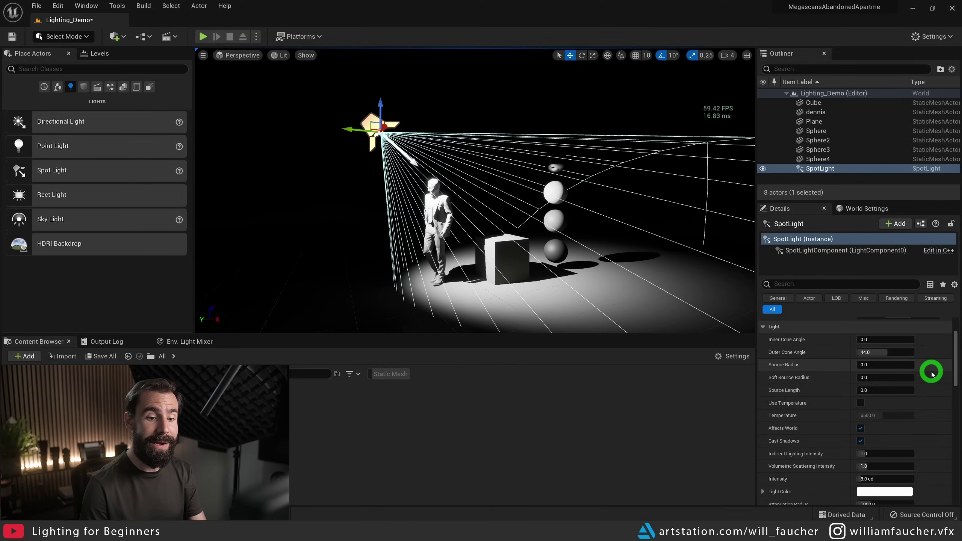
drag(903, 352, 867, 349)
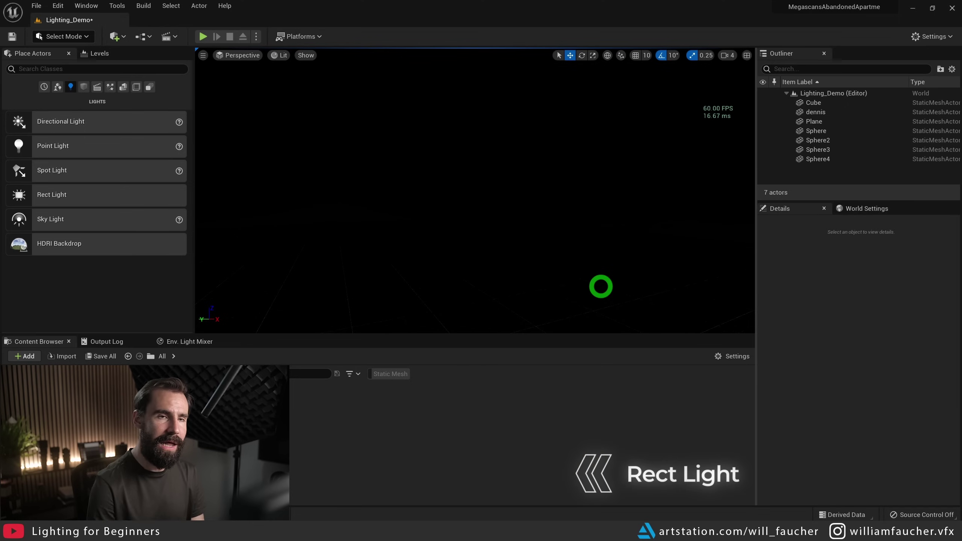
Step: Place a rect light just above the figure and inspect the shadows cast by the figure and cube up close
drag(82, 197, 397, 273)
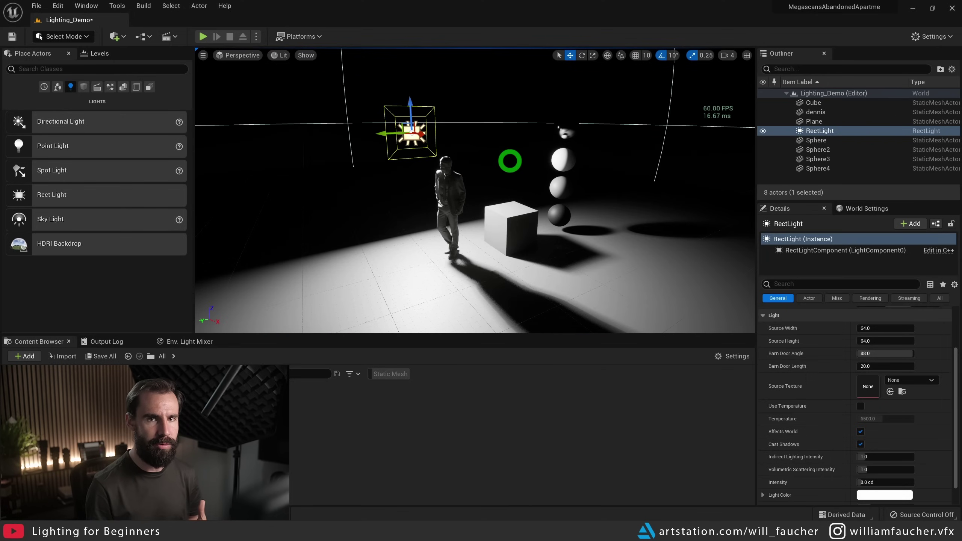
key(w)
right_drag(510, 161, 411, 155)
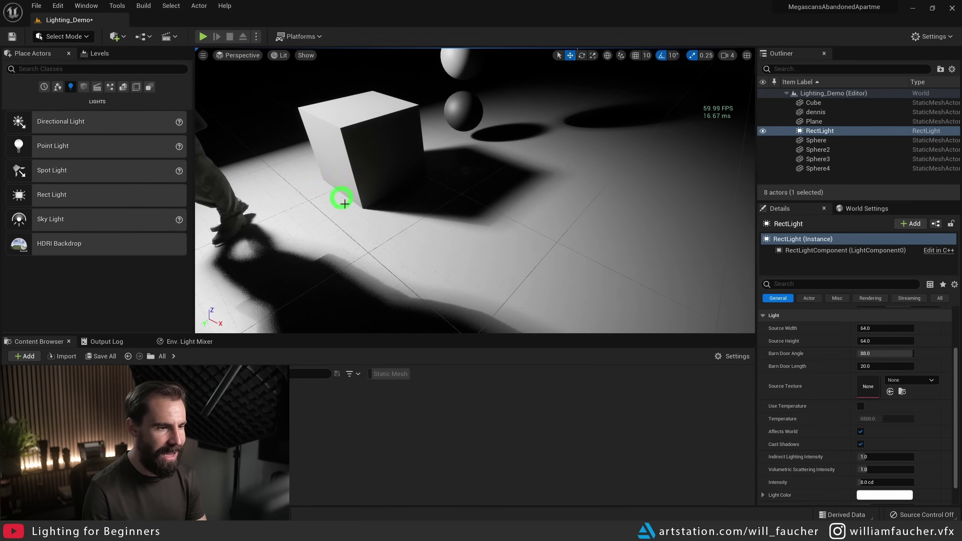
key(s)
right_drag(495, 207, 464, 152)
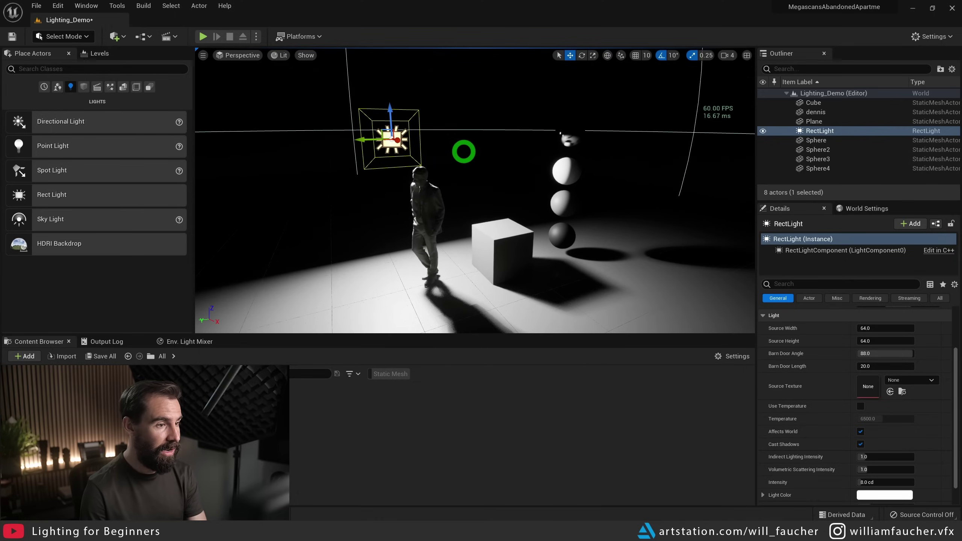
Step: Position the rect light above and beside the figure and raise its Intensity to about 52.9 cd
drag(108, 148, 358, 115)
right_drag(427, 251, 425, 182)
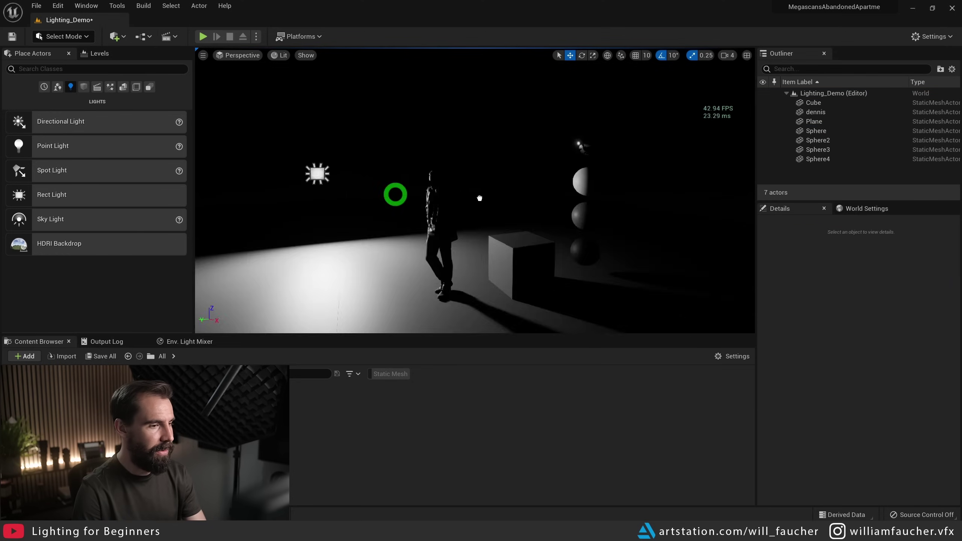
drag(395, 193, 395, 143)
click(871, 482)
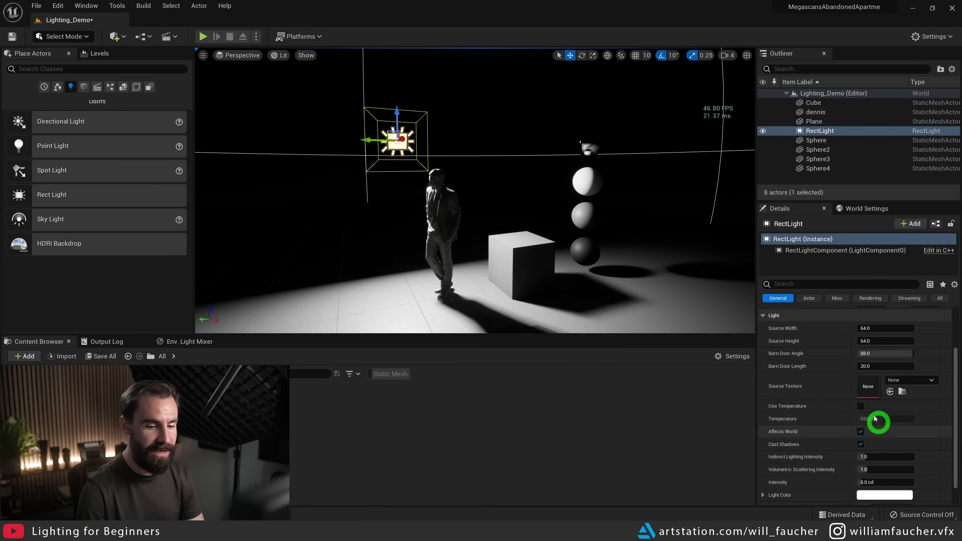
drag(865, 478, 891, 475)
drag(891, 476, 893, 476)
right_drag(542, 221, 545, 225)
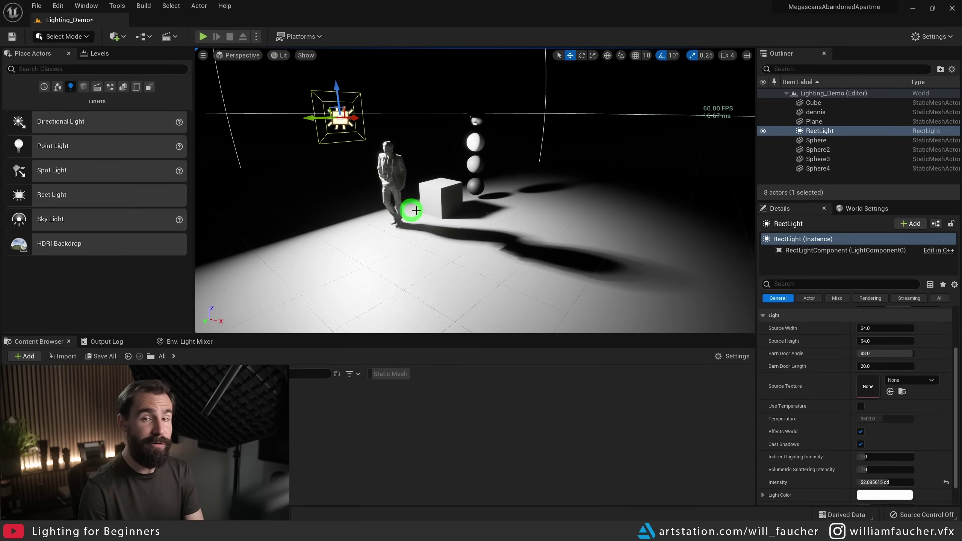
right_drag(447, 207, 413, 202)
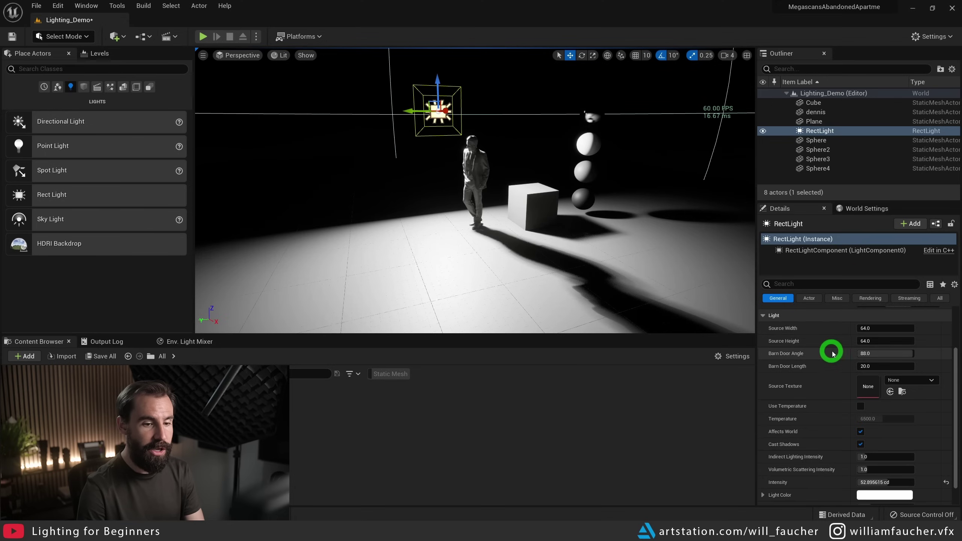
Step: Enlarge the rect light's Source Width to about 216 and Source Height to about 186, checking its reflection in the chrome sphere
drag(872, 328, 932, 339)
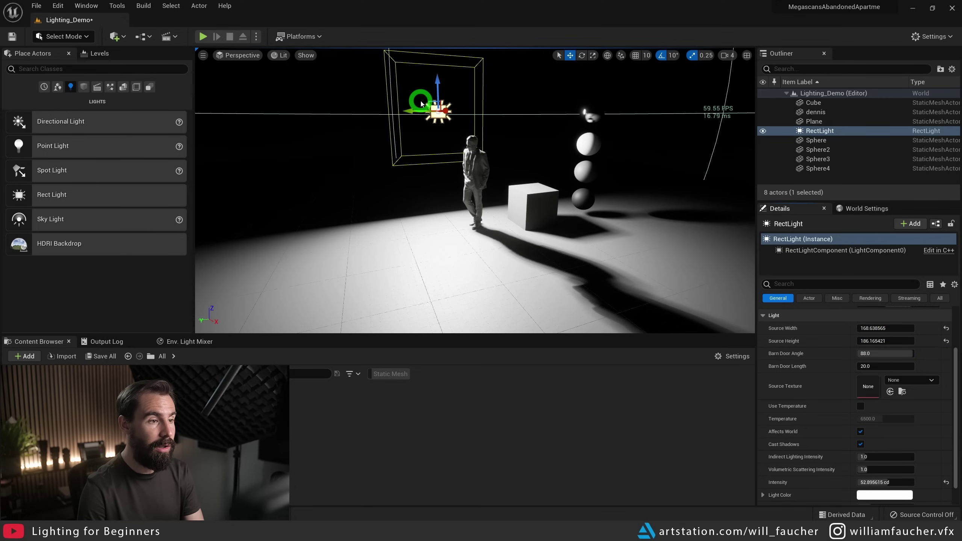
drag(432, 101, 520, 71)
right_drag(644, 134, 468, 177)
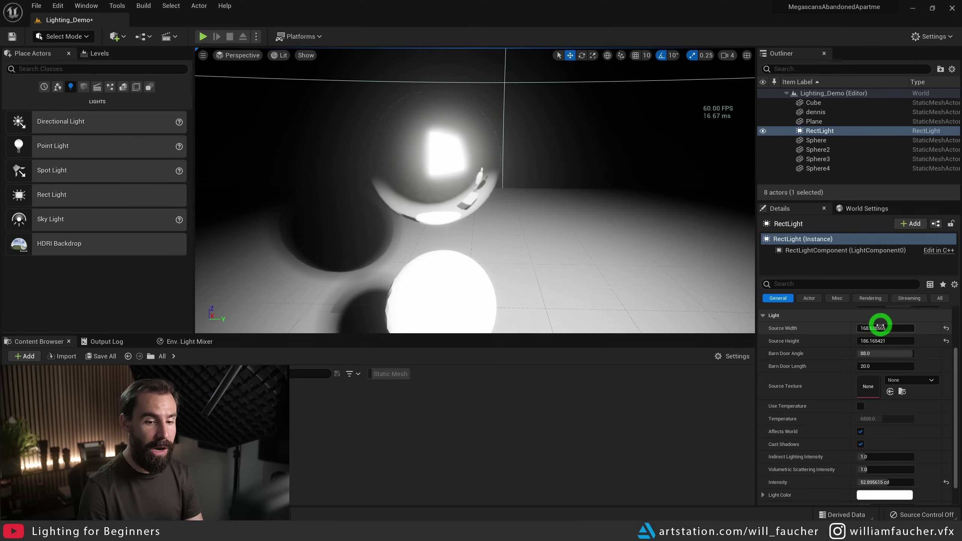
drag(865, 328, 897, 320)
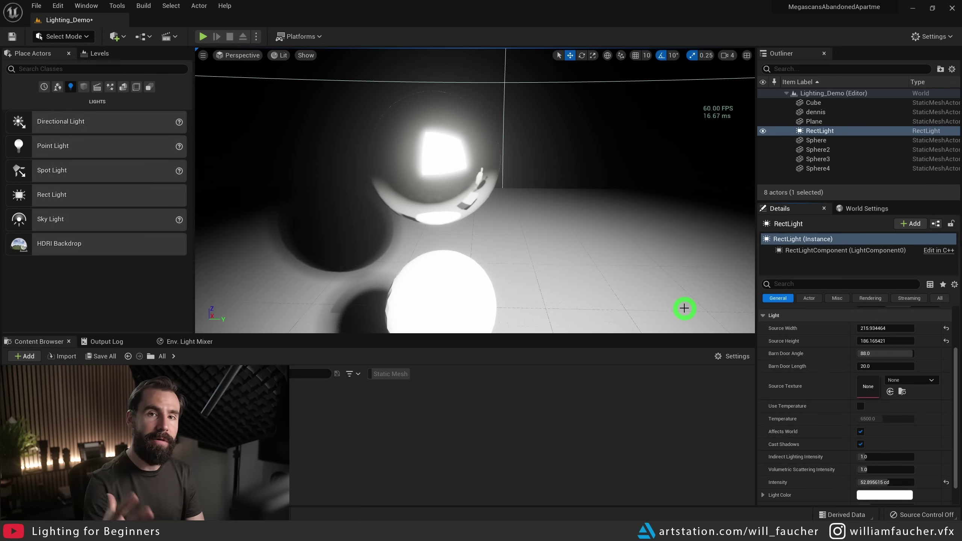
Step: Delete the rect light and search the project's plugins for "hdri" to check the HDRI Backdrop plugin
key(Delete)
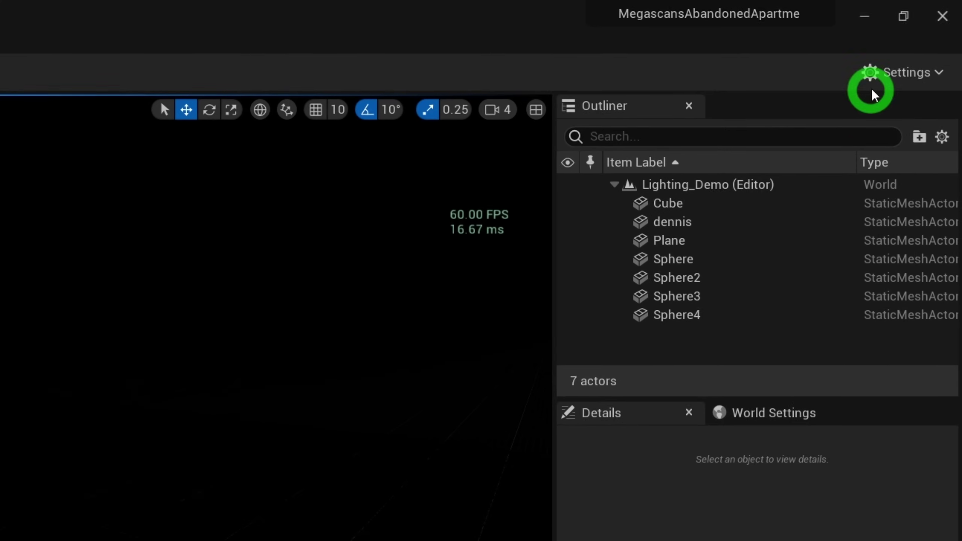
click(929, 37)
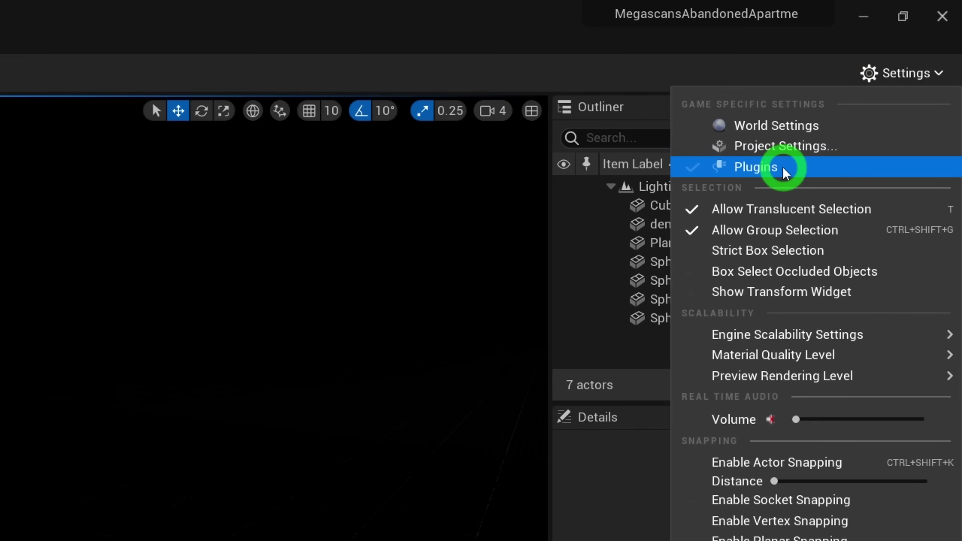
click(757, 167)
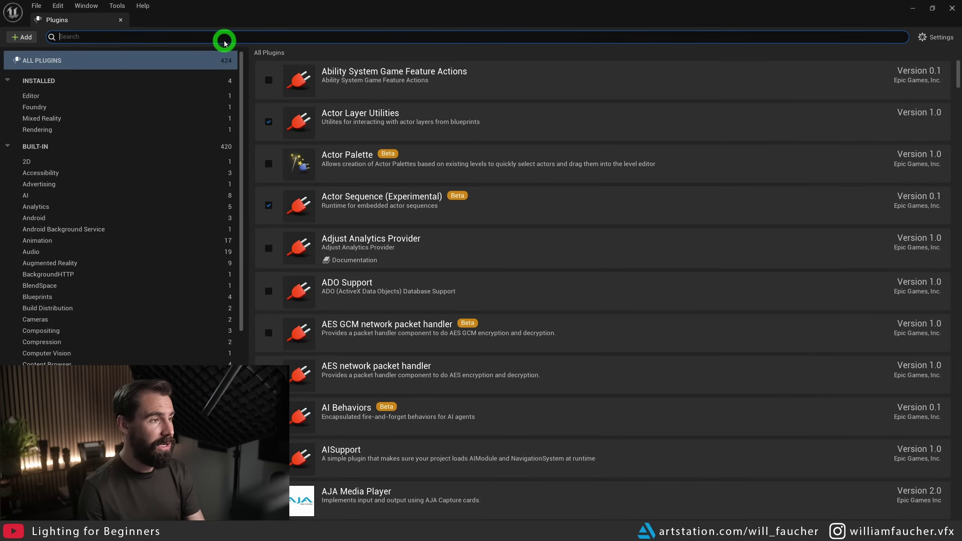
text(hdri)
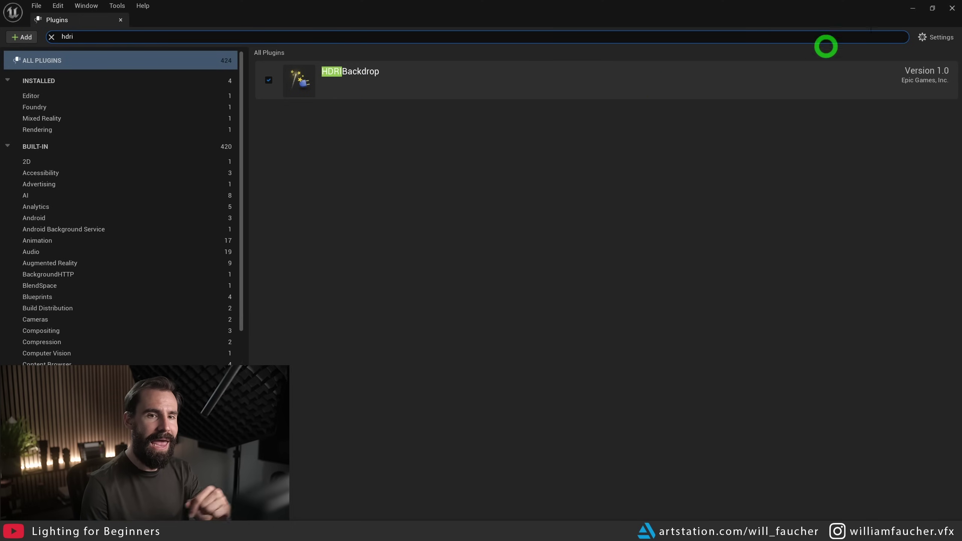
click(952, 8)
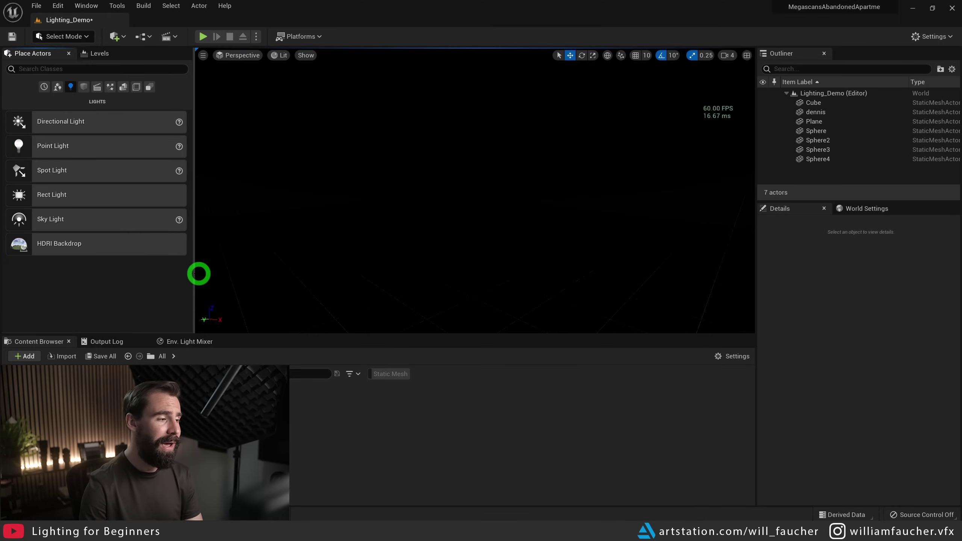
Step: Place an HDRI Backdrop on the ground plane near the figure
drag(39, 247, 406, 265)
key(ctrl+z)
mouse_move(463, 223)
right_down()
mouse_move(513, 215)
mouse_move(462, 223)
right_up()
key(a)
key(Escape)
key(a)
right_drag(407, 188, 257, 184)
key(d)
right_drag(591, 208, 533, 88)
key(s)
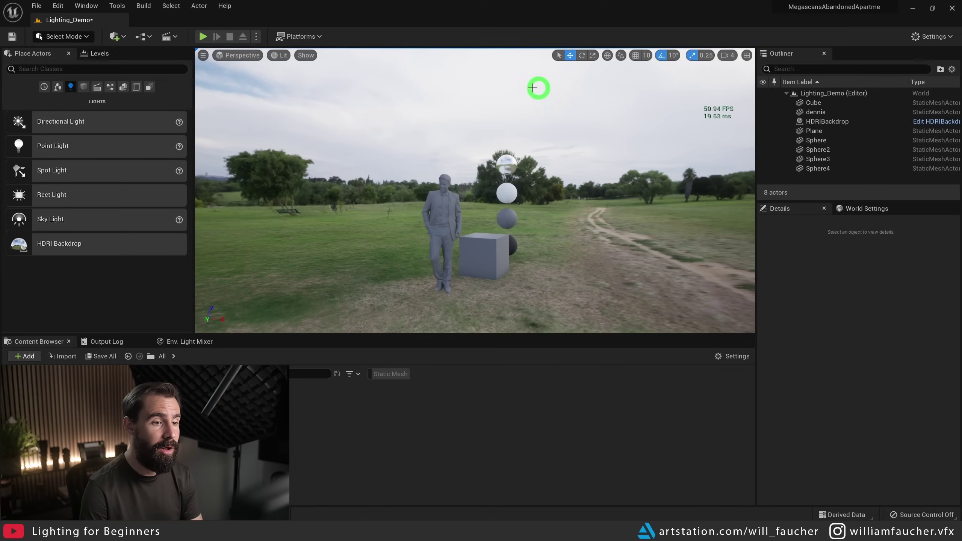
right_drag(568, 234, 419, 138)
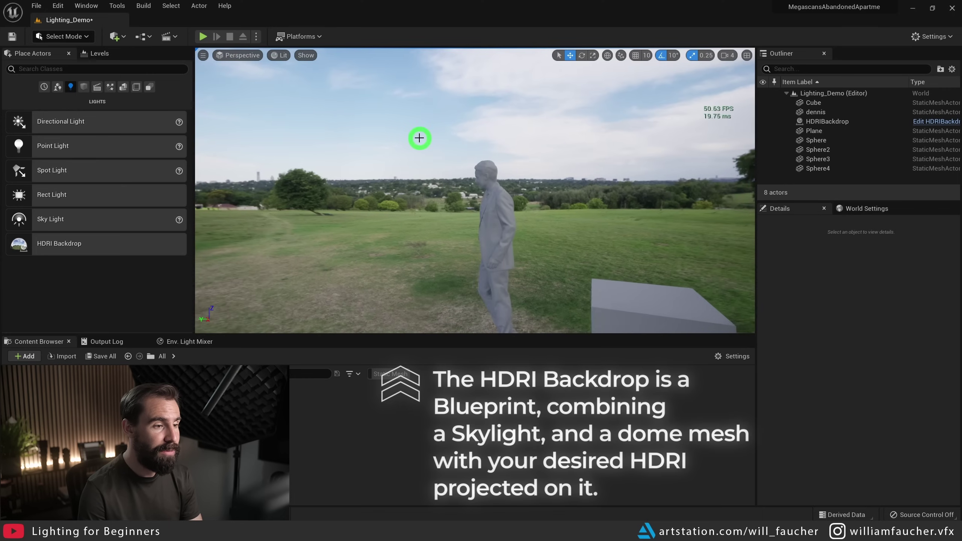
Step: Frame the HDRI backdrop's whole dome and set its Cubemap to ostrich_road_4k
click(354, 138)
right_drag(354, 138, 423, 146)
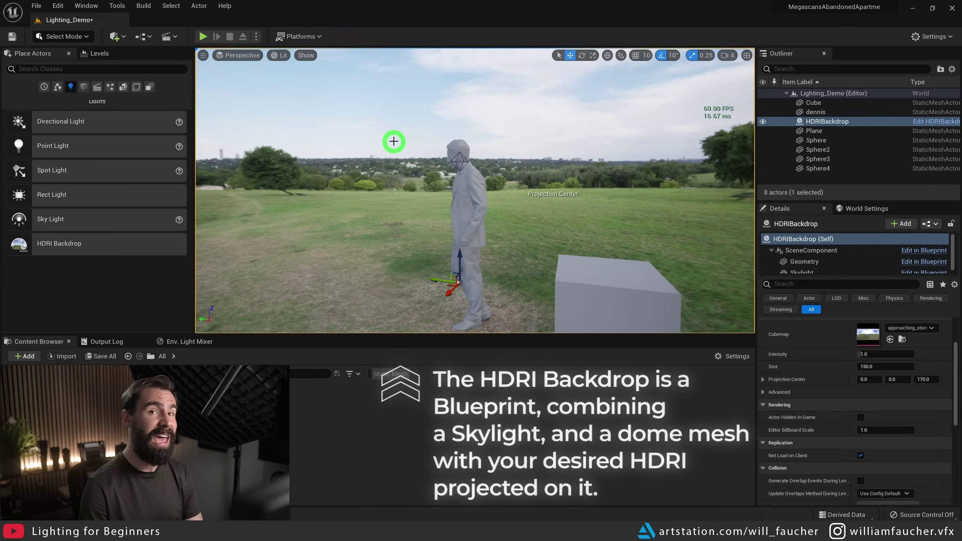
key(f)
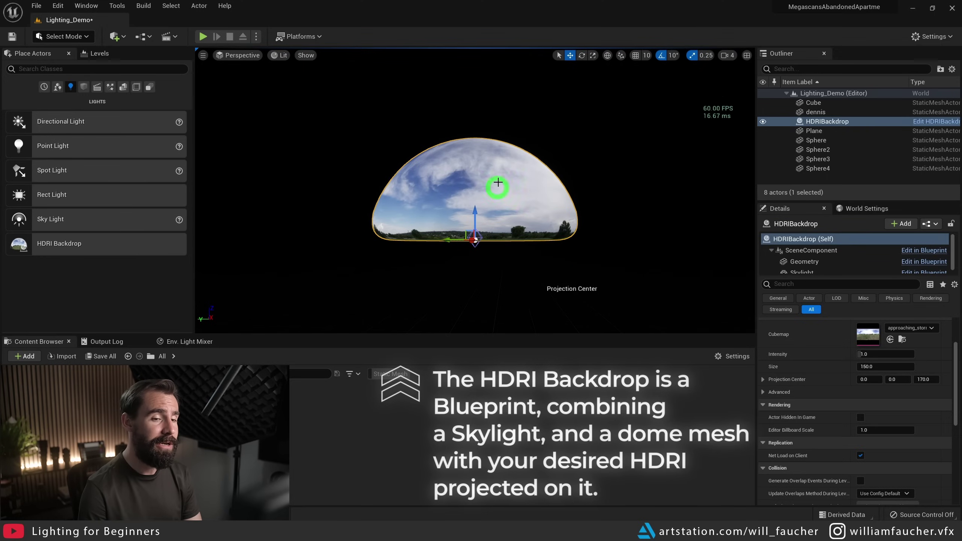
alt+drag(582, 124, 534, 98)
alt+drag(521, 209, 417, 350)
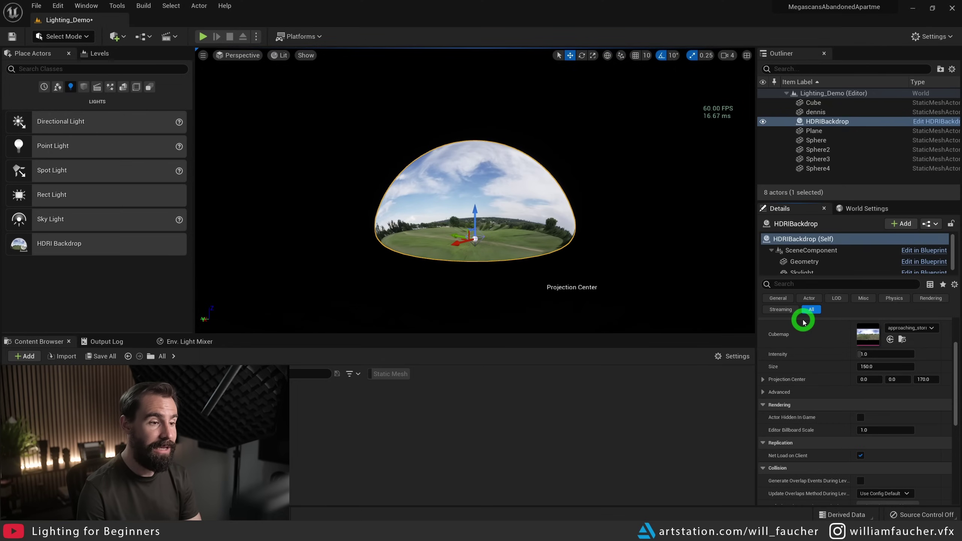
click(915, 334)
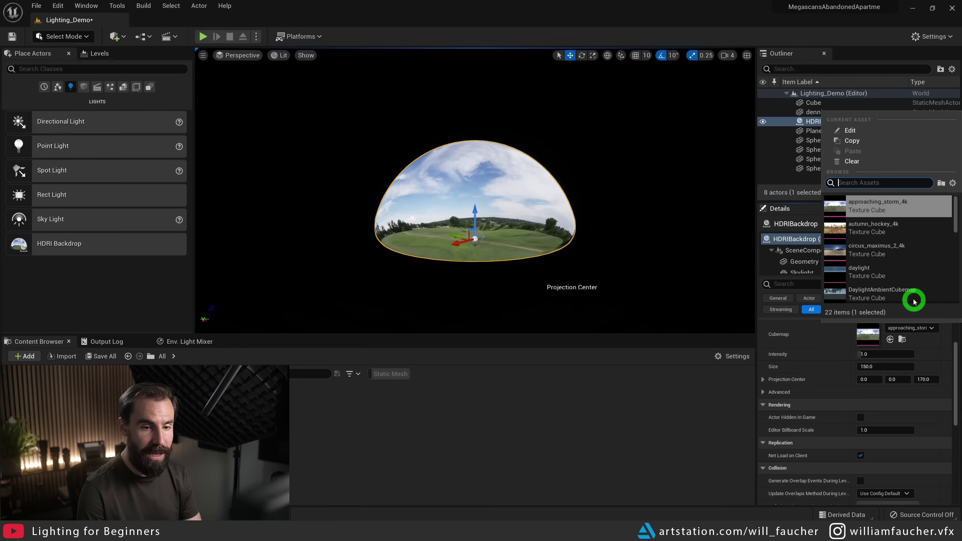
scroll(897, 263, down, 5)
click(897, 263)
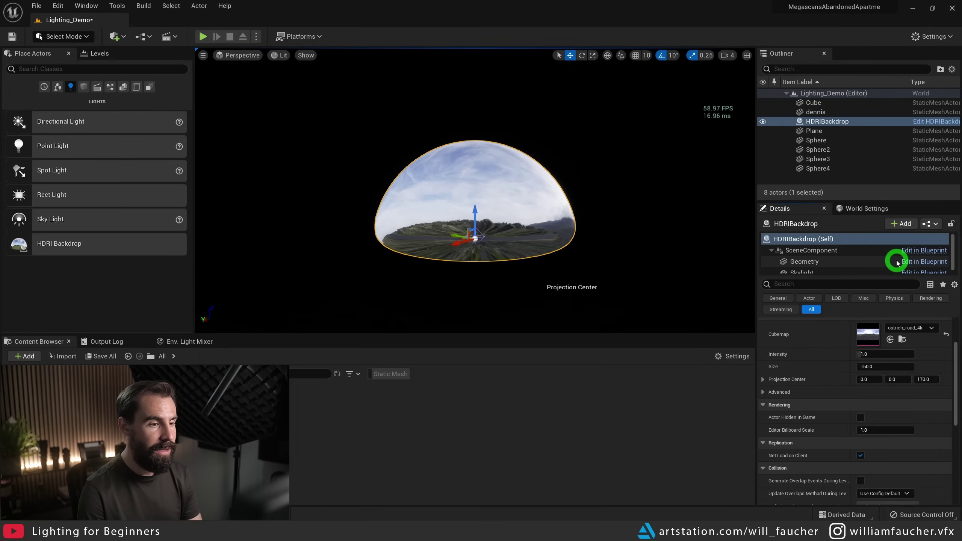
Step: Focus on the ground plane and examine the figure, cube and spheres inside the new backdrop
click(814, 131)
key(f)
drag(580, 204, 597, 0)
right_drag(597, 0, 531, 3)
key(Escape)
right_drag(477, 219, 434, 123)
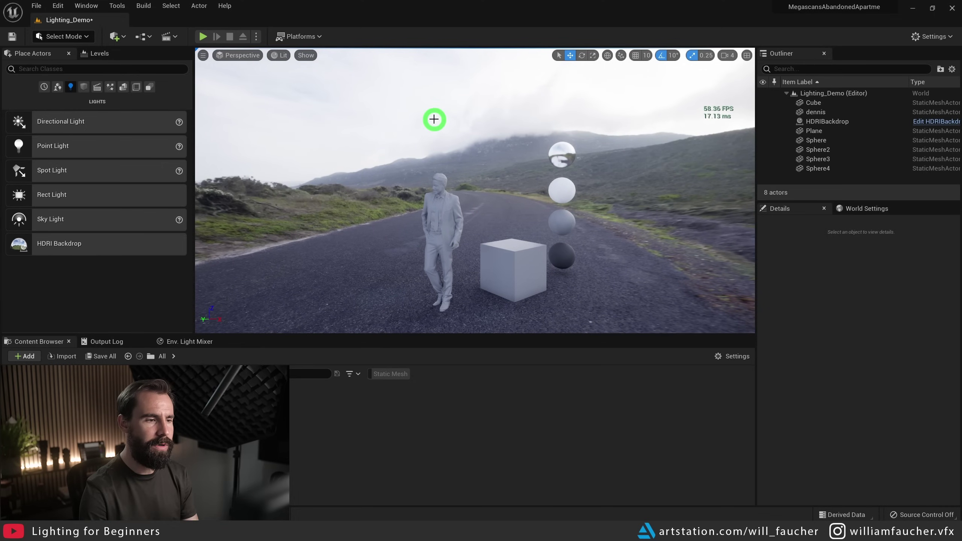
Step: Try raising the HDRI backdrop's Projection Center to a height of about 184.7, and undo the move
click(520, 213)
right_drag(440, 212, 450, 185)
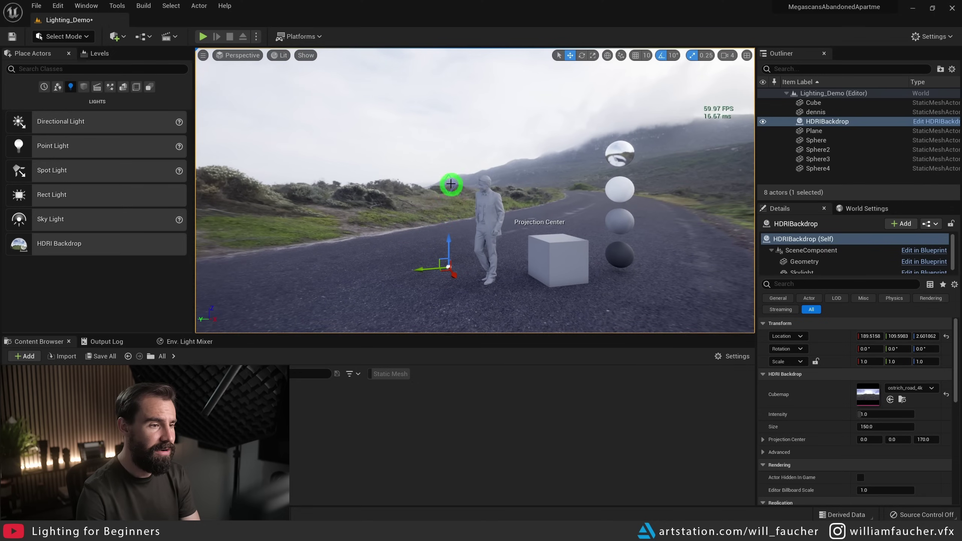
drag(451, 174, 476, 163)
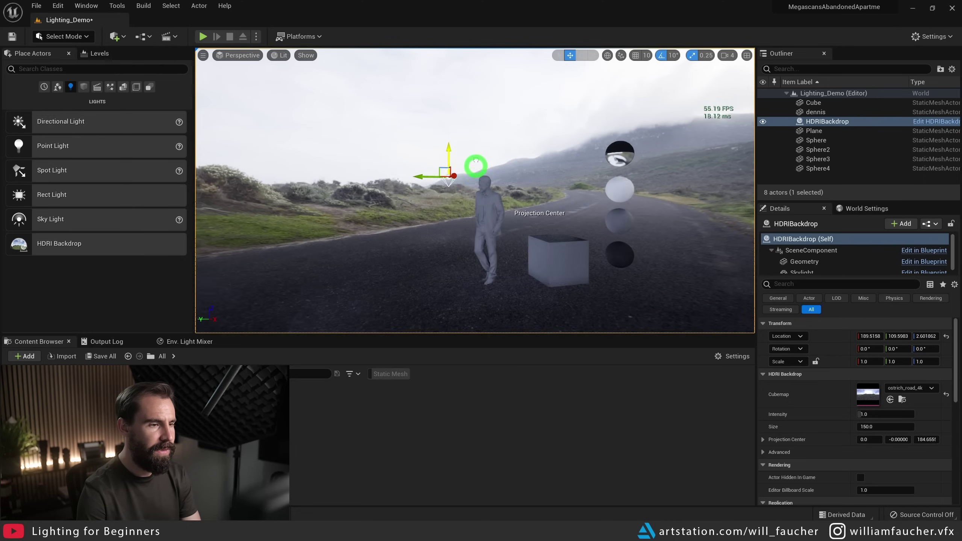
key(ctrl+z)
mouse_move(489, 208)
right_down()
mouse_move(516, 215)
mouse_move(499, 210)
right_up()
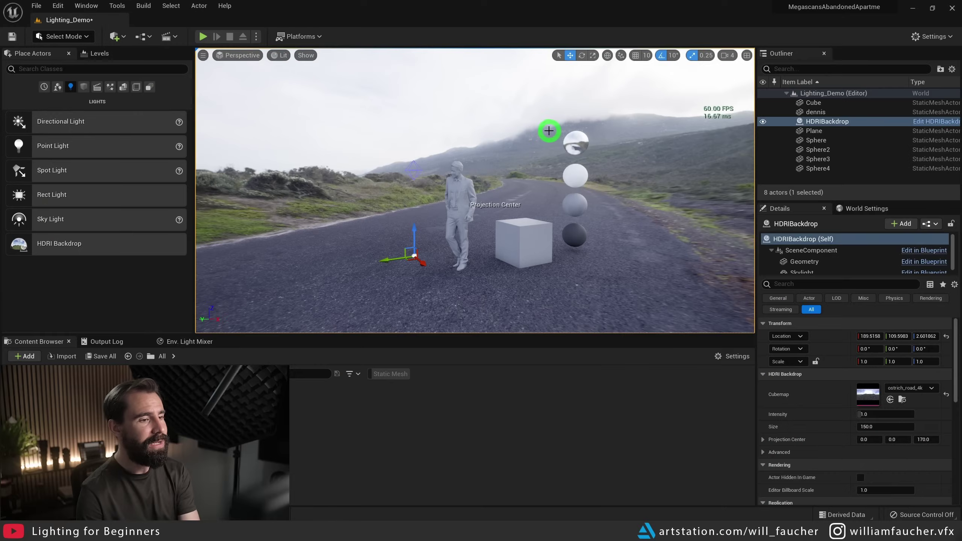
Step: Replace the HDRI backdrop with a point light above and beside the figure, lowered to a height of about 210
key(Delete)
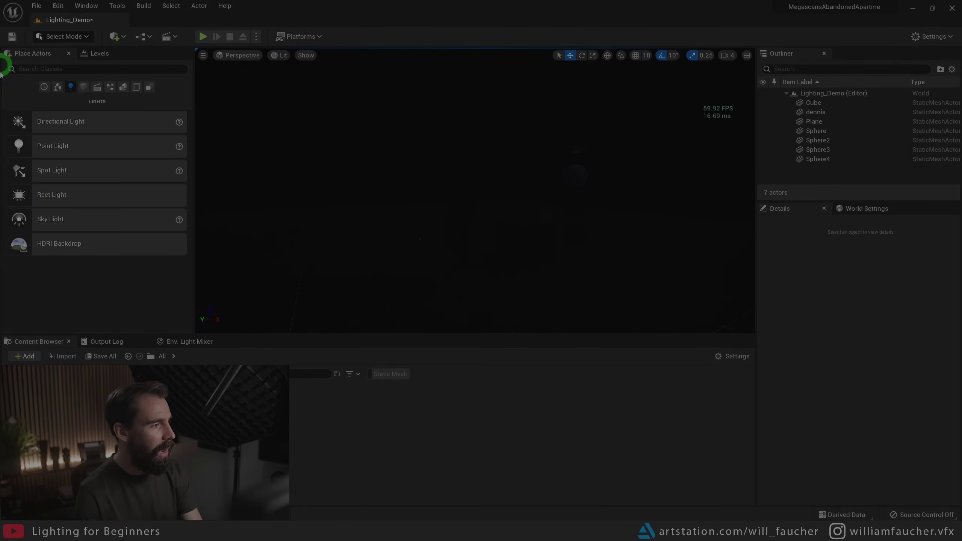
drag(53, 145, 422, 127)
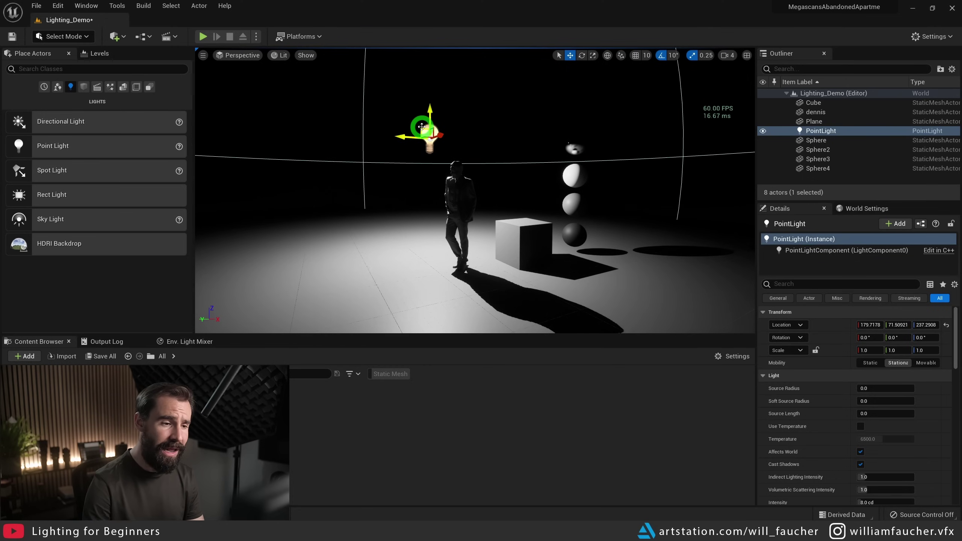
right_drag(438, 143, 447, 162)
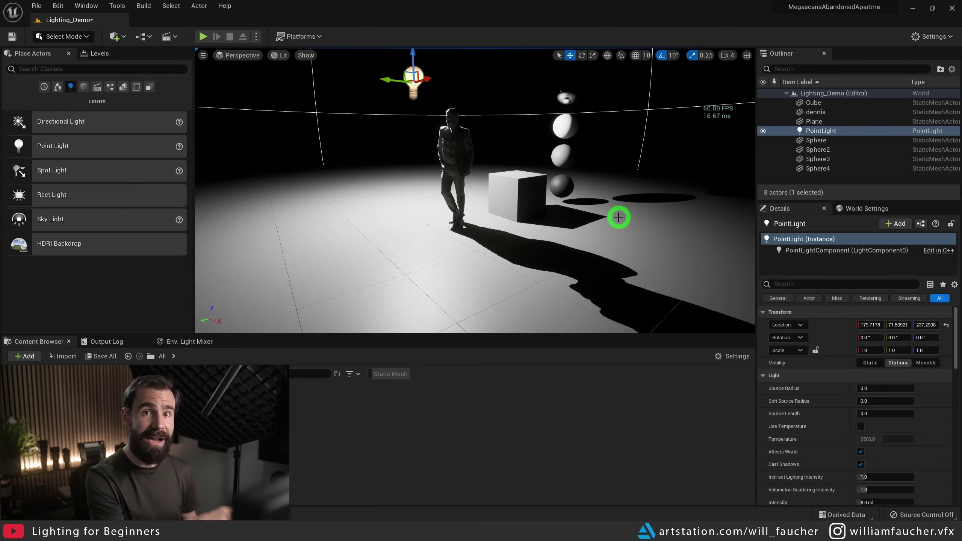
mouse_move(407, 72)
mouse_down()
mouse_move(415, 87)
mouse_move(391, 95)
mouse_move(405, 89)
mouse_up()
right_drag(525, 167, 538, 238)
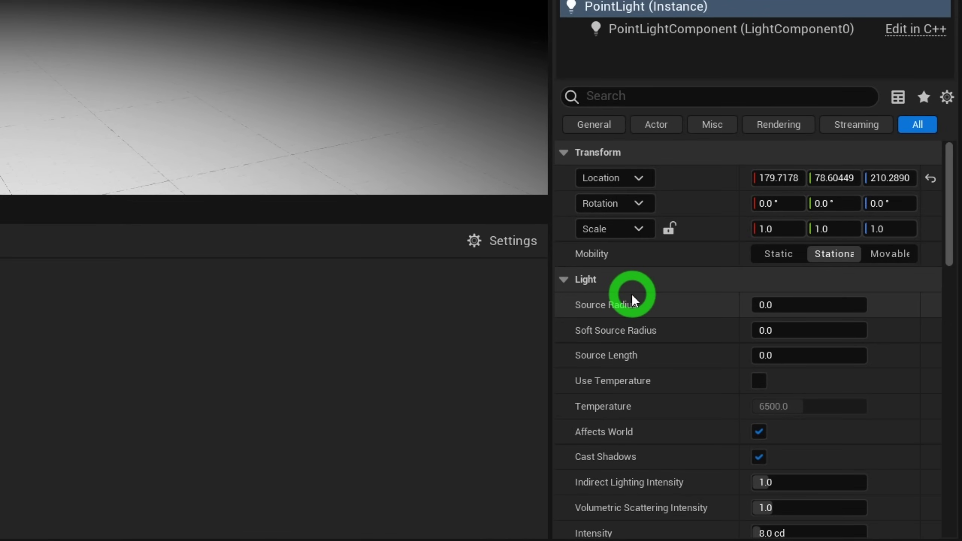
Step: Vary the point light's Source Radius through about 12.8 and 0 to compare shadow edges, ending at about 4.3
drag(773, 304, 909, 295)
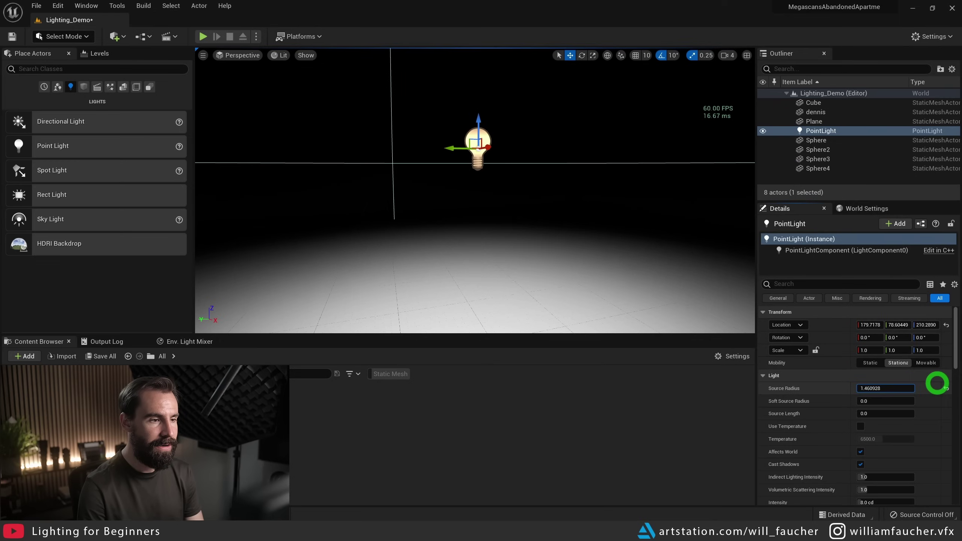
mouse_move(886, 388)
mouse_down()
mouse_move(873, 388)
mouse_move(901, 388)
mouse_move(880, 389)
mouse_move(900, 388)
mouse_move(890, 389)
mouse_up()
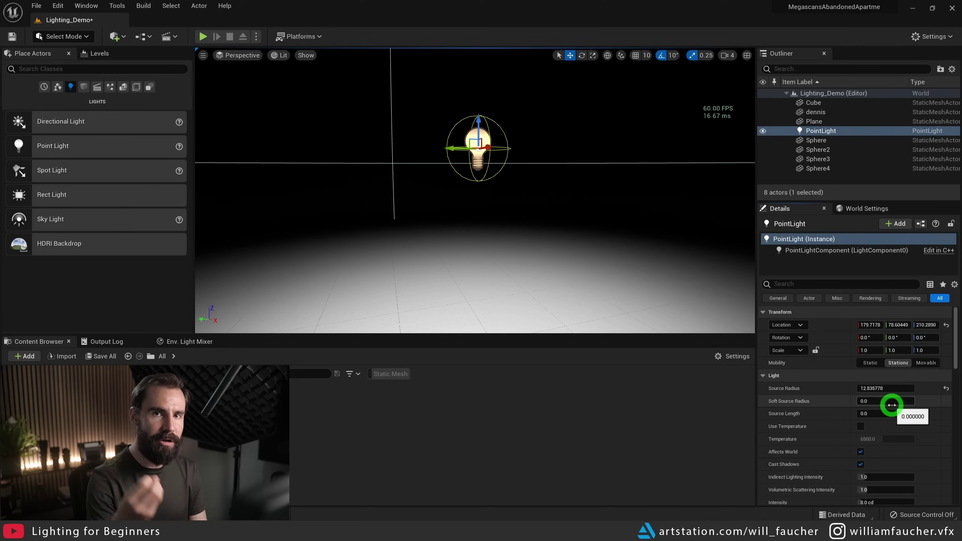
drag(885, 389, 874, 382)
click(870, 386)
drag(563, 151, 597, 282)
right_drag(560, 161, 556, 179)
right_drag(589, 146, 588, 140)
drag(877, 387, 706, 380)
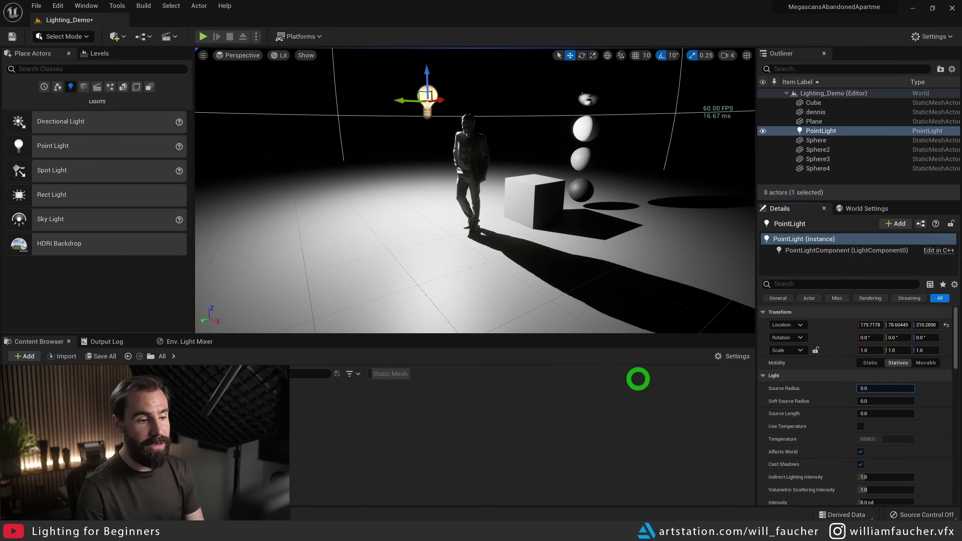
drag(692, 375, 880, 388)
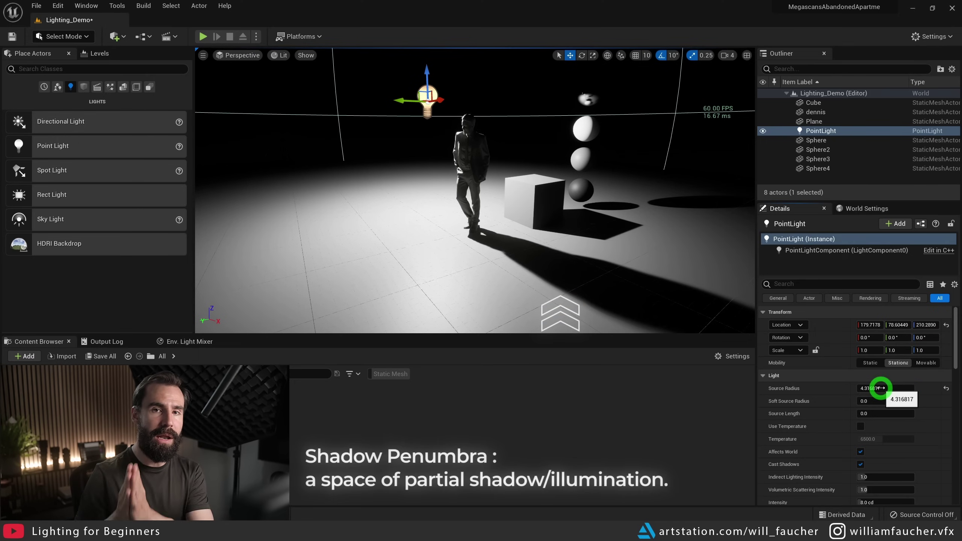
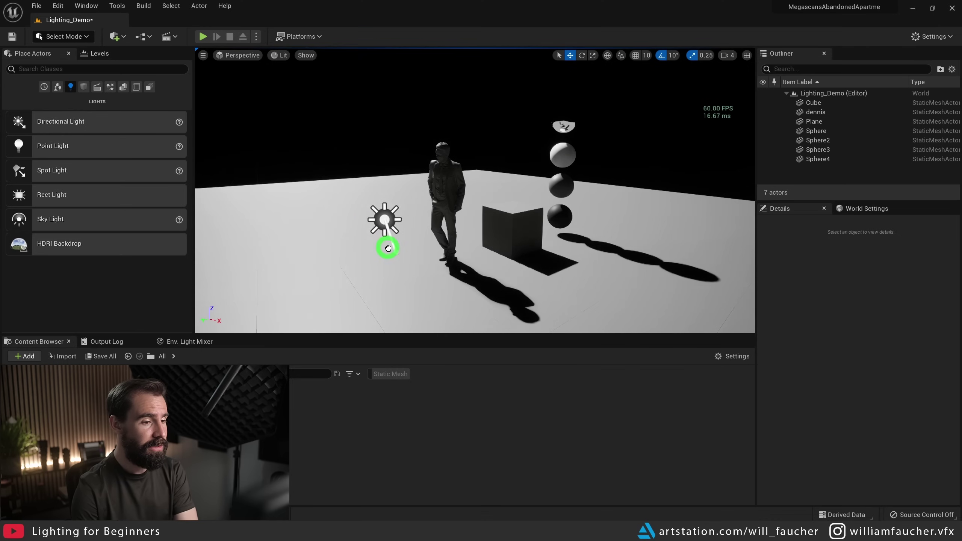
Step: Make the directional light Movable and set its Source Angle to 10
click(926, 374)
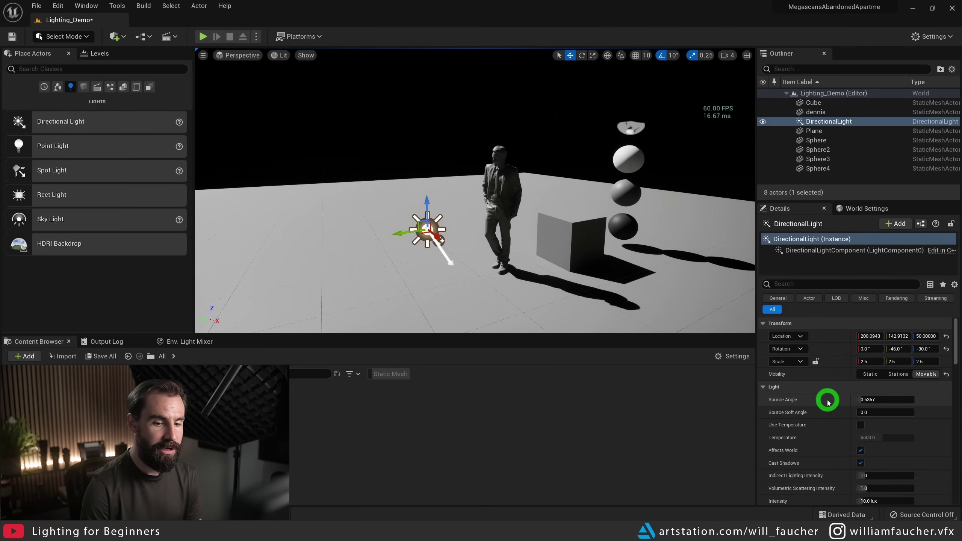
text(10)
key(Return)
Step: Examine the directional light's reflection in the chrome sphere up close and reselect the light
right_drag(611, 208, 626, 220)
right_drag(492, 199, 596, 10)
right_drag(550, 210, 552, 204)
right_drag(568, 242, 516, 166)
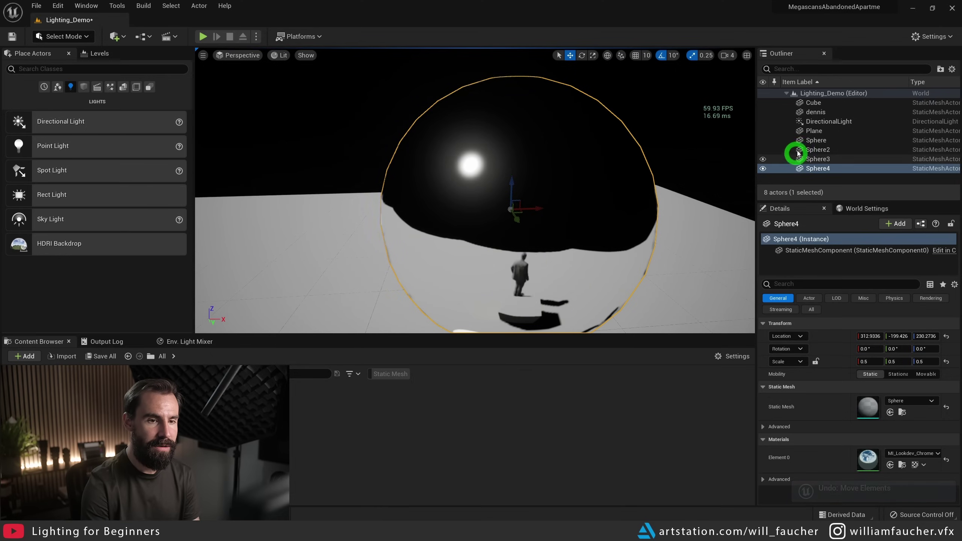
click(791, 122)
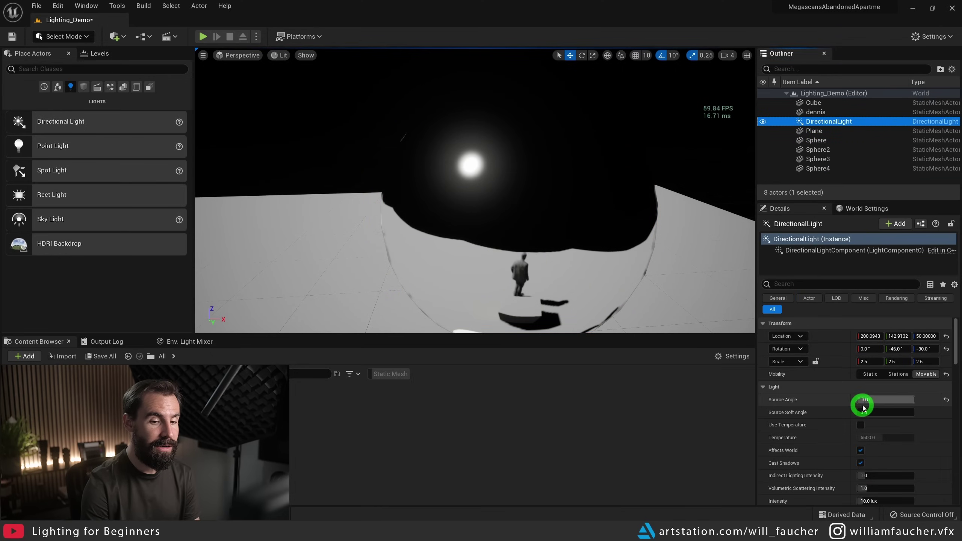
Step: Reset the directional light's Source Angle to its default and inspect the shadows and the chrome sphere's reflection
click(947, 400)
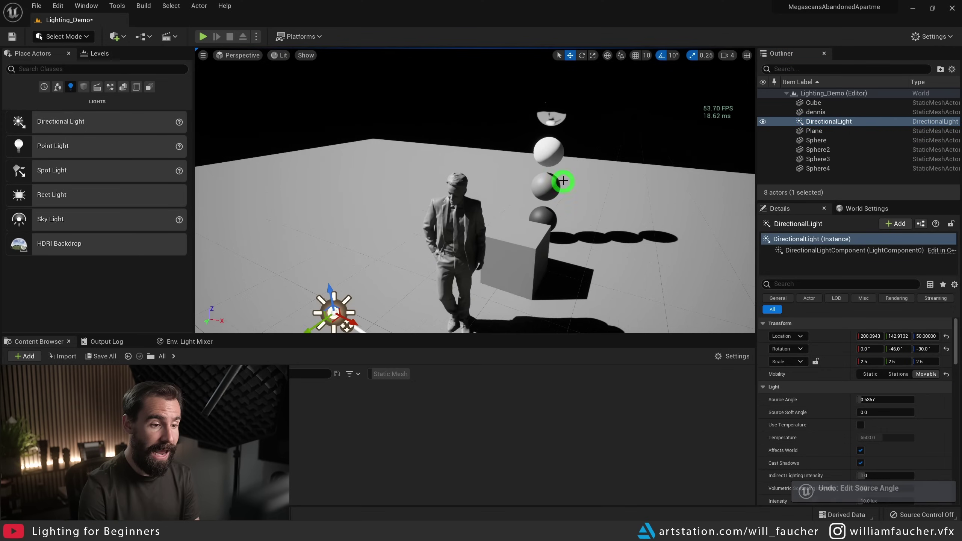
right_drag(563, 182, 594, 227)
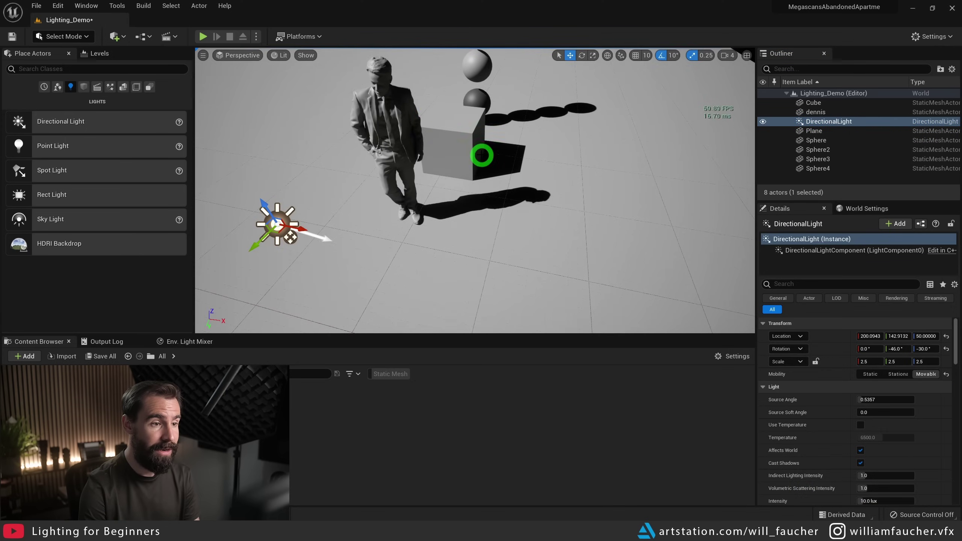
right_drag(481, 155, 512, 178)
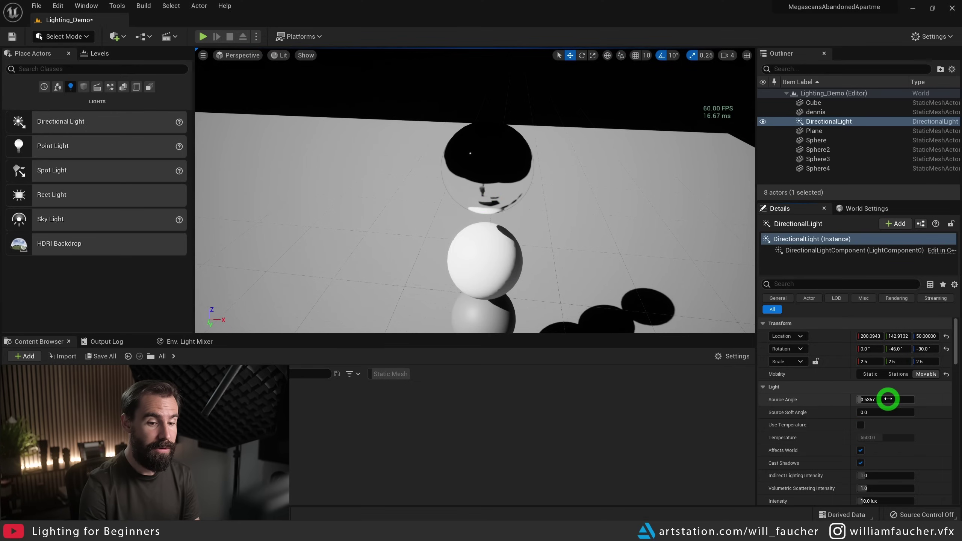
Step: Set the directional light's Source Angle to 10 and view the shadows across the whole scene
click(888, 398)
key(Return)
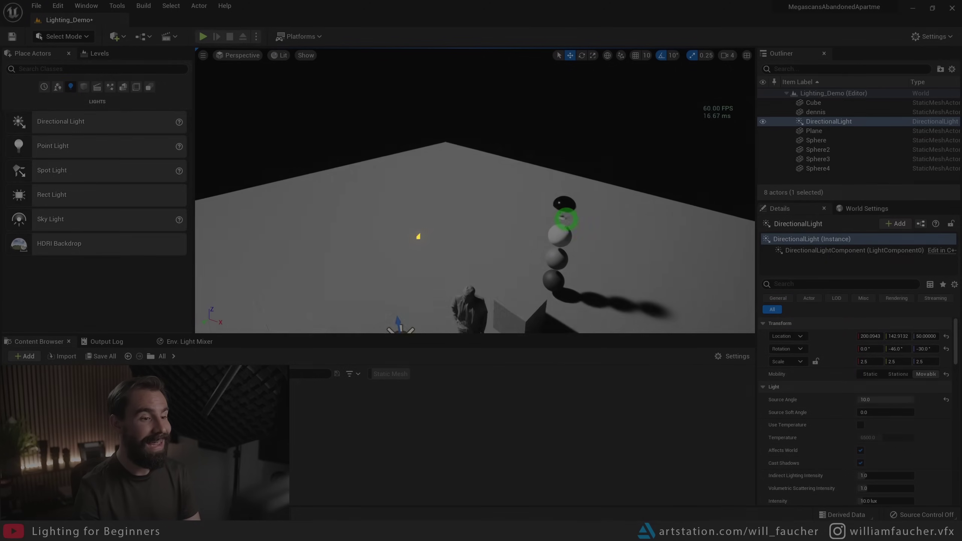
right_drag(577, 329, 637, 236)
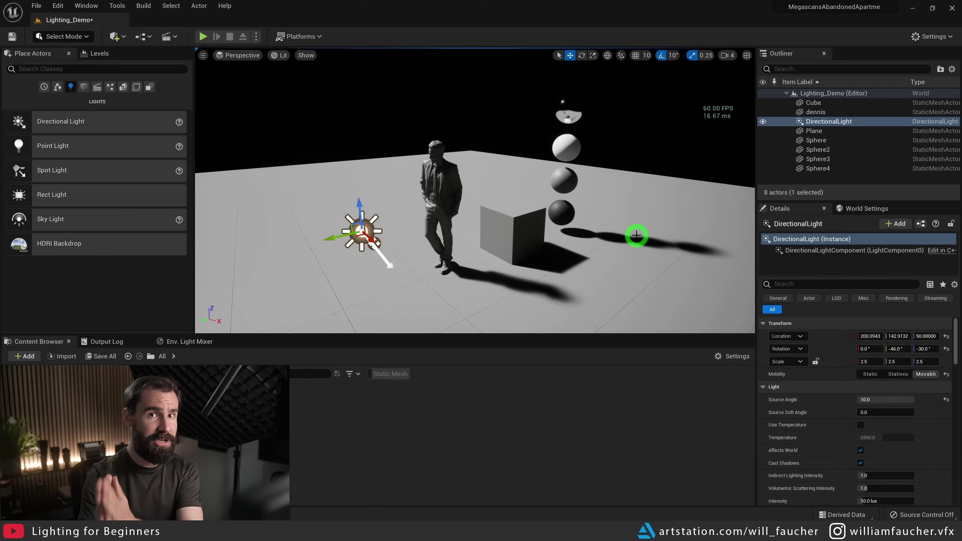
right_drag(381, 198, 370, 204)
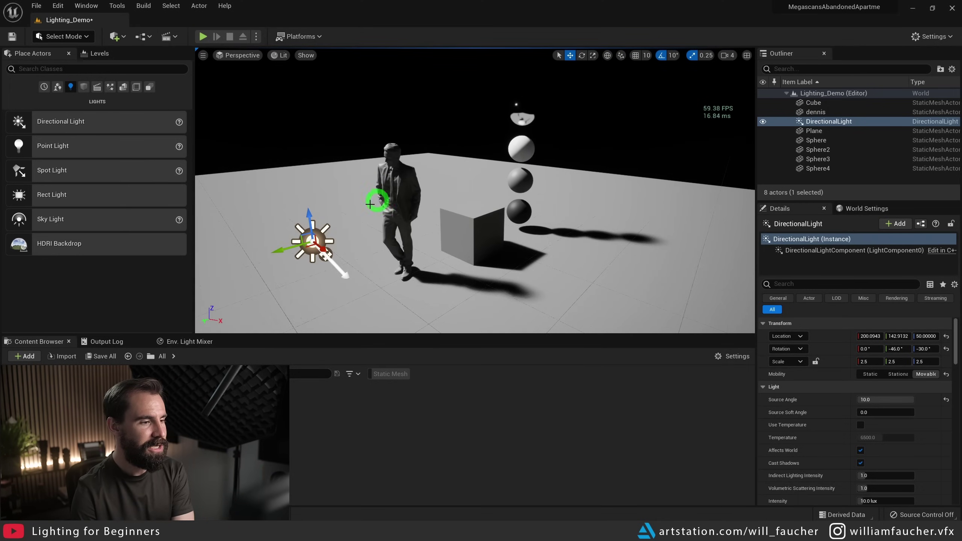
Step: Replace the directional light with a rect light placed in the scene beside the figure and cube
key(Delete)
drag(81, 195, 380, 156)
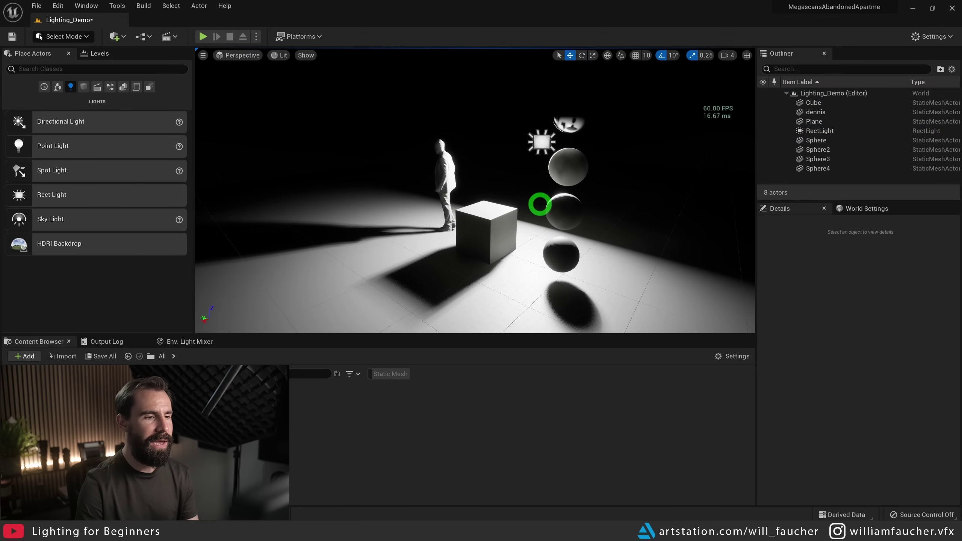
Step: Examine the rect light's shadow up close where the cube meets the floor, and compare it across the scene
mouse_move(532, 196)
right_down()
mouse_move(528, 231)
mouse_move(538, 120)
mouse_move(528, 245)
mouse_move(529, 182)
right_up()
key(w)
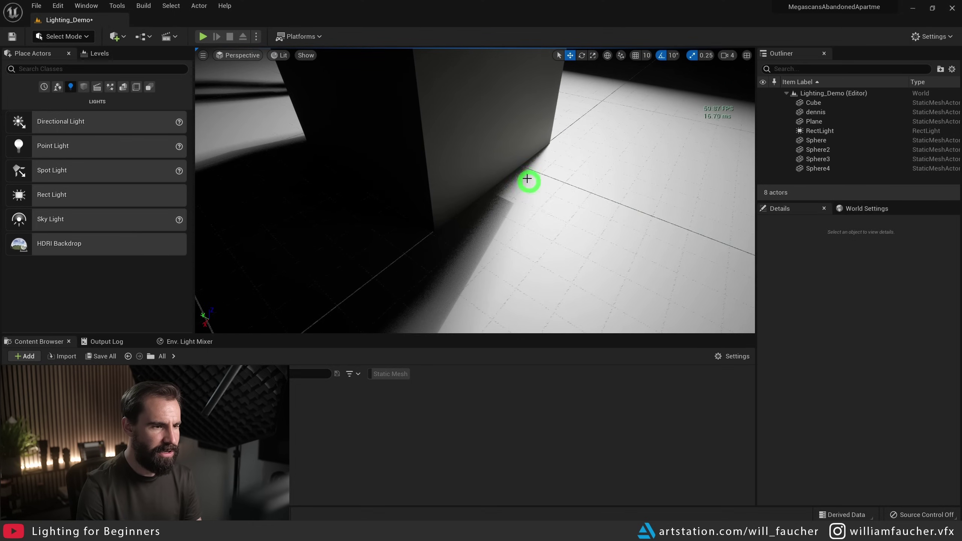
key(s)
right_drag(513, 259, 382, 239)
key(w)
right_drag(466, 255, 492, 175)
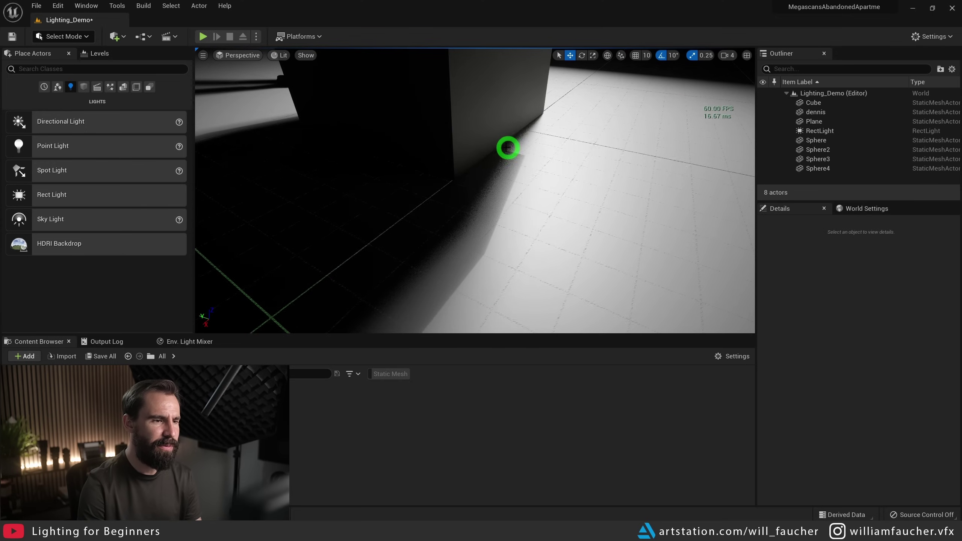
right_drag(553, 186, 425, 133)
key(s)
mouse_move(563, 229)
right_down()
mouse_move(438, 219)
mouse_move(490, 282)
mouse_move(567, 228)
right_up()
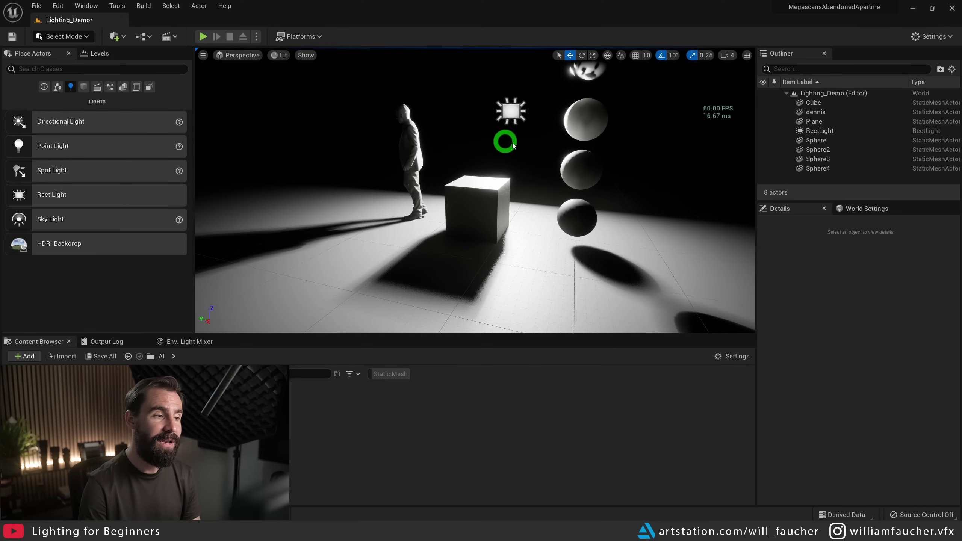
Step: Filter the rect light's properties for "ray" and set Cast Ray Traced Shadows to Enabled
click(506, 115)
mouse_move(551, 151)
alt+mouse_down()
mouse_move(514, 157)
mouse_move(556, 154)
alt+mouse_up()
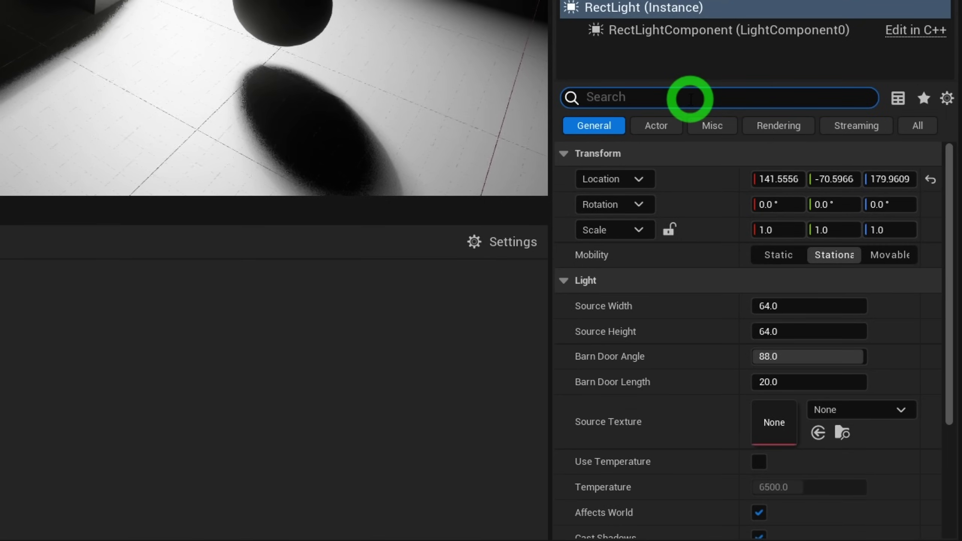
click(690, 99)
text(ray)
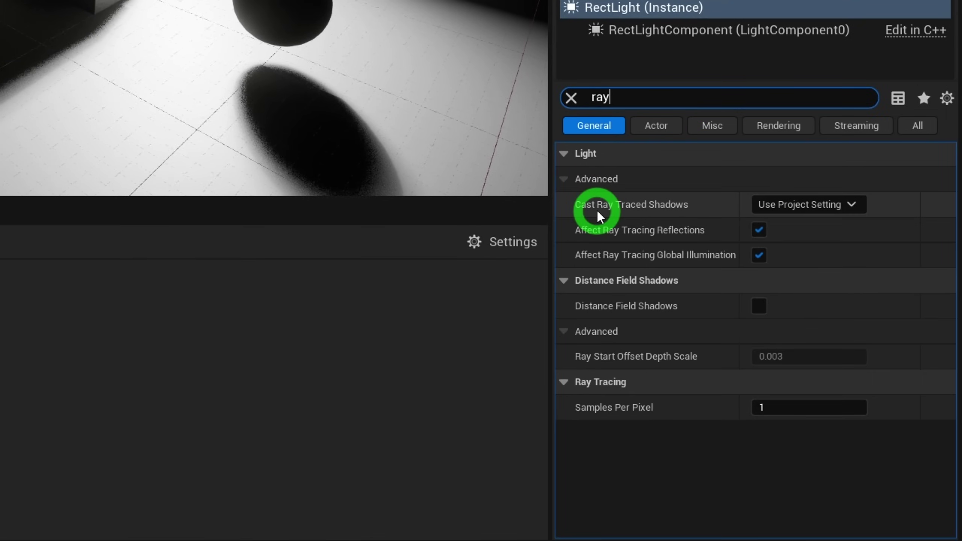
click(811, 203)
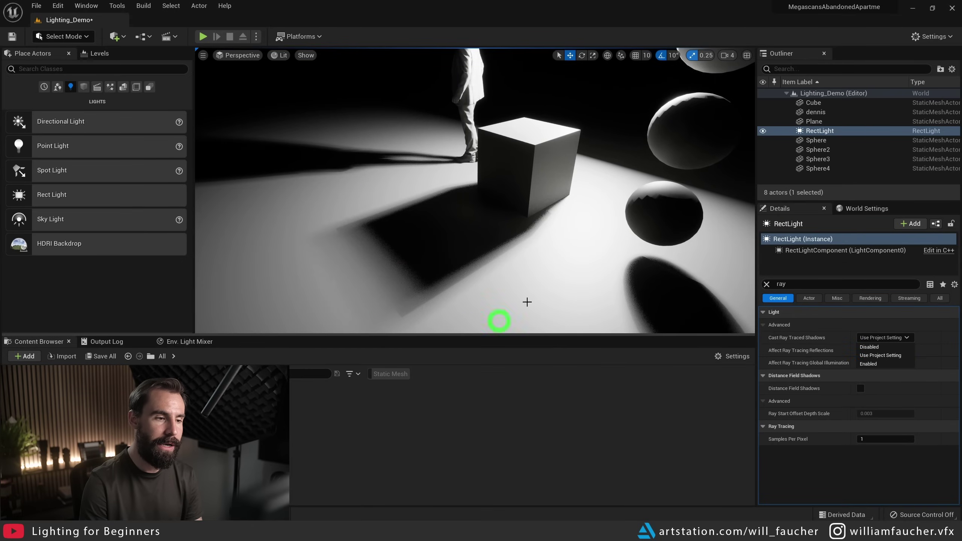
click(887, 364)
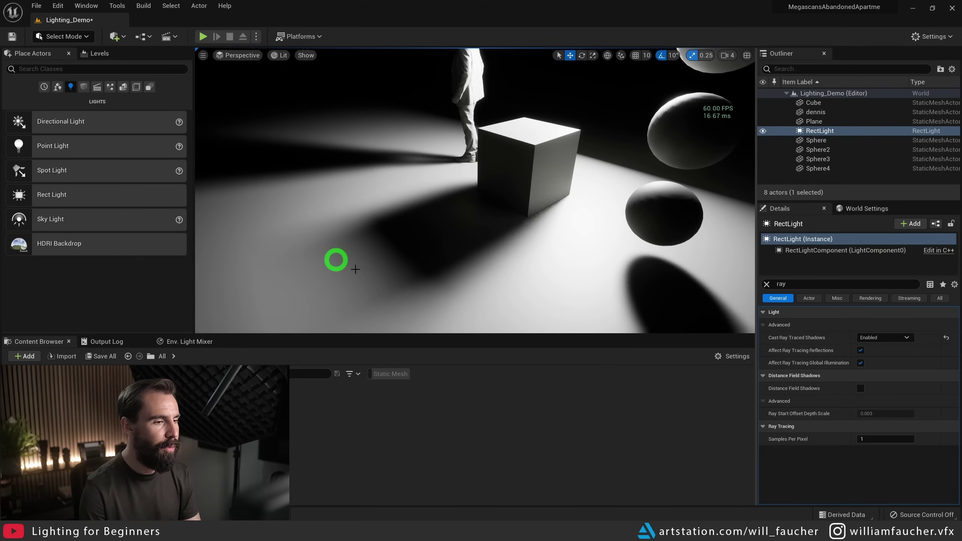
Step: Rotate the rect light to -90° so it points straight down and raise it above the scene to a height of about 336
drag(531, 211, 541, 150)
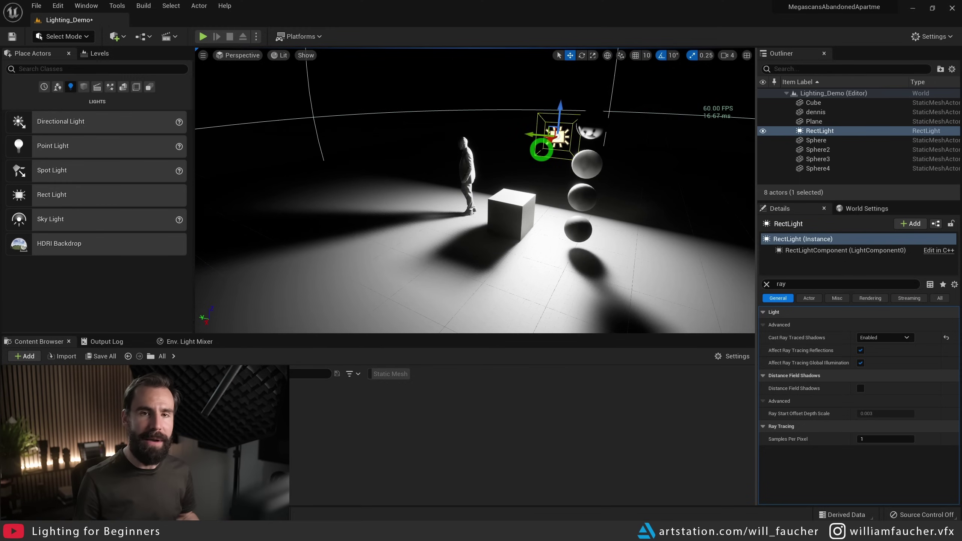
mouse_move(563, 197)
right_down()
mouse_move(530, 189)
mouse_move(558, 181)
right_up()
key(e)
drag(586, 149, 556, 312)
key(w)
drag(589, 147, 561, 56)
right_drag(606, 151, 661, 155)
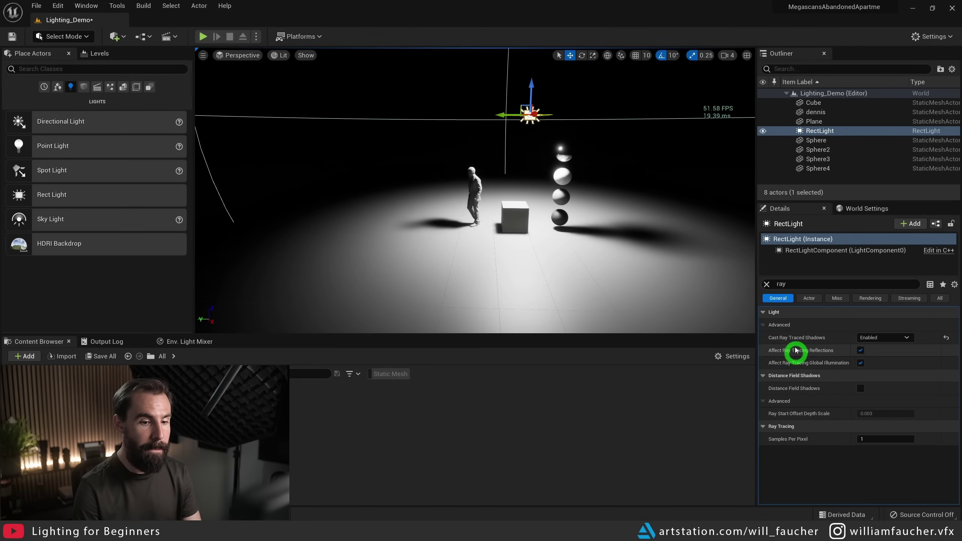
Step: Clear the property filter and set the rect light's Source Width and Source Height to 300
click(767, 284)
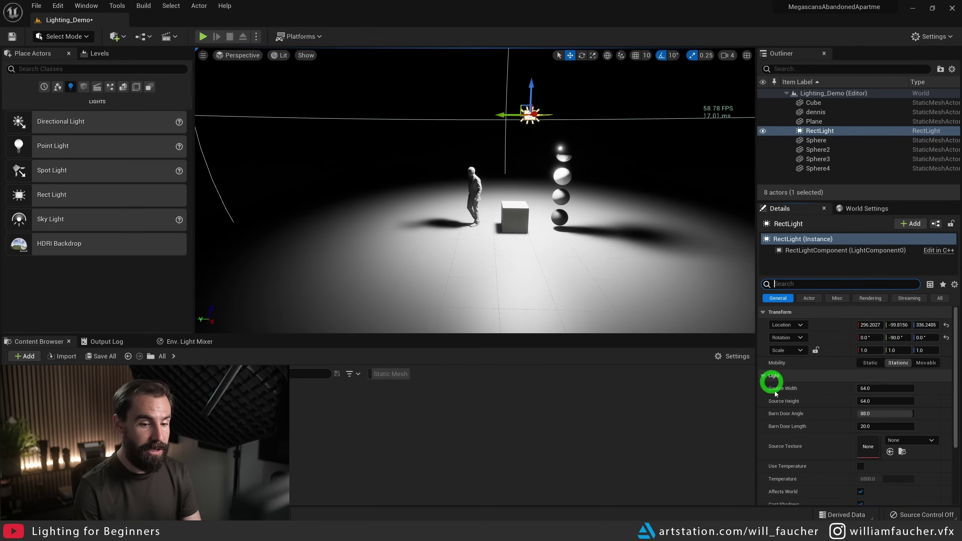
click(880, 389)
text(30)
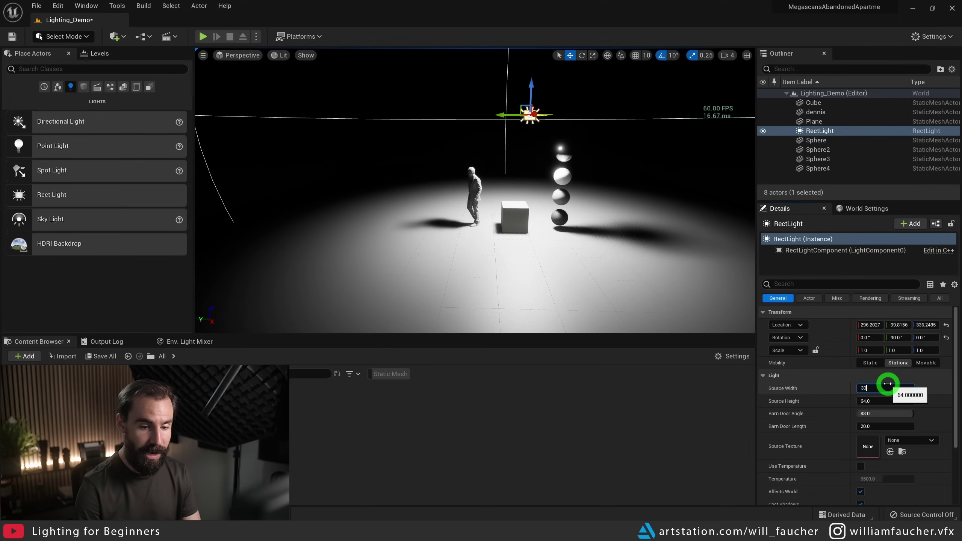
text(0)
key(Tab)
text(3)
key(Return)
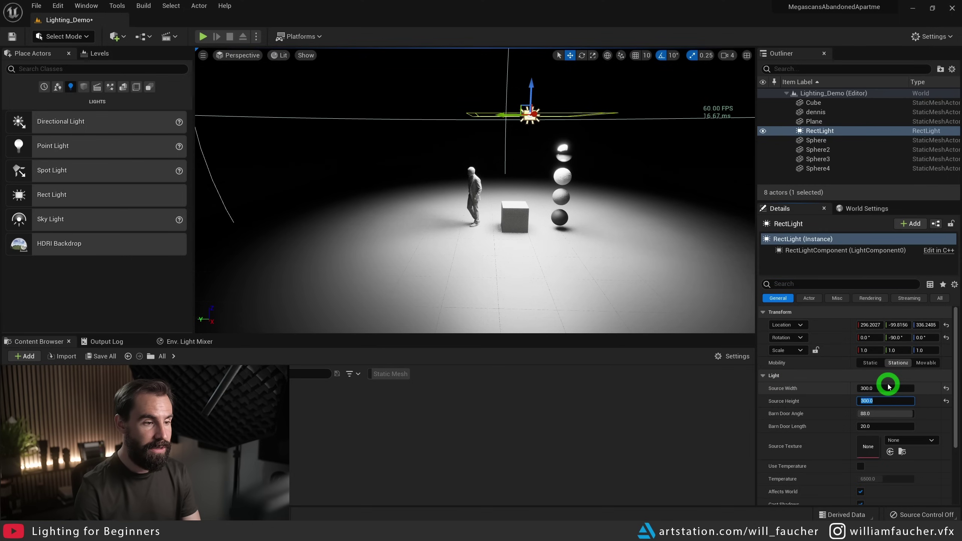
alt+drag(404, 146, 466, 116)
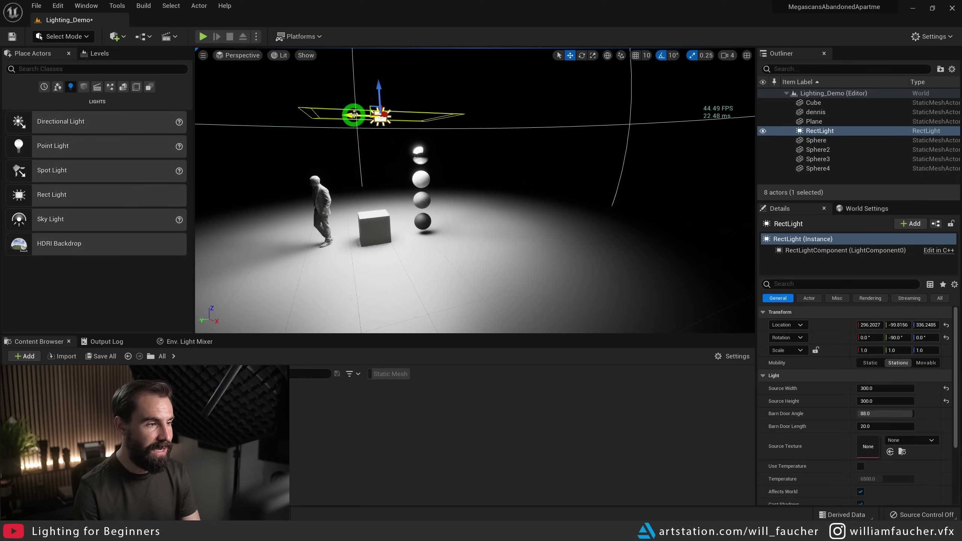
Step: Move the rect light along Y to about 62, above the figure, and deselect it to view the soft shadows
drag(353, 115, 279, 116)
right_drag(527, 176, 413, 155)
click(535, 174)
mouse_move(466, 138)
right_down()
mouse_move(473, 120)
mouse_move(463, 140)
right_up()
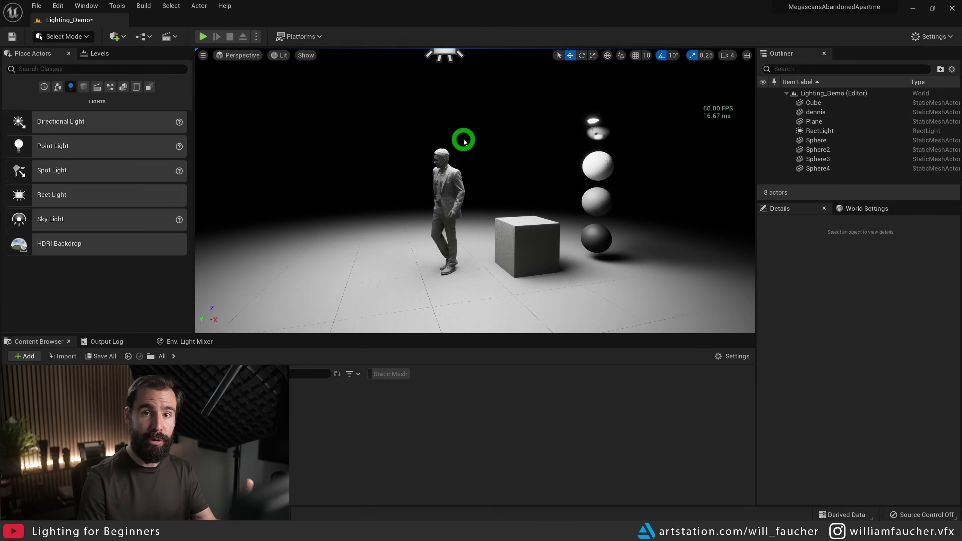
right_drag(491, 187, 484, 175)
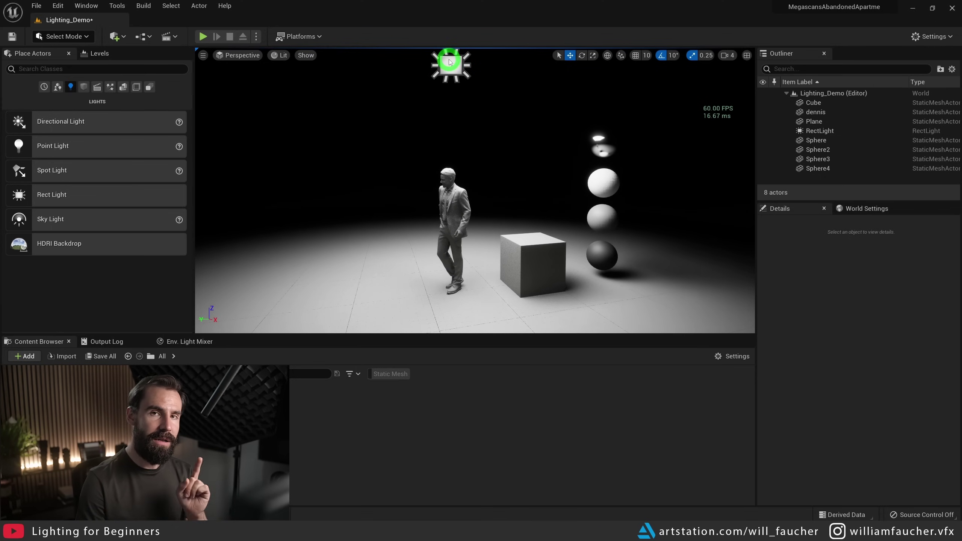
Step: Set the rect light's Cast Ray Traced Shadows to Use Project Setting and inspect the resulting shadows up close
click(448, 59)
click(807, 283)
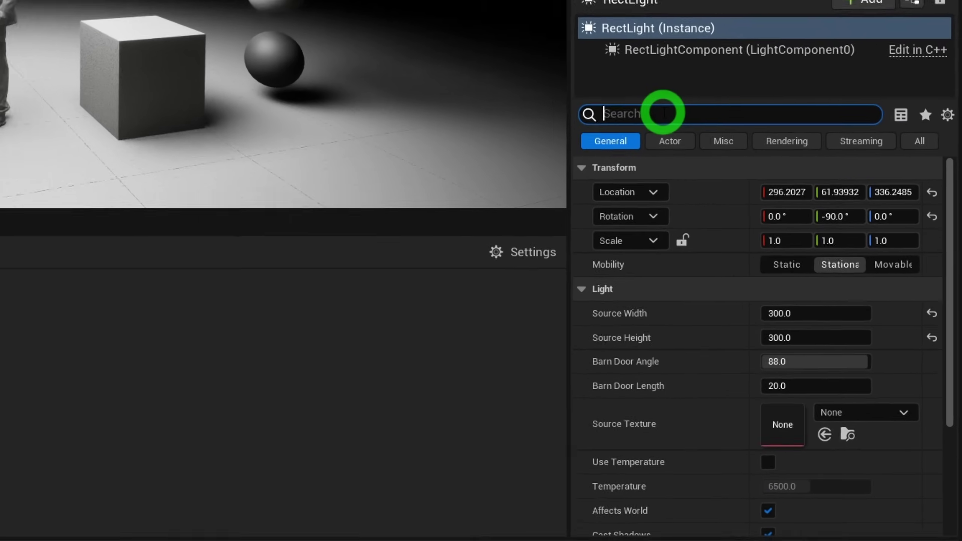
text(ray)
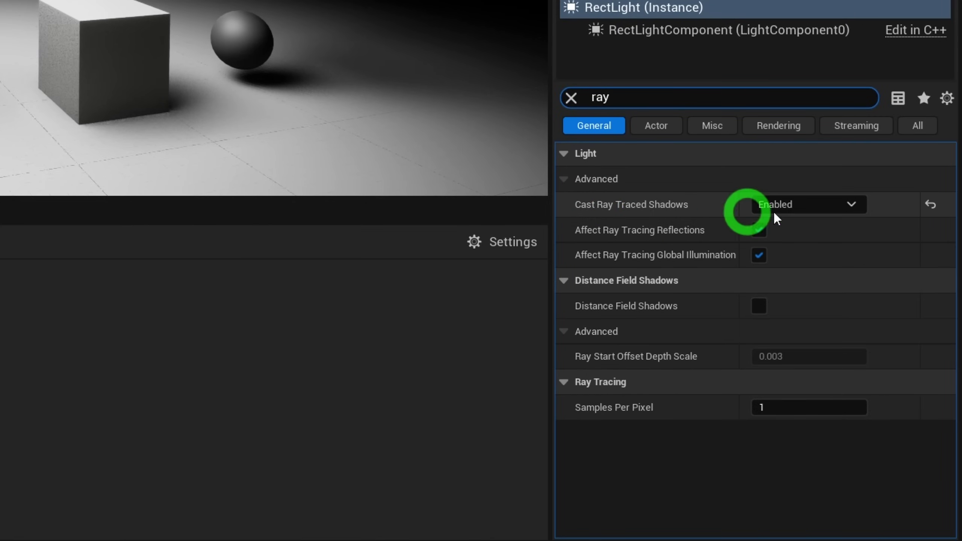
click(846, 205)
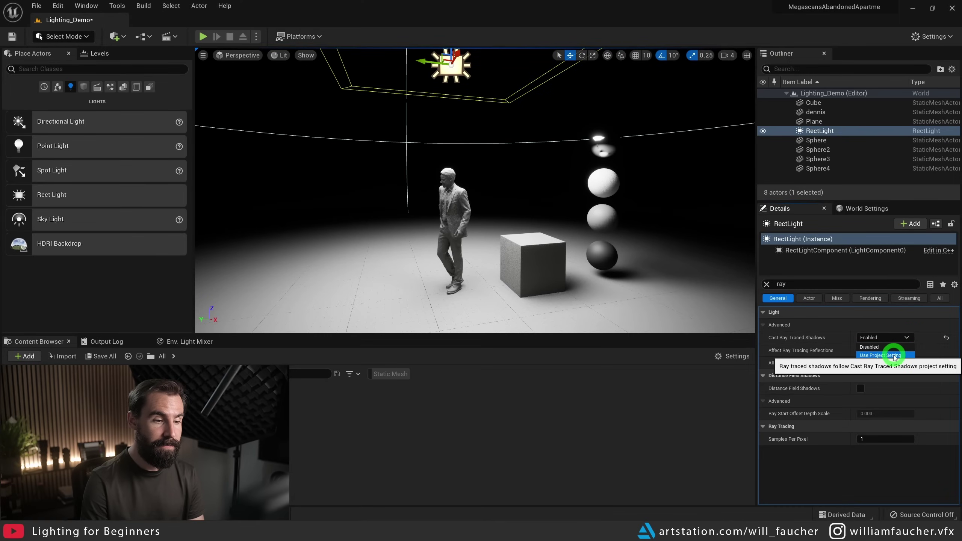
click(894, 356)
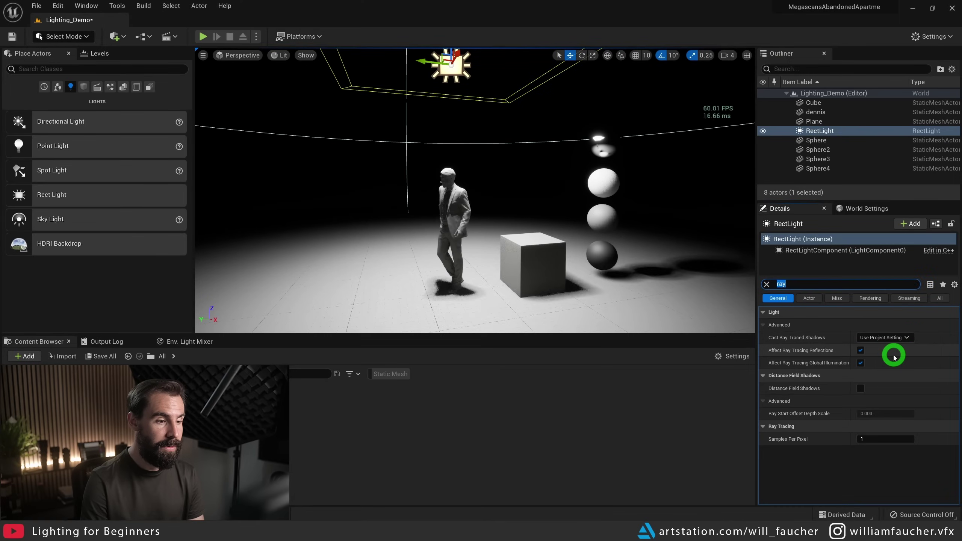
mouse_move(541, 210)
right_down()
mouse_move(527, 240)
mouse_move(517, 166)
right_up()
key(w)
right_drag(531, 221, 390, 304)
key(w)
right_drag(511, 290, 597, 201)
key(s)
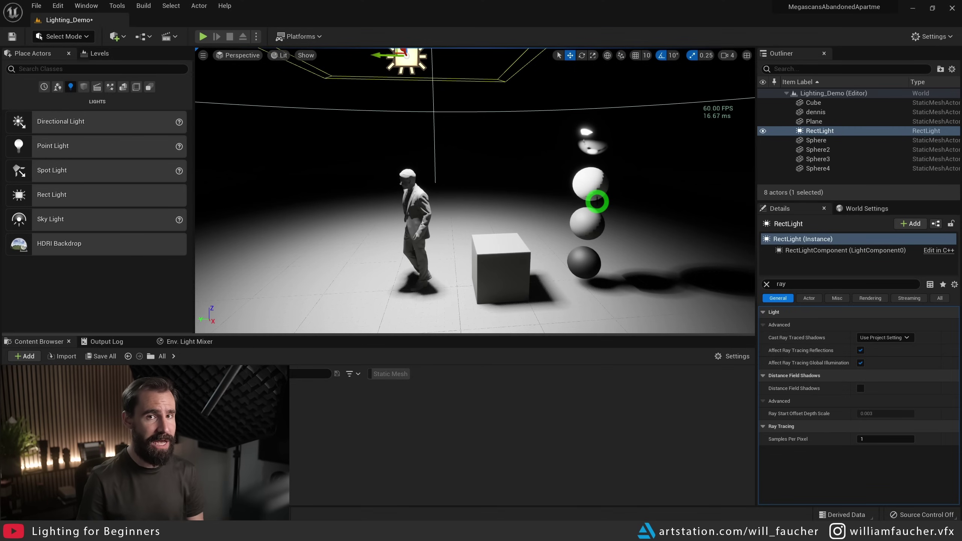
Step: Set the rect light's Cast Ray Traced Shadows back to Enabled
click(884, 338)
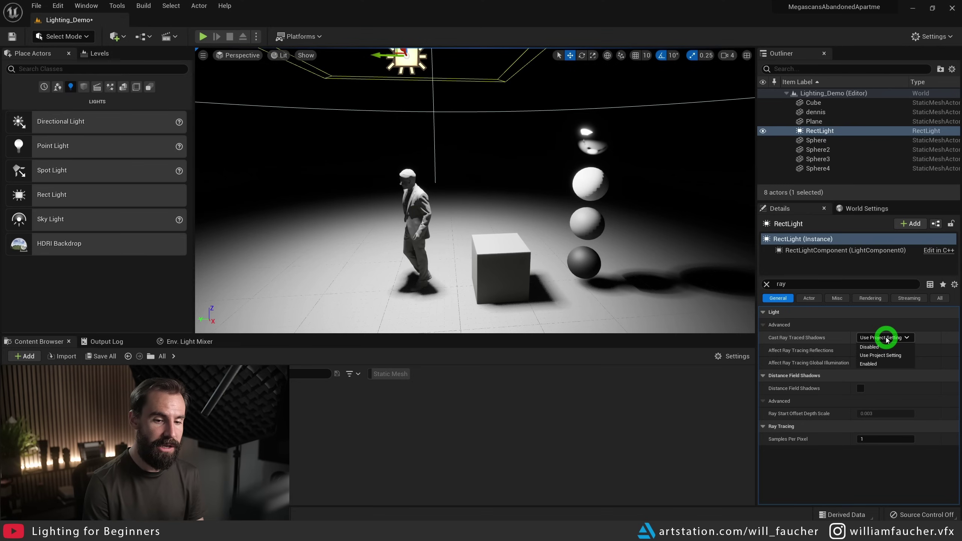
click(879, 366)
mouse_move(543, 237)
right_down()
mouse_move(525, 234)
mouse_move(539, 221)
right_up()
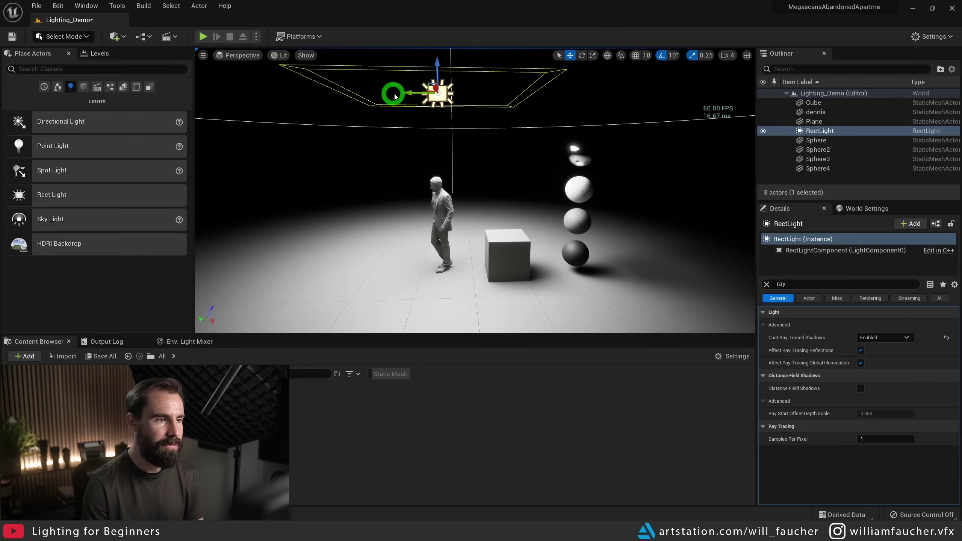
Step: Move the rect light sideways from above the figure towards the cube and view the white sphere's shading up close
drag(413, 93, 509, 133)
drag(650, 216, 681, 63)
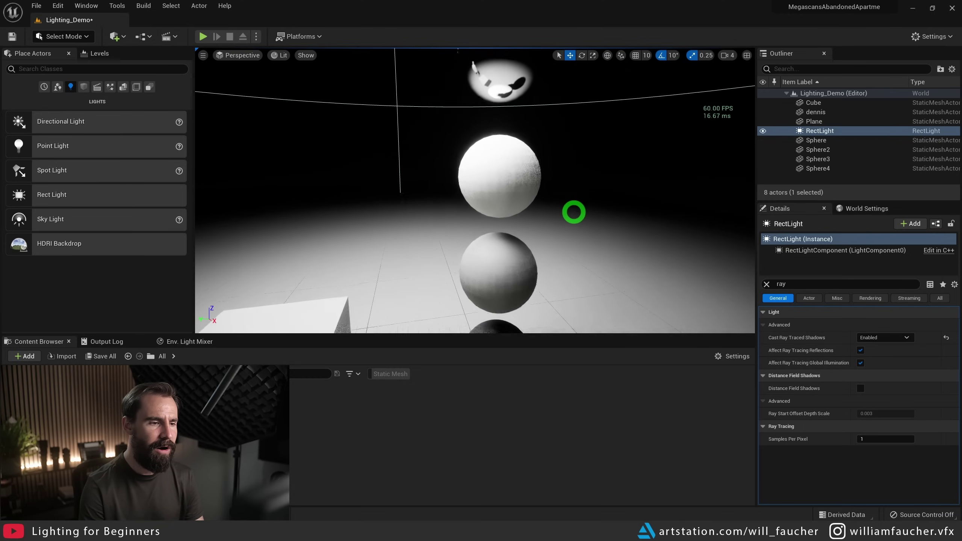
drag(575, 211, 546, 172)
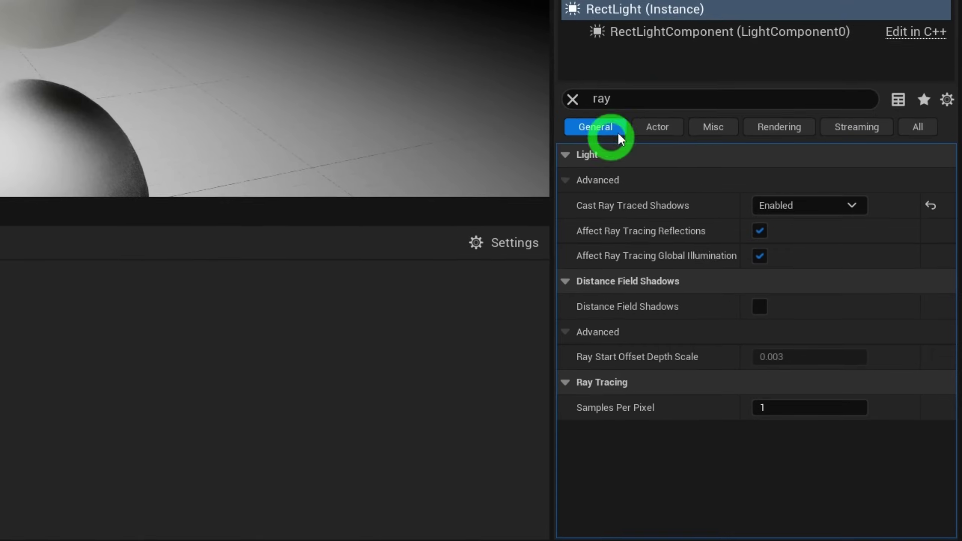
Step: Filter the rect light's properties for "sample" and set its ray tracing Samples Per Pixel to 4
drag(799, 283, 747, 282)
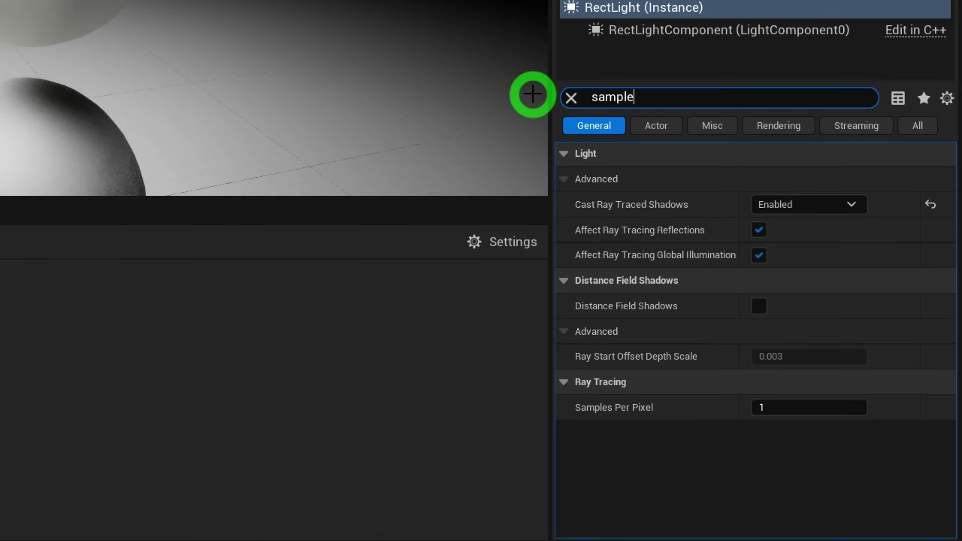
click(807, 182)
text(4)
key(Return)
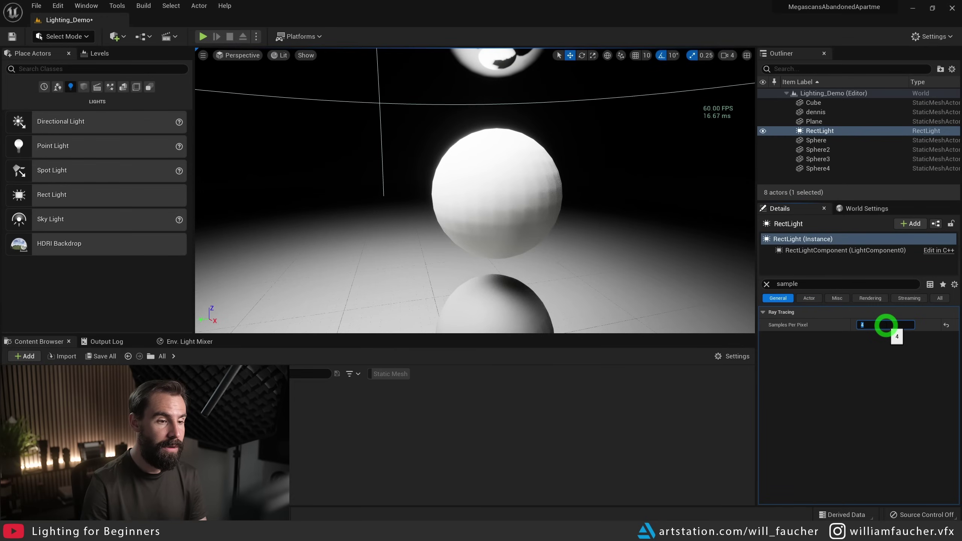
key(s)
mouse_move(542, 148)
right_down()
mouse_move(532, 223)
mouse_move(528, 155)
mouse_move(540, 148)
right_up()
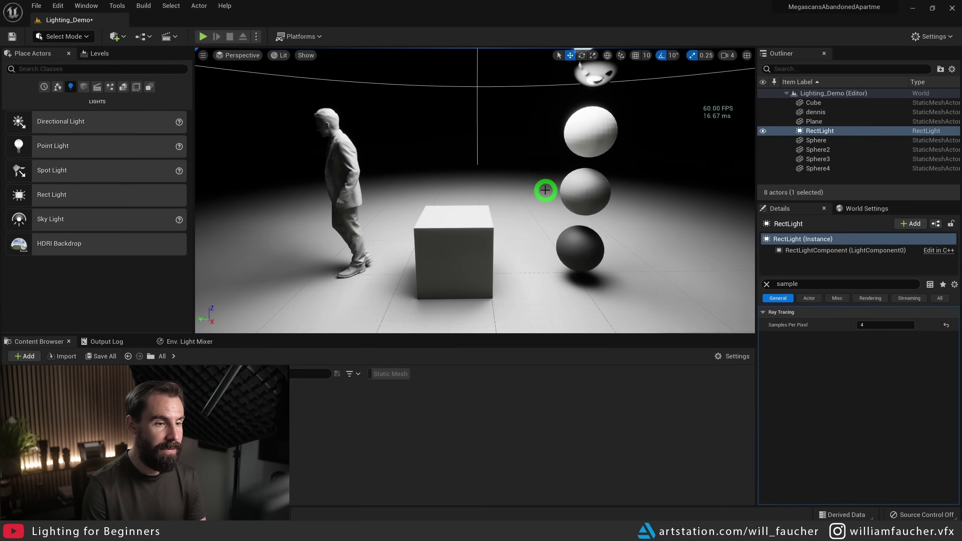
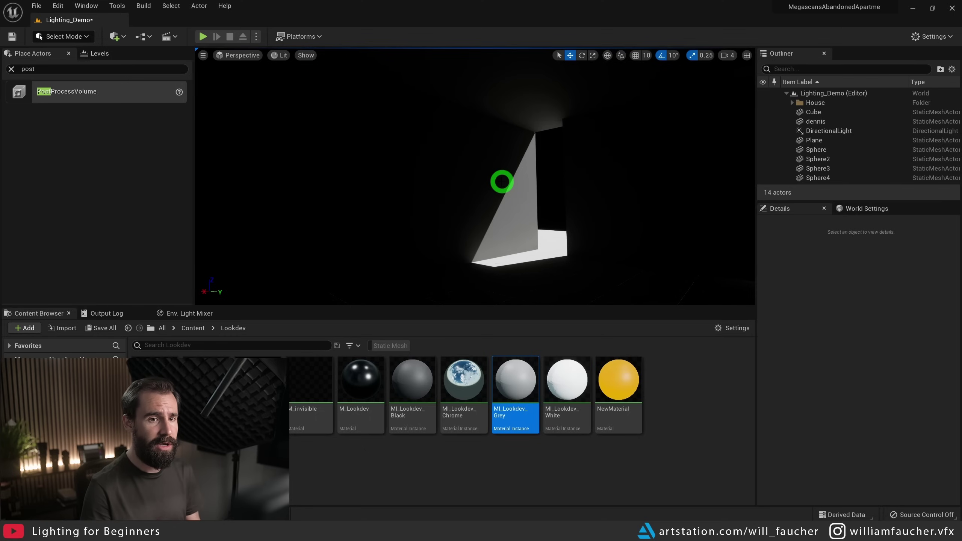
Step: Set the directional light's Intensity to 50 lux and view the light bouncing around the room
click(814, 131)
scroll(850, 372, down, 5)
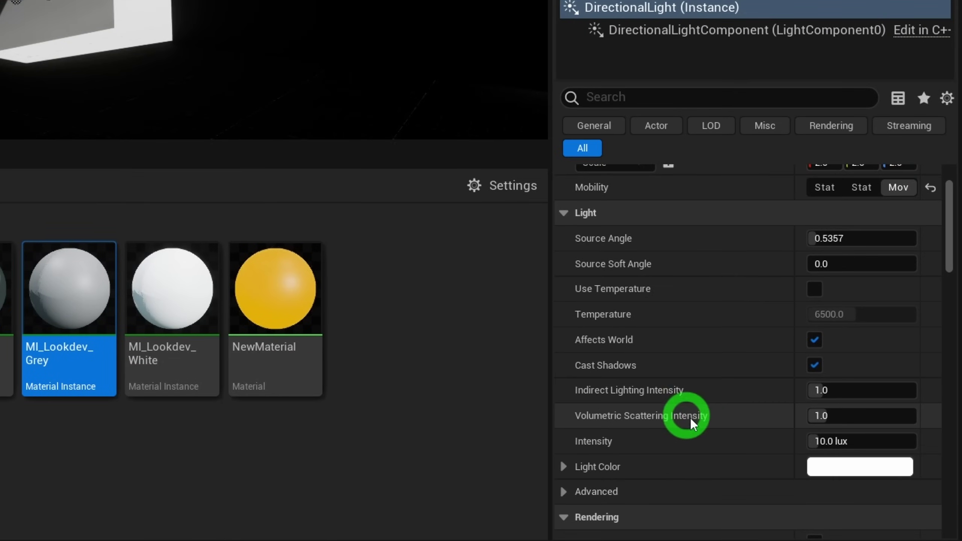
click(849, 440)
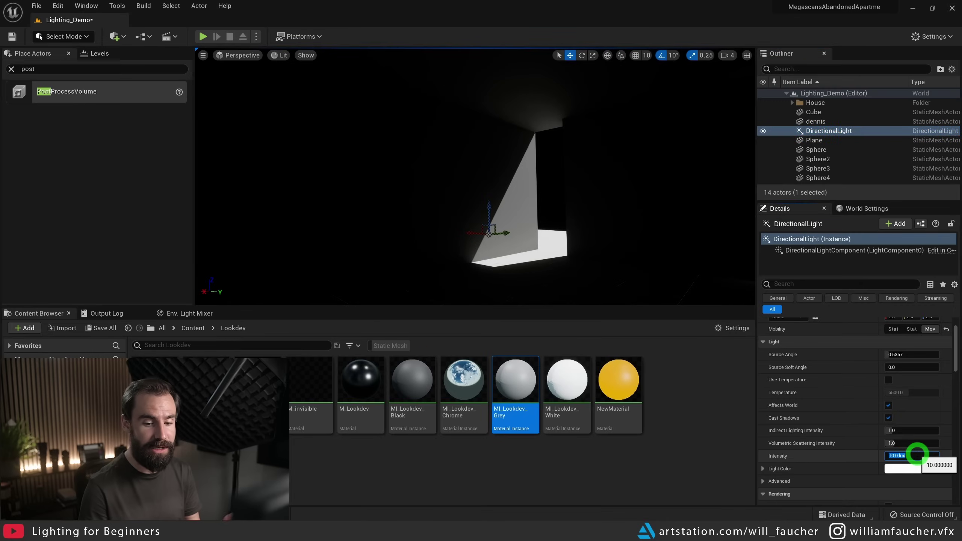
text(50)
key(Return)
right_drag(605, 239, 488, 179)
key(Escape)
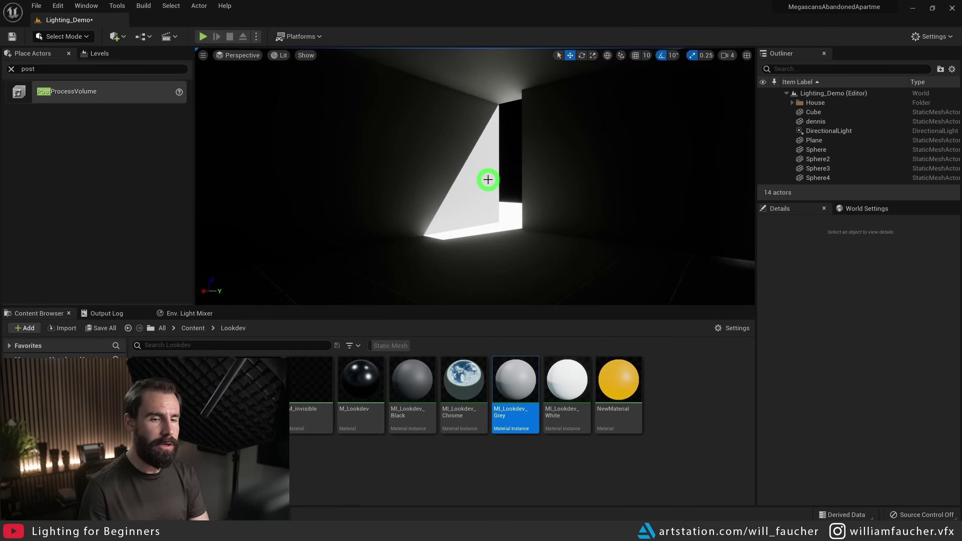
Step: Set the directional light's Indirect Lighting Intensity to 5 and look around the room's walls and ceiling
click(827, 131)
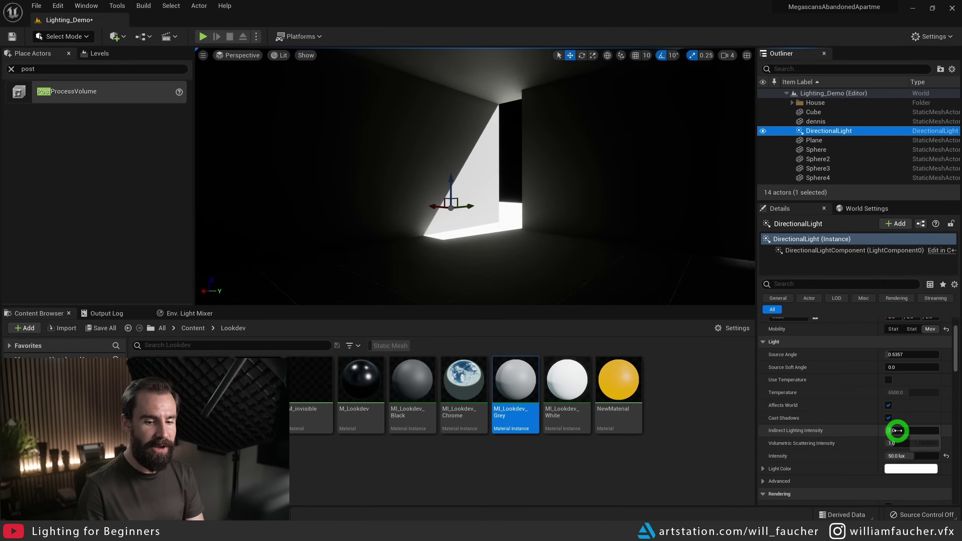
click(837, 390)
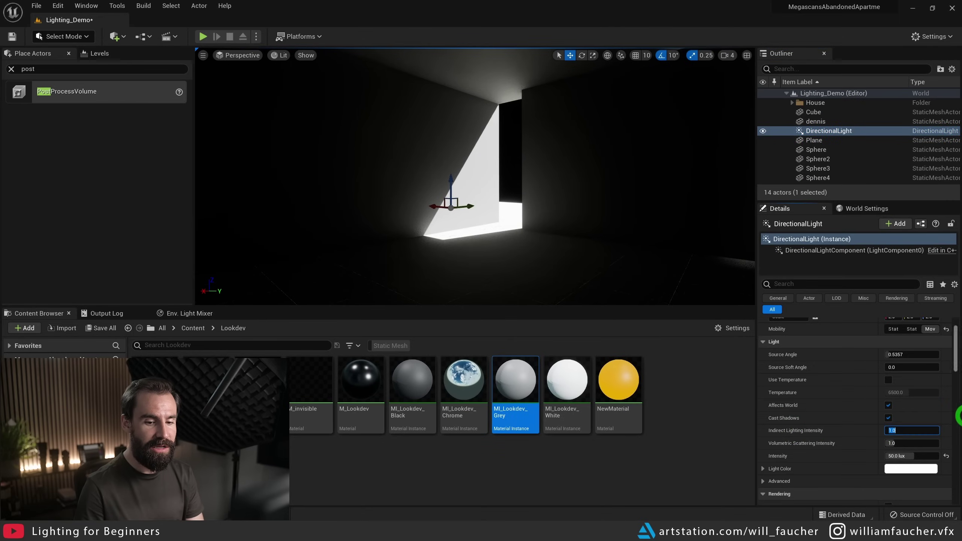
text(5)
key(Return)
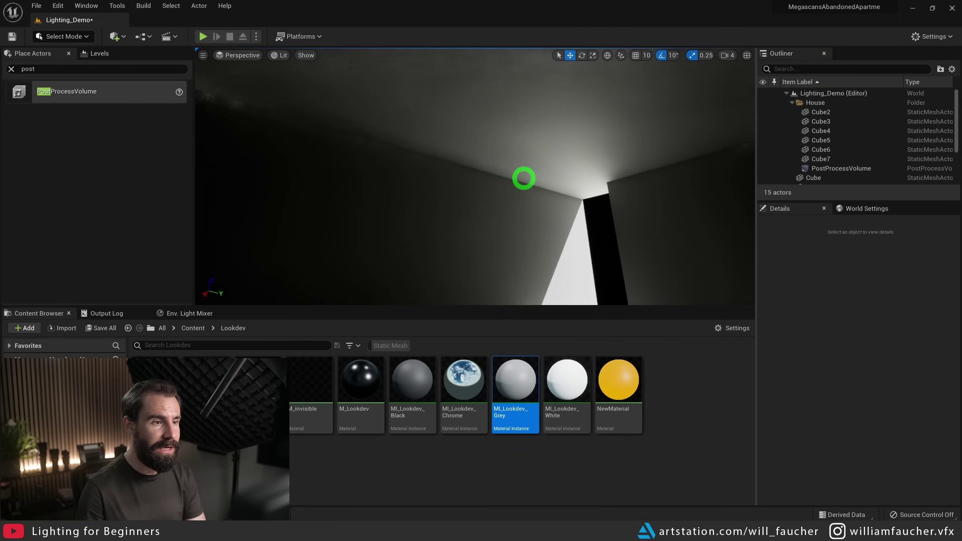
right_drag(522, 176, 450, 162)
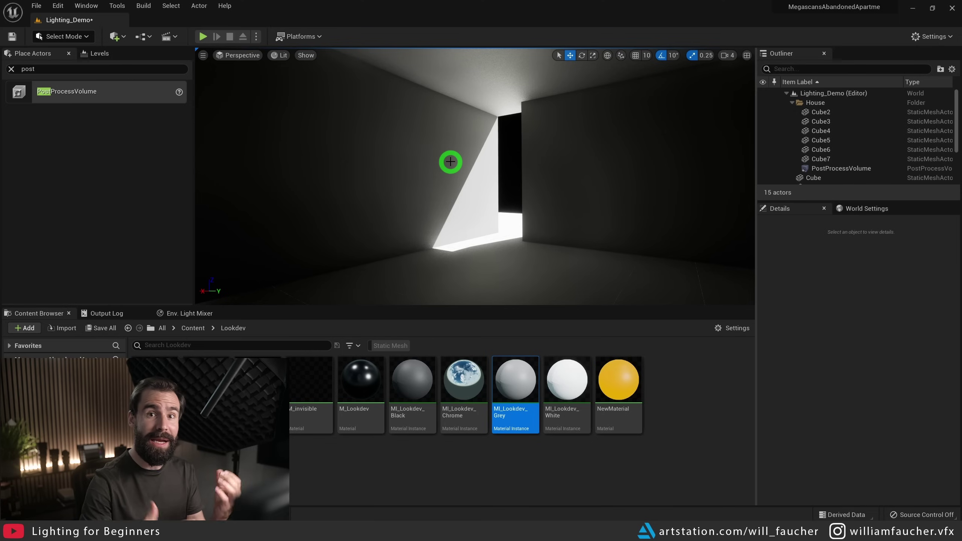
Step: Set the BaseColor value of the wall's MI_Lookdev_Grey material instance to 0.5 and view the lit room
click(335, 157)
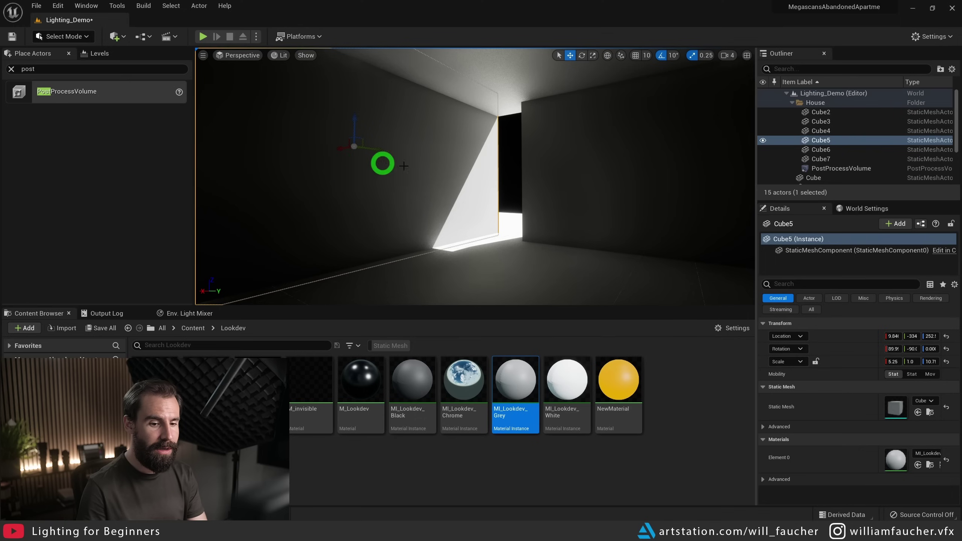
double_click(896, 460)
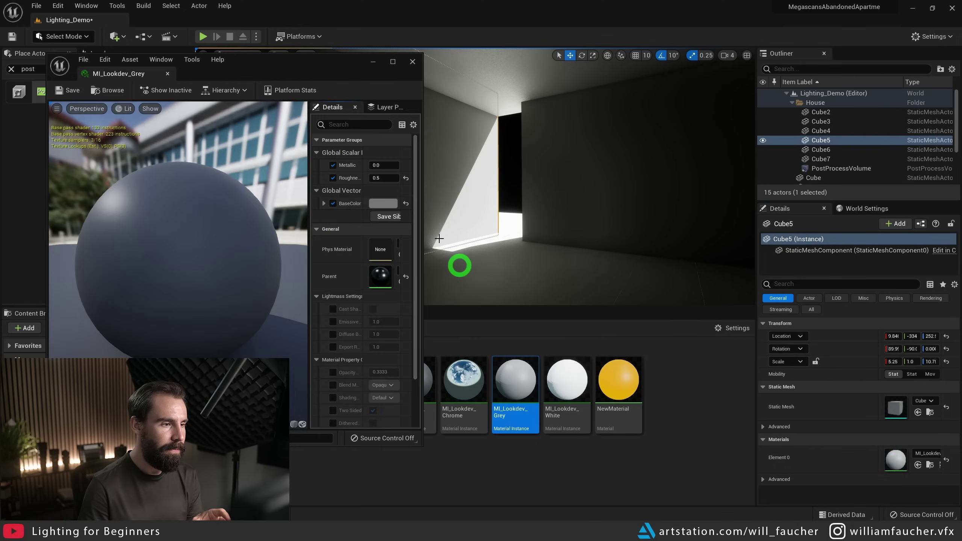
click(378, 204)
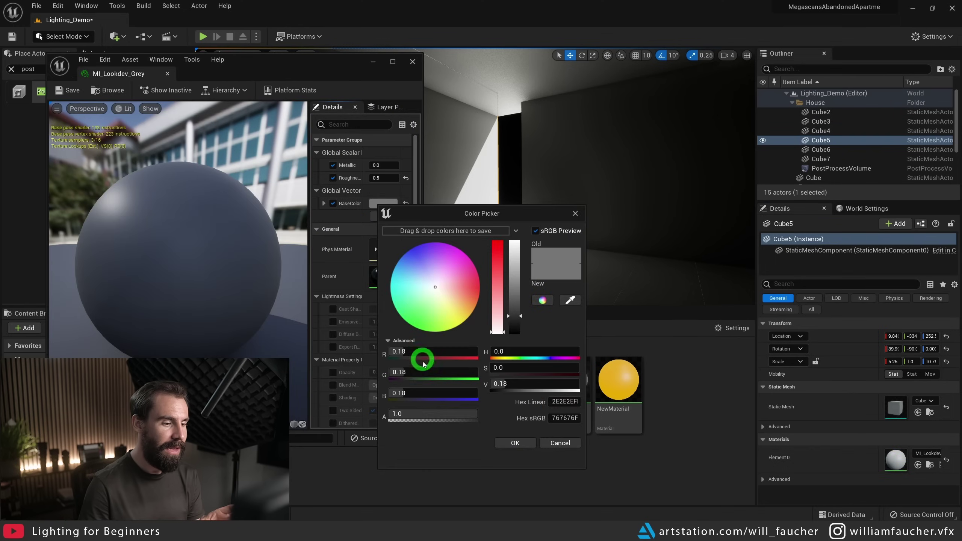
drag(478, 218, 268, 178)
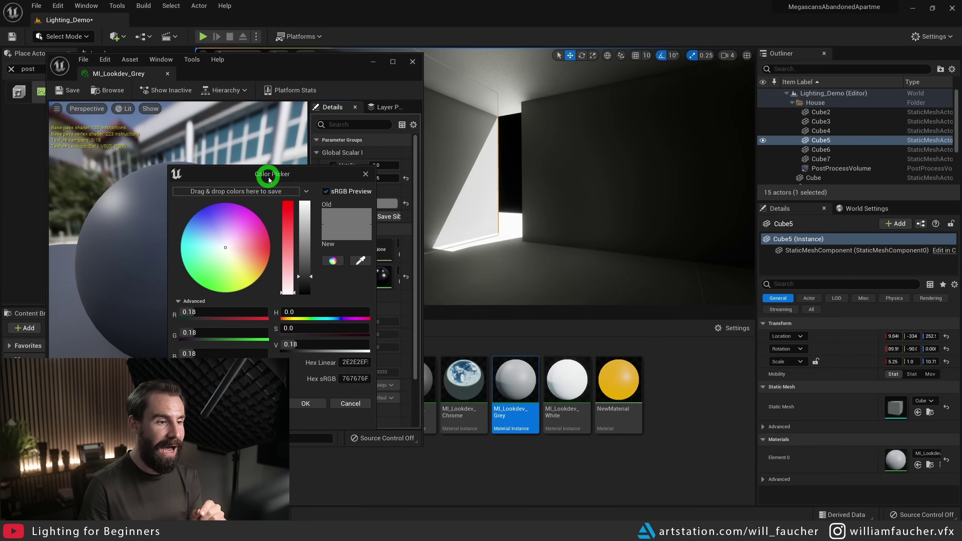
click(329, 344)
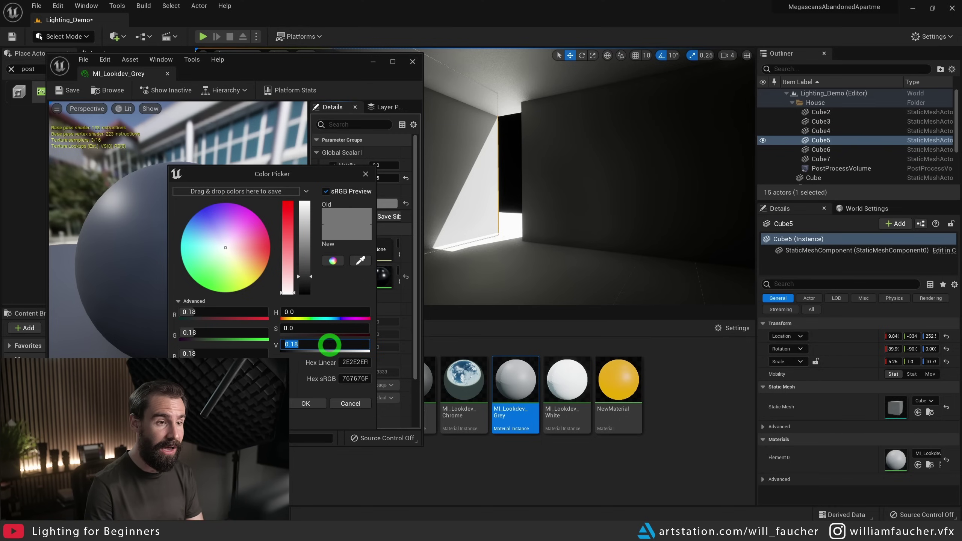
text(0.5)
key(Return)
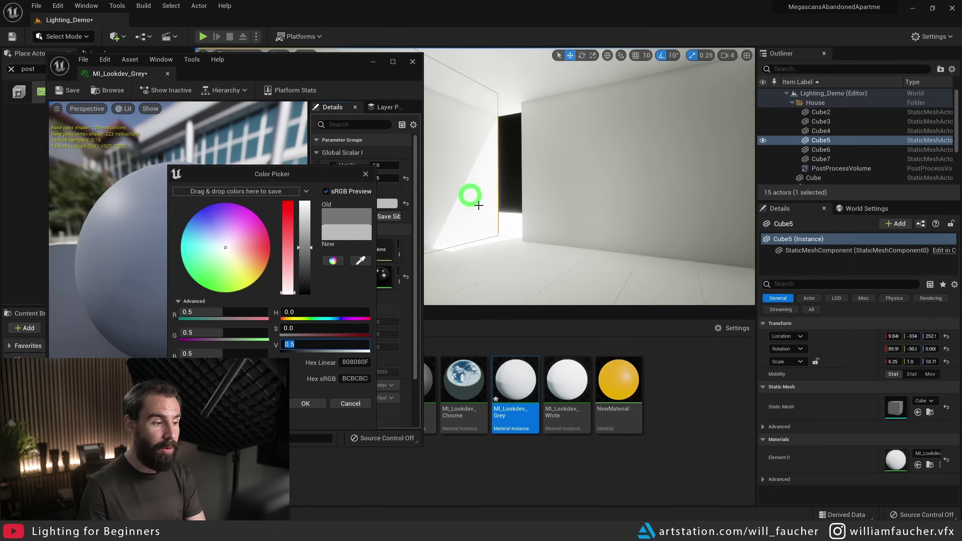
click(305, 403)
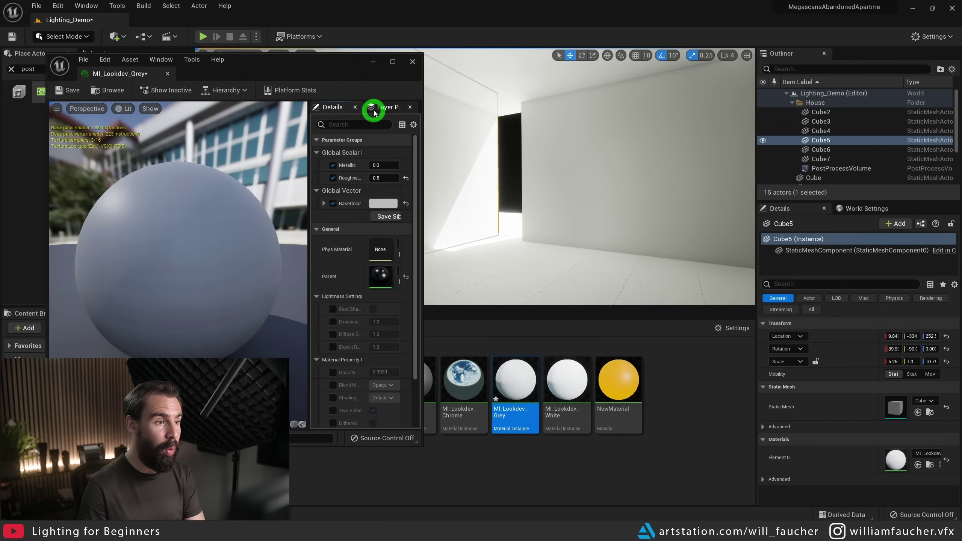
click(413, 62)
mouse_move(545, 172)
right_down()
mouse_move(500, 160)
mouse_move(362, 165)
mouse_move(777, 199)
mouse_move(806, 193)
mouse_move(540, 176)
right_up()
key(Escape)
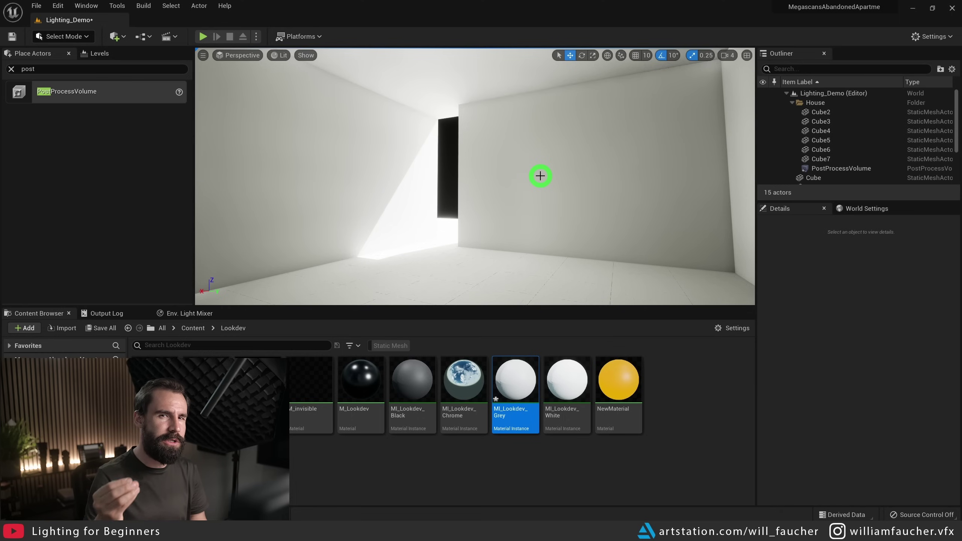
right_drag(539, 176, 460, 140)
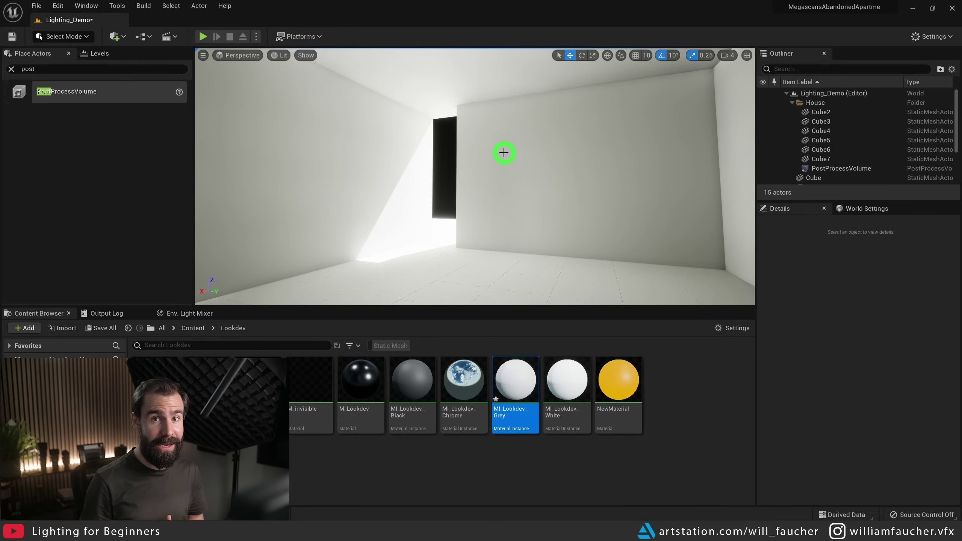
Step: Darken the BaseColor of MI_Lookdev_Grey to a value of about 0.06 and view its effect on the room
double_click(515, 381)
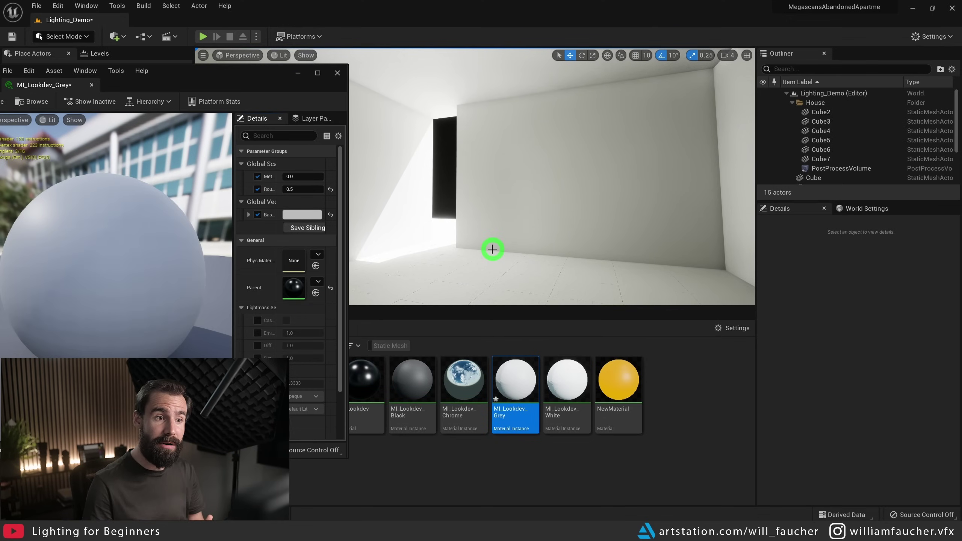
click(305, 215)
drag(447, 300, 442, 339)
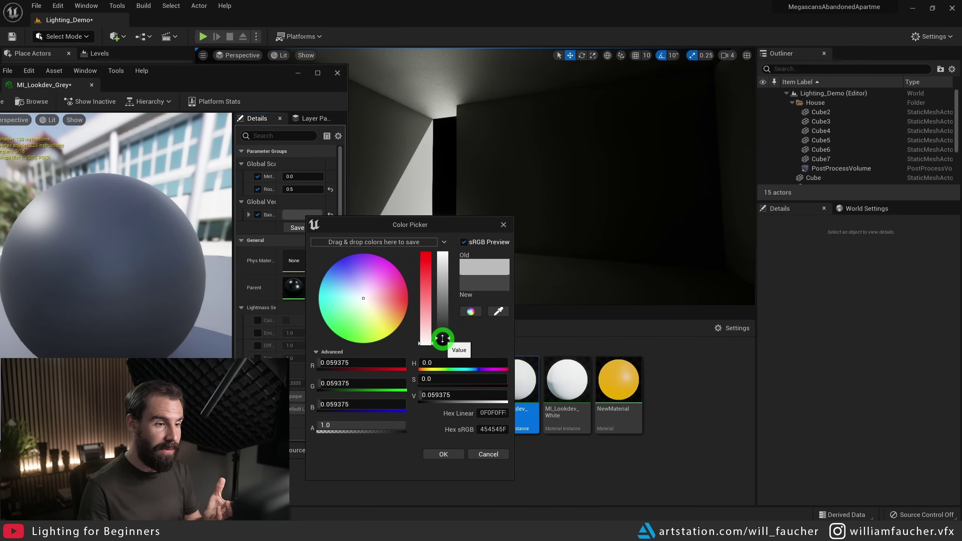
click(452, 453)
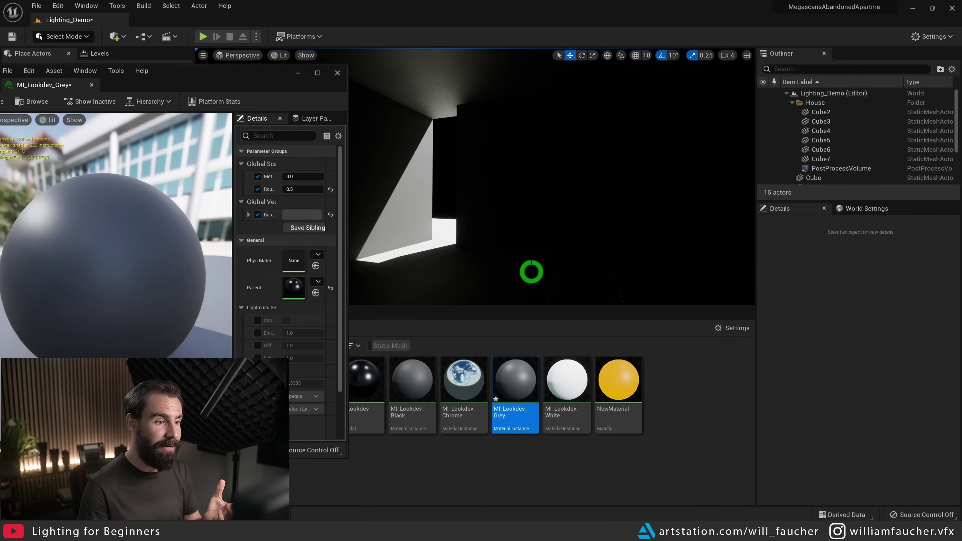
right_drag(532, 271, 537, 259)
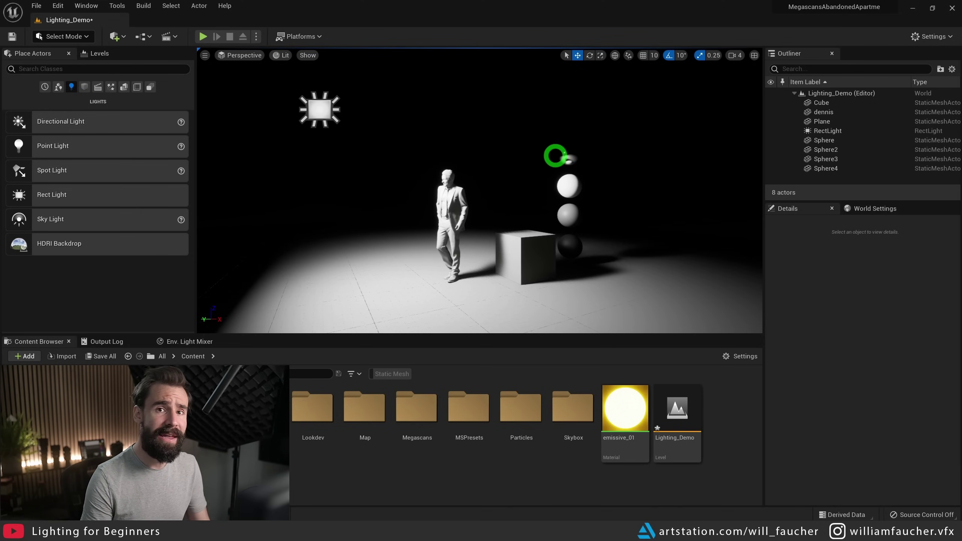
Step: Examine the chrome sphere up close and from several angles for reflections of the rect light and surroundings
drag(491, 209, 560, 2)
alt+drag(413, 198, 427, 282)
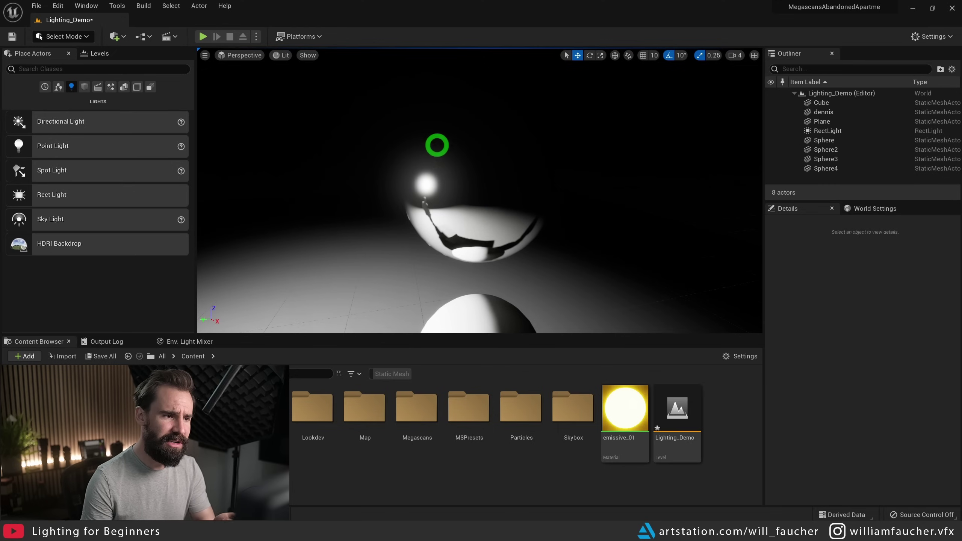
click(529, 188)
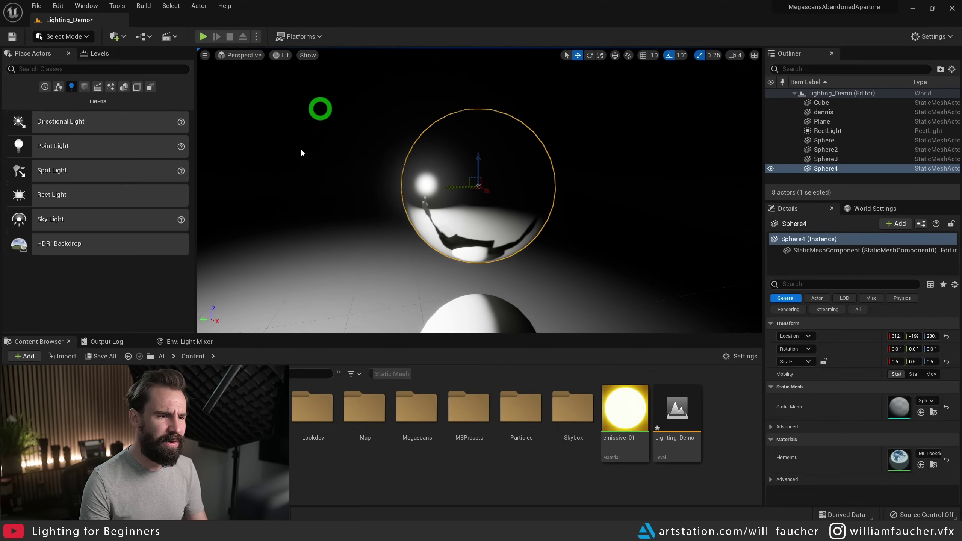
click(626, 117)
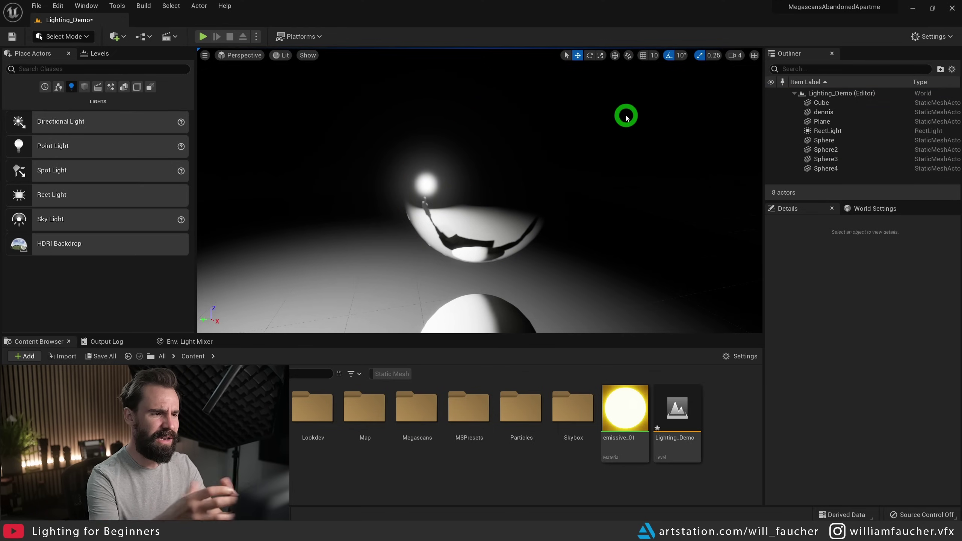
right_drag(626, 117, 629, 266)
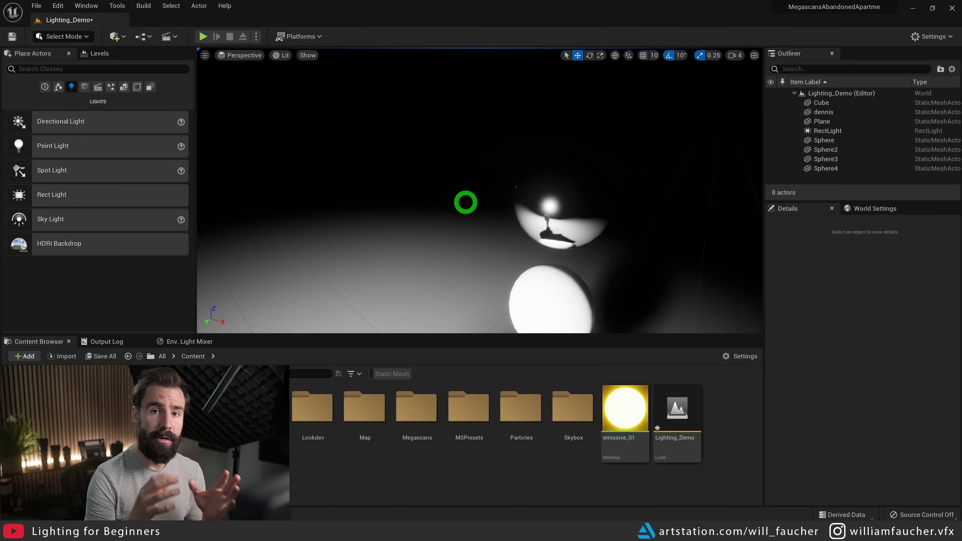
click(540, 170)
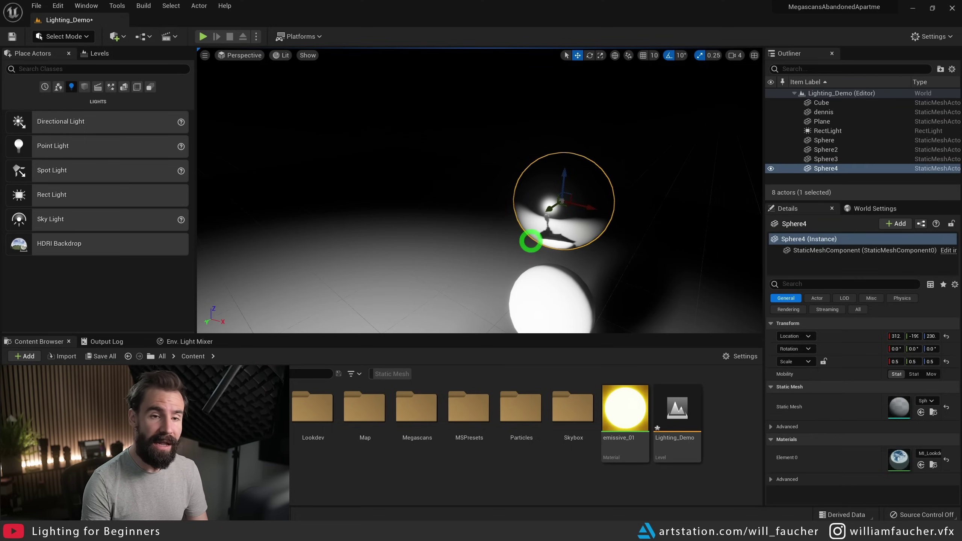
click(637, 167)
right_drag(577, 196, 529, 222)
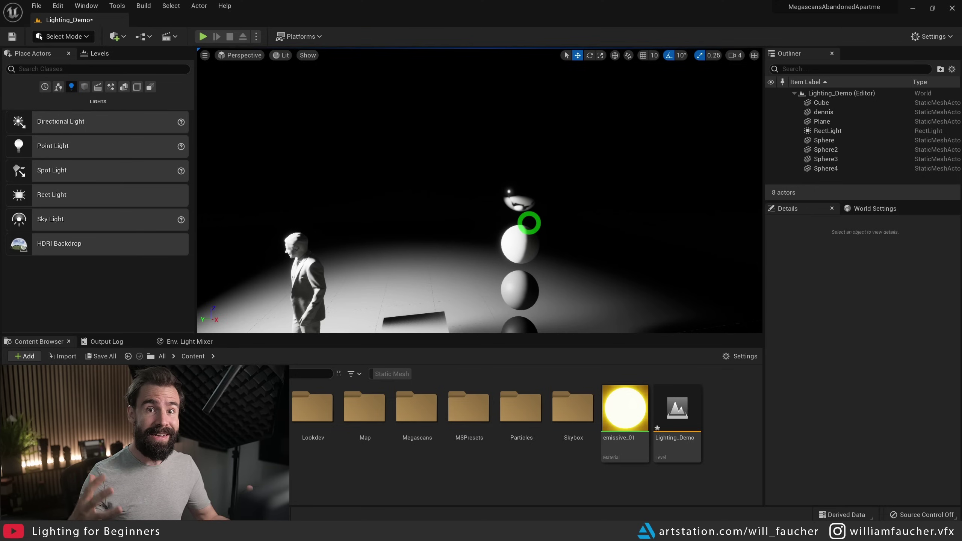
key(w)
right_drag(529, 222, 528, 225)
key(s)
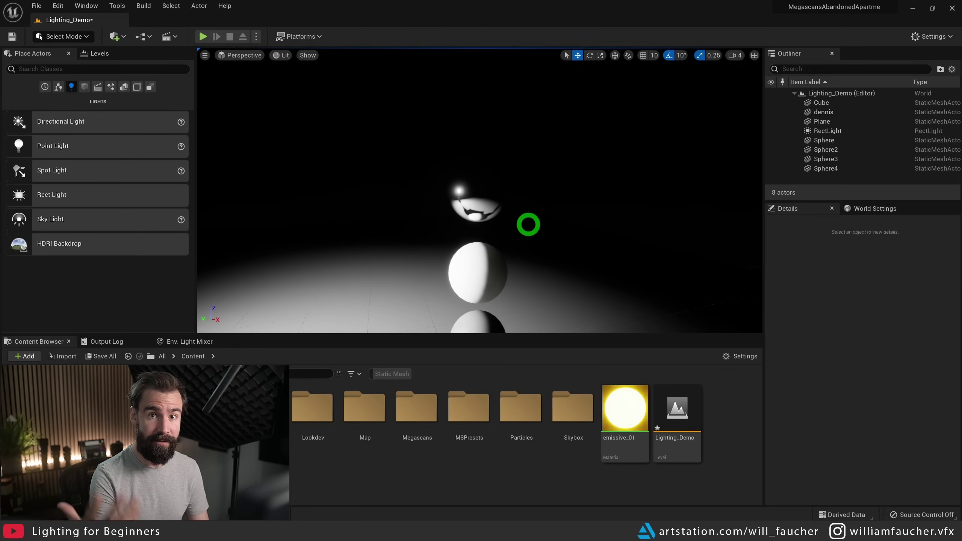
Step: Place an HDRI Backdrop in the level, inspect its lighting and reflections on the spheres, and delete it
key(s)
right_drag(554, 312, 554, 312)
drag(72, 243, 596, 36)
right_drag(596, 37, 596, 37)
key(a)
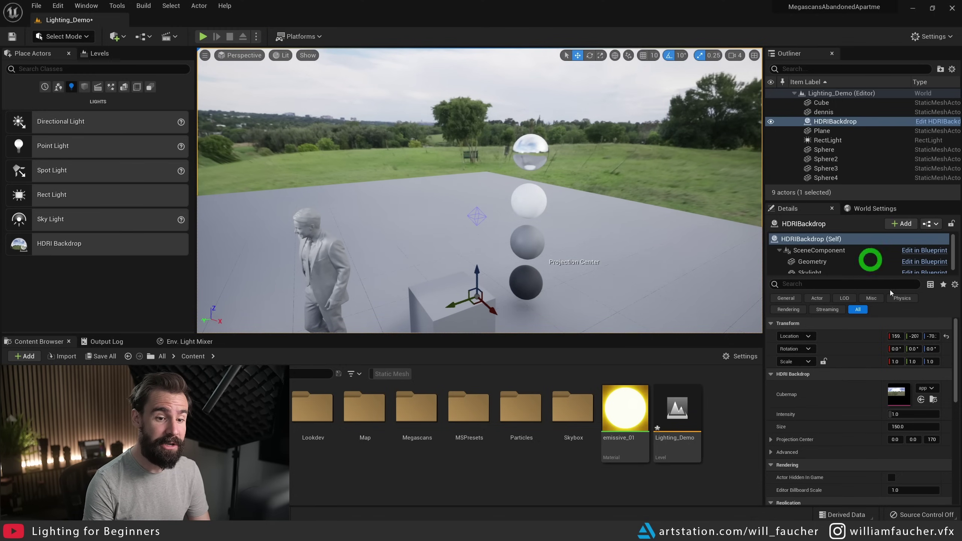
scroll(838, 268, down, 1)
right_drag(588, 234, 605, 120)
key(Delete)
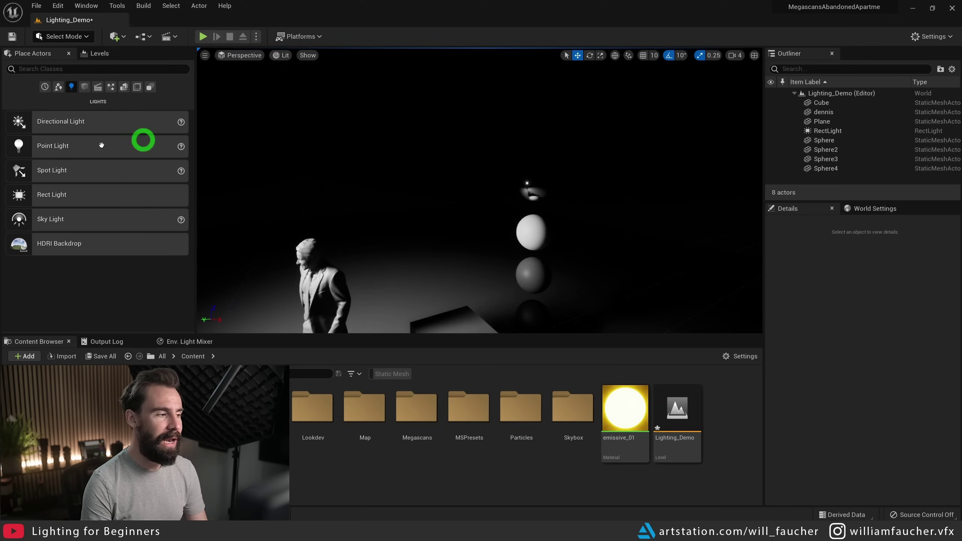
Step: Add a Sky Light above the scene between the figure and the spheres, with its Source Type set to SLS Specified Cubemap
drag(114, 219, 487, 292)
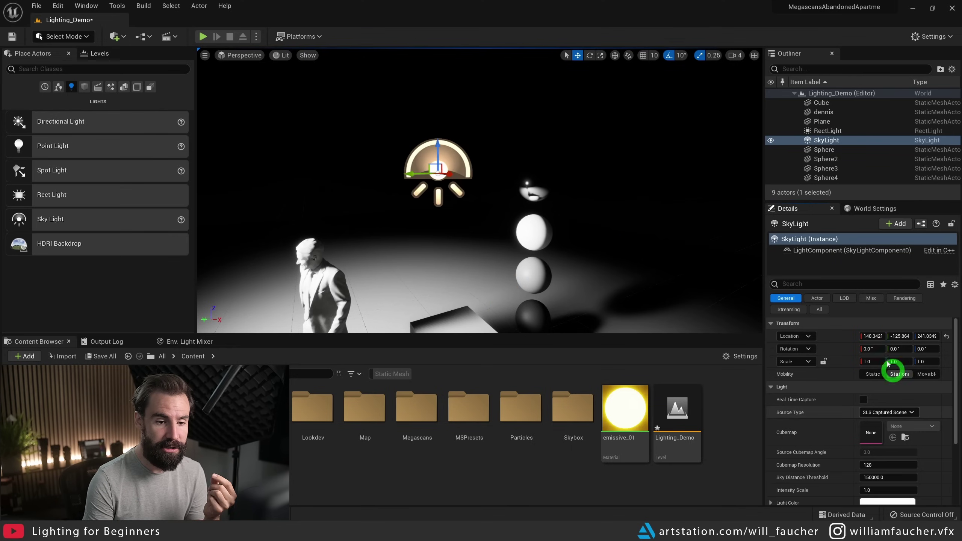
scroll(881, 361, down, 3)
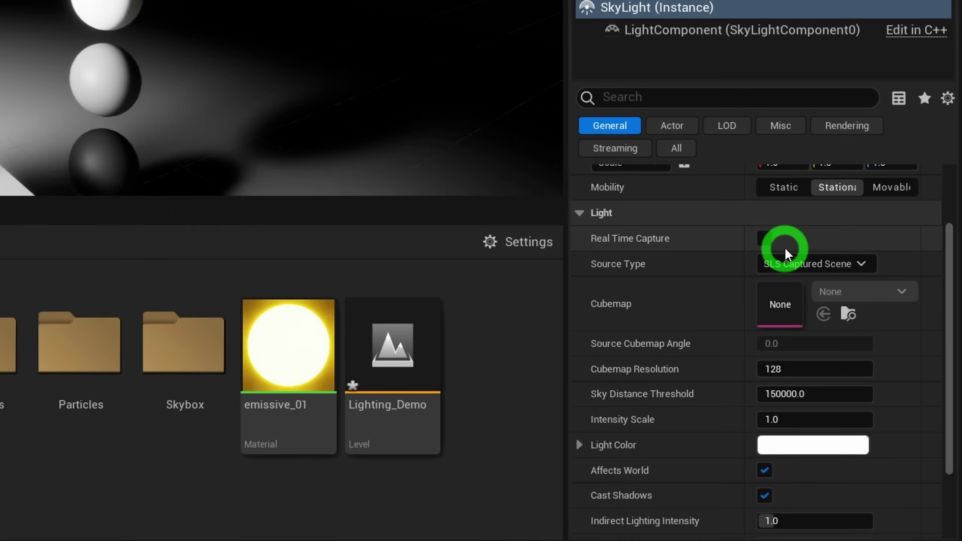
scroll(874, 359, up, 1)
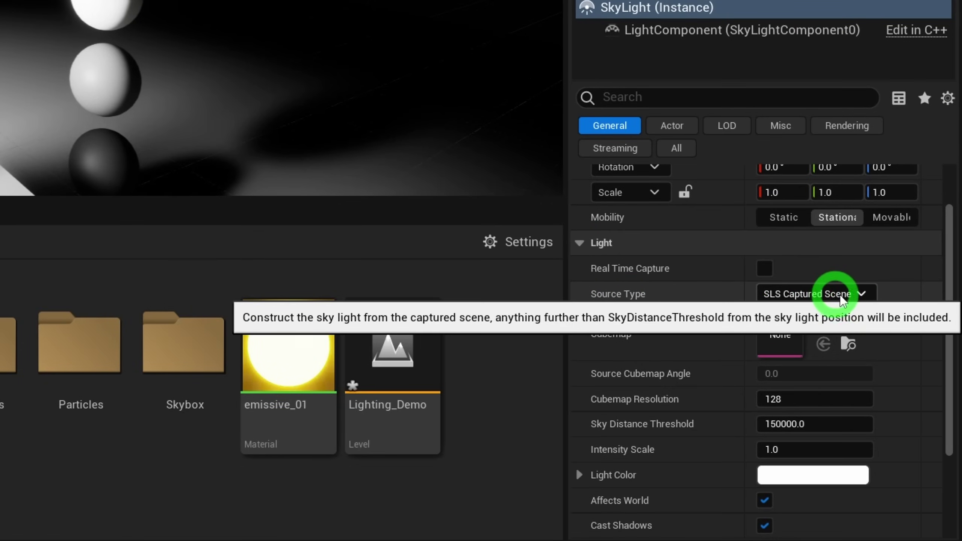
click(844, 295)
click(843, 295)
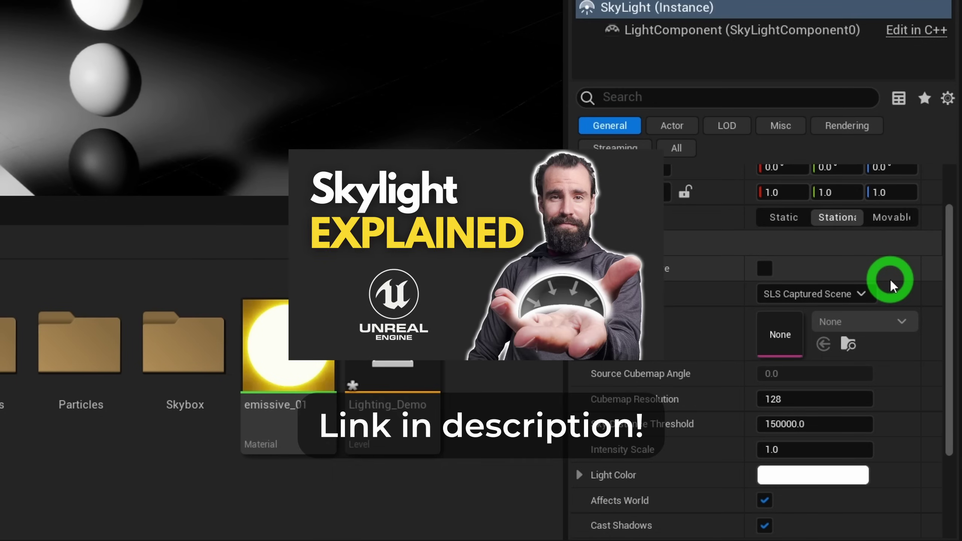
click(833, 293)
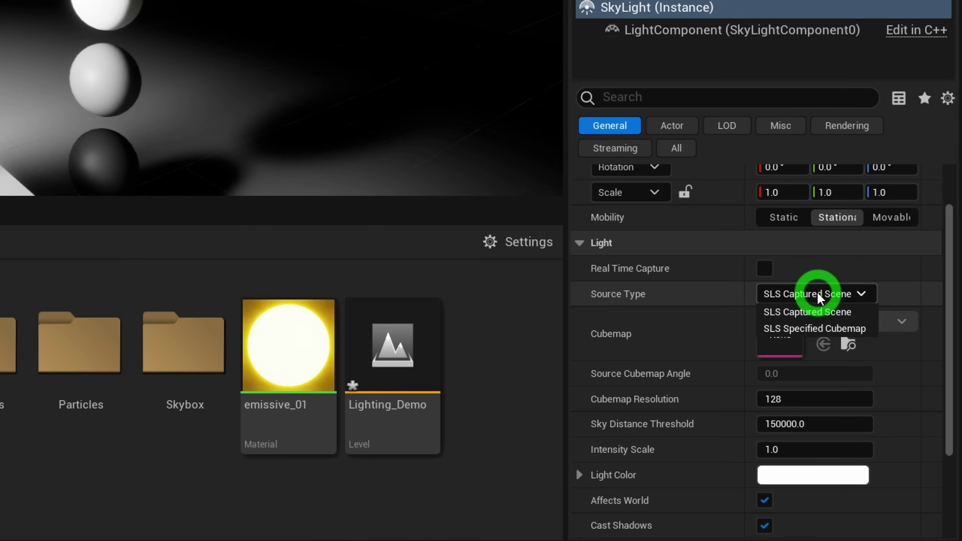
click(792, 332)
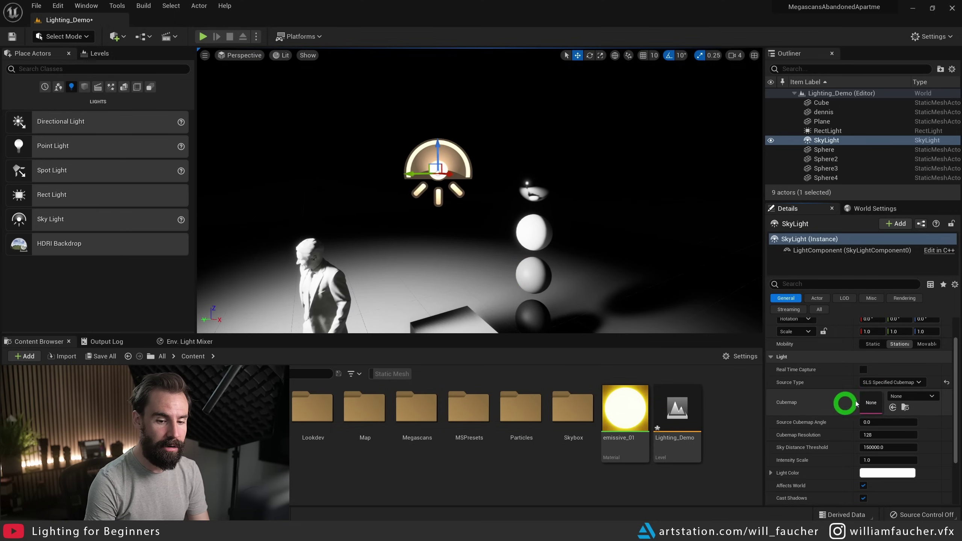
Step: Look through the cubemaps available for the sky light and switch to Poly Haven to browse its HDRI library
click(919, 396)
scroll(886, 288, down, 4)
scroll(885, 298, down, 2)
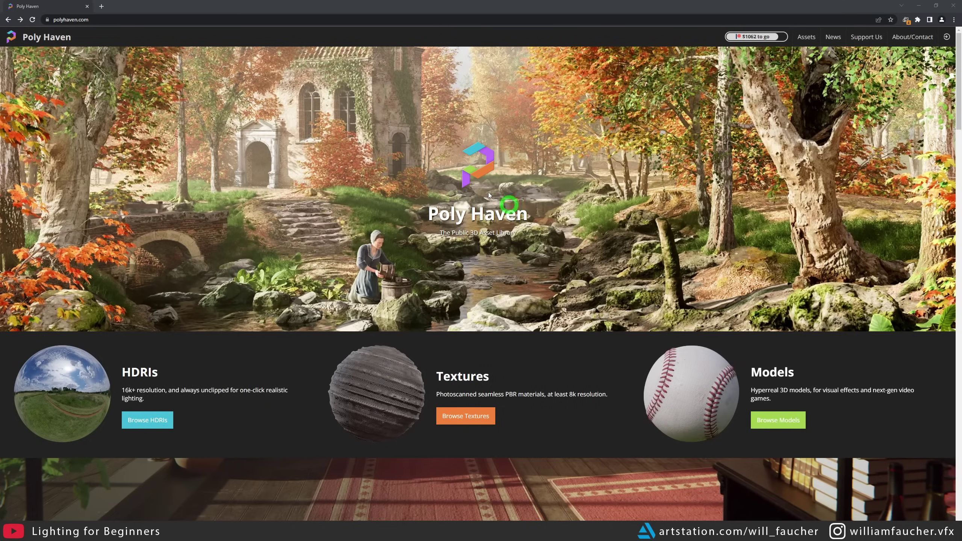
click(148, 419)
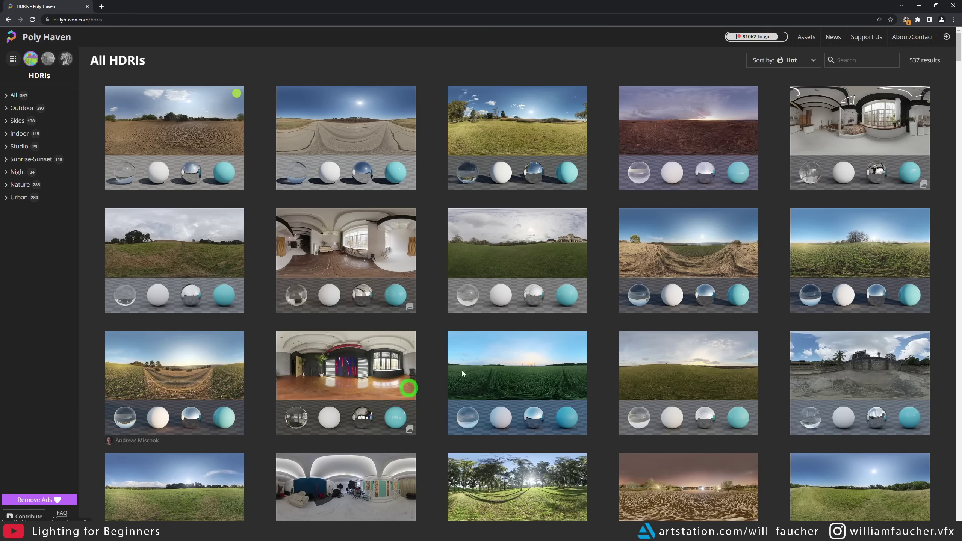
middle_click(945, 127)
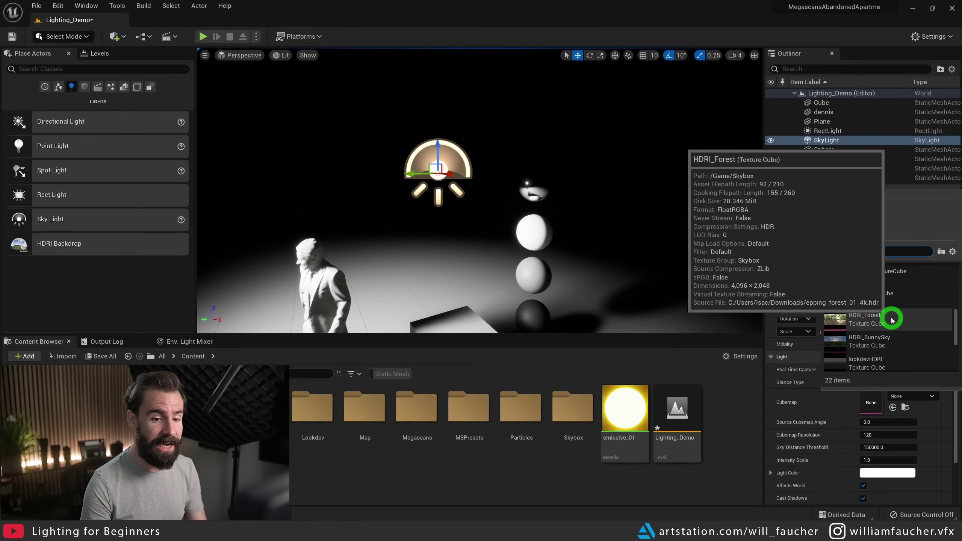
Step: Set the sky light's cubemap to HDRI_Forest and view its reflection on the chrome sphere
click(892, 320)
drag(474, 211, 428, 272)
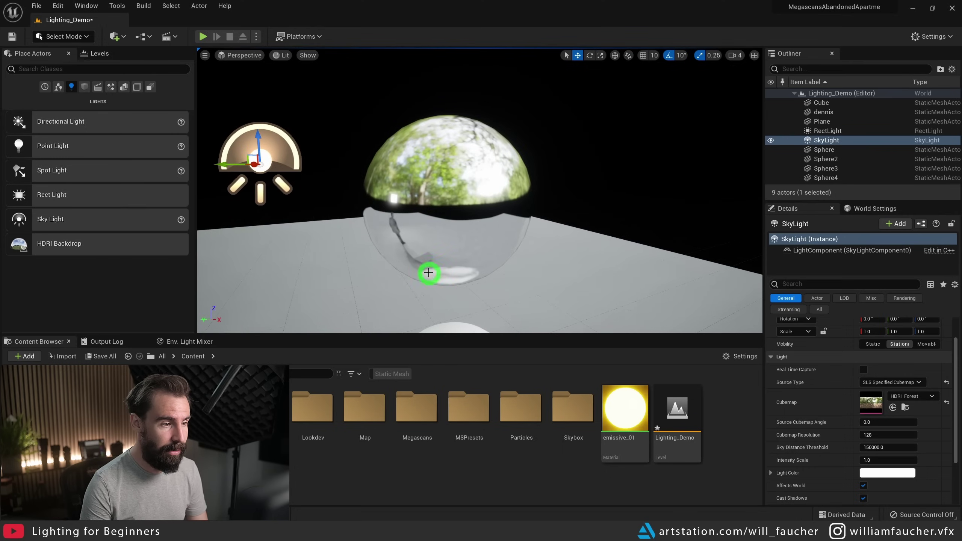
drag(548, 185, 397, 204)
mouse_move(485, 118)
right_down()
mouse_move(413, 177)
mouse_move(410, 164)
mouse_move(425, 172)
mouse_move(422, 161)
mouse_move(371, 215)
mouse_move(424, 191)
mouse_move(502, 219)
right_up()
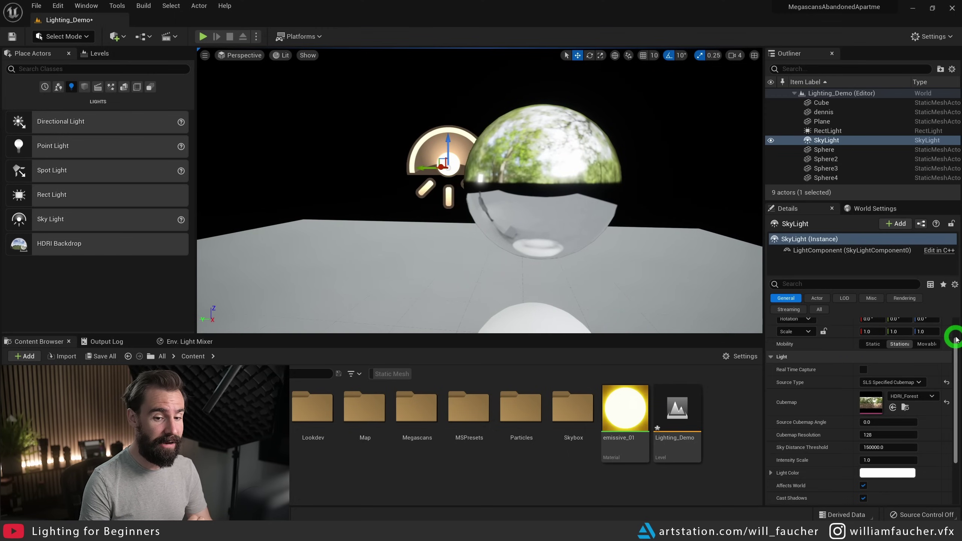
Step: Disable Lower Hemisphere Is Solid Color in the sky light's advanced settings
drag(956, 340, 955, 409)
click(771, 488)
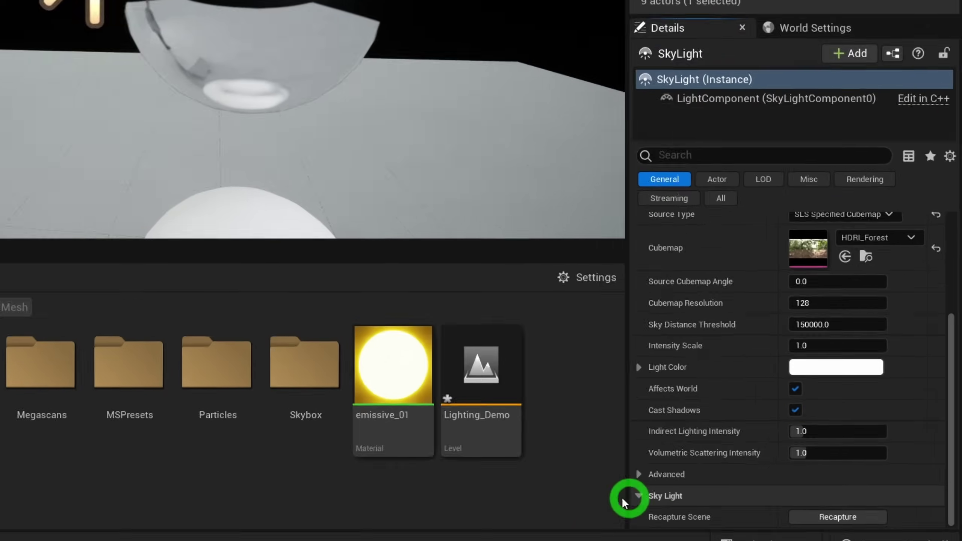
click(663, 474)
scroll(718, 411, down, 5)
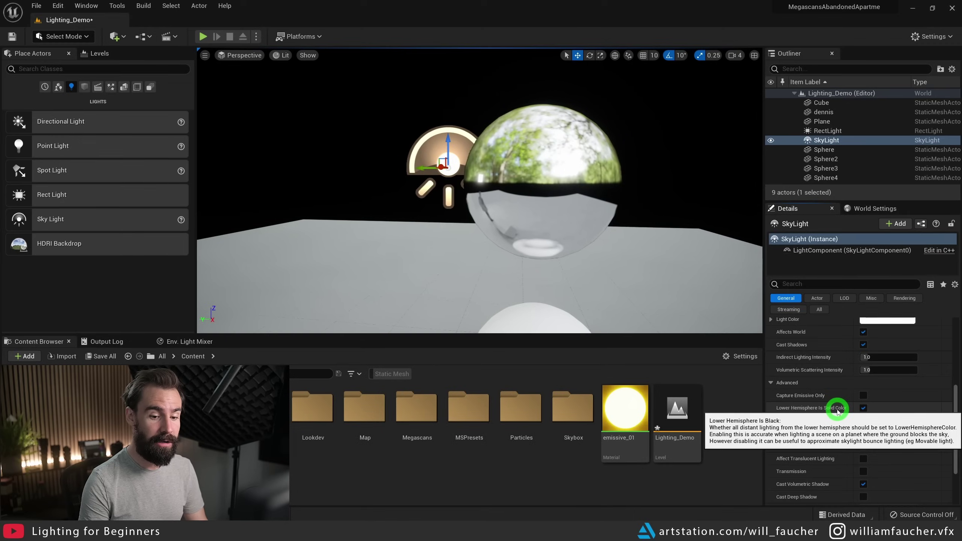
click(763, 347)
click(862, 409)
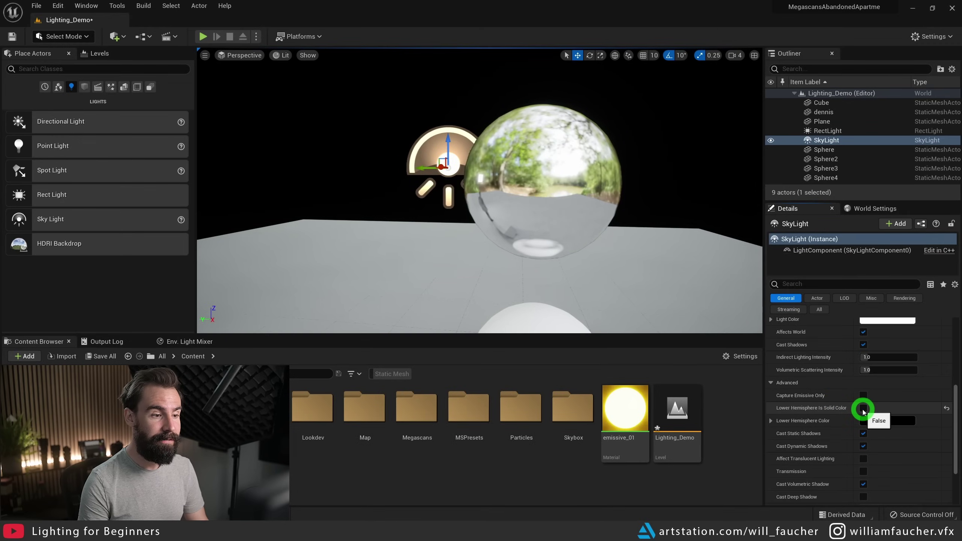
Step: Examine the sky-lit scene and the chrome sphere's full reflection from several angles
right_drag(495, 152, 504, 201)
key(d)
key(s)
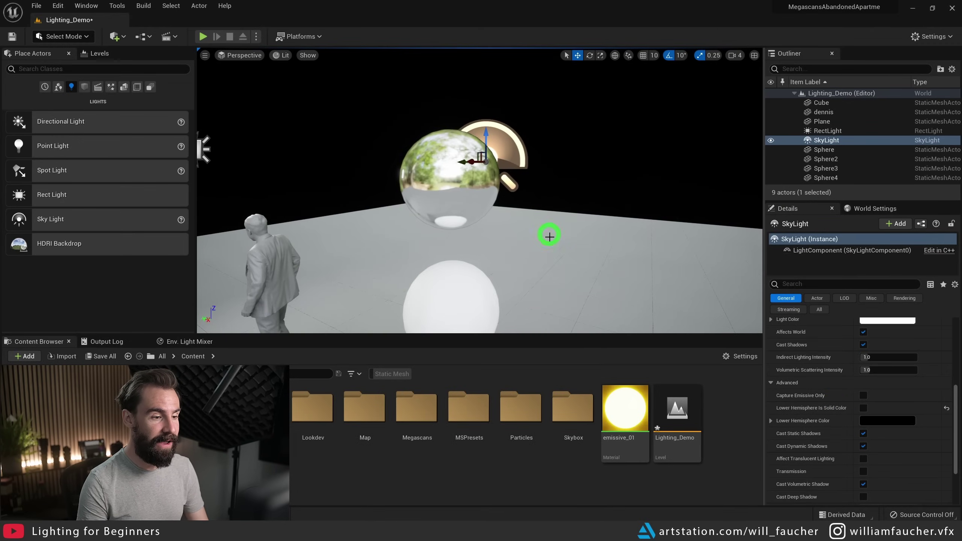
click(550, 242)
key(h)
right_drag(498, 228, 508, 150)
key(w)
key(a)
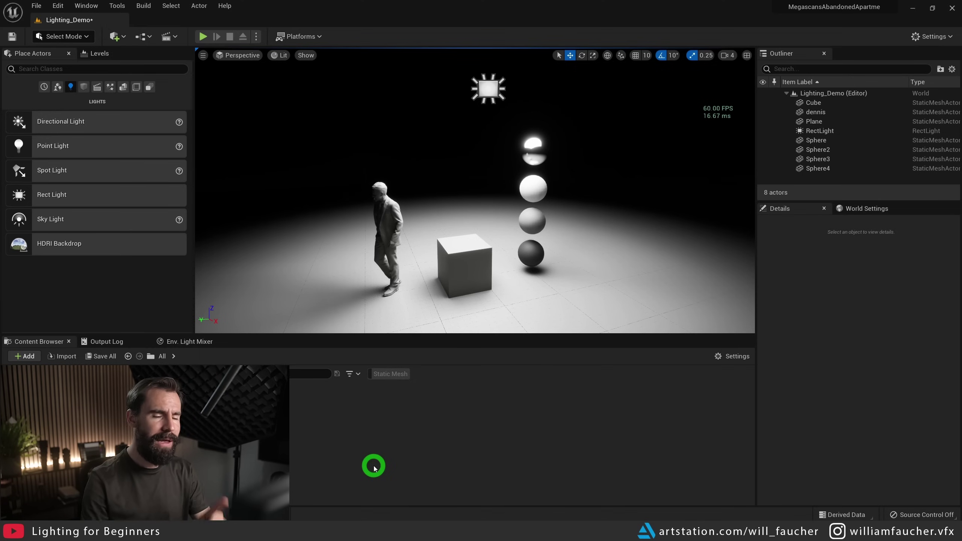
Step: Create a material named emissive_01 in the Content folder and open it for editing
right_click(680, 419)
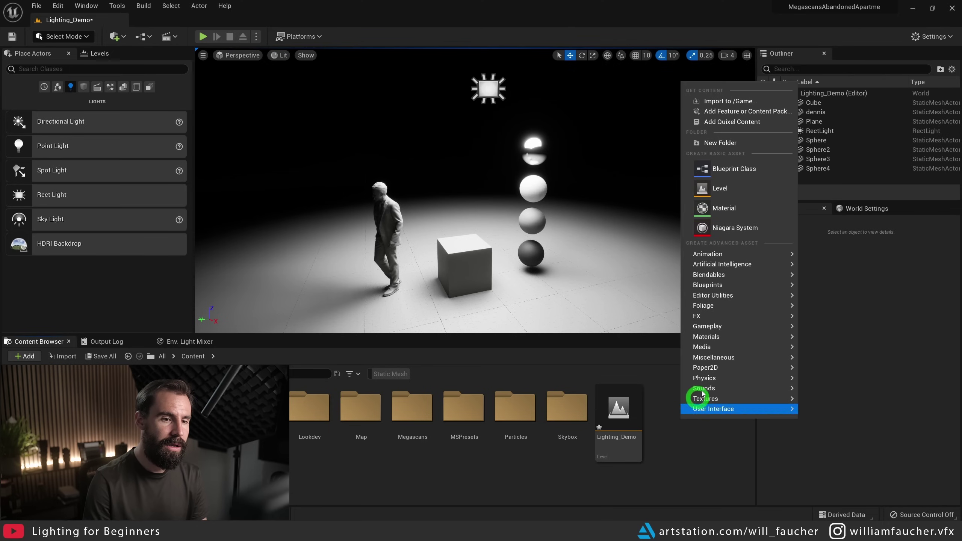
click(723, 209)
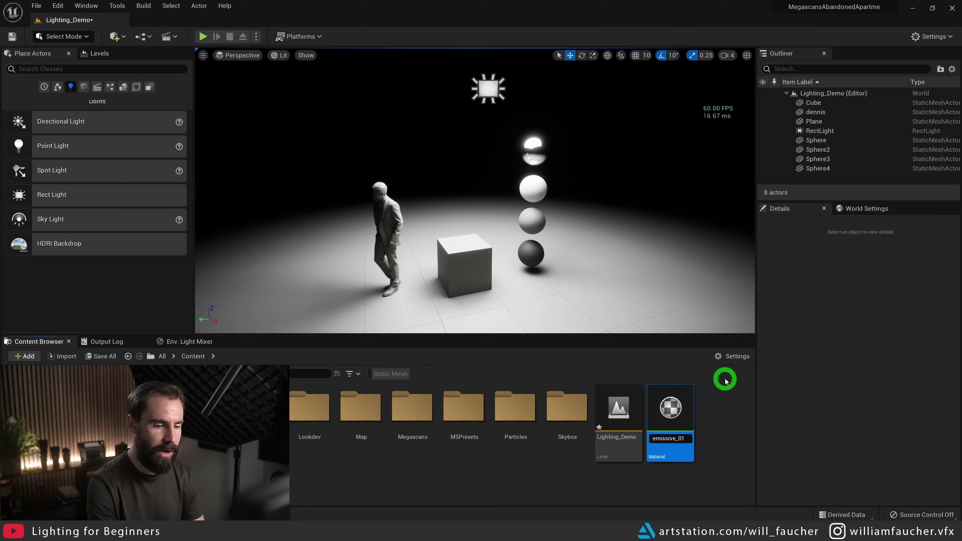
key(Return)
double_click(619, 405)
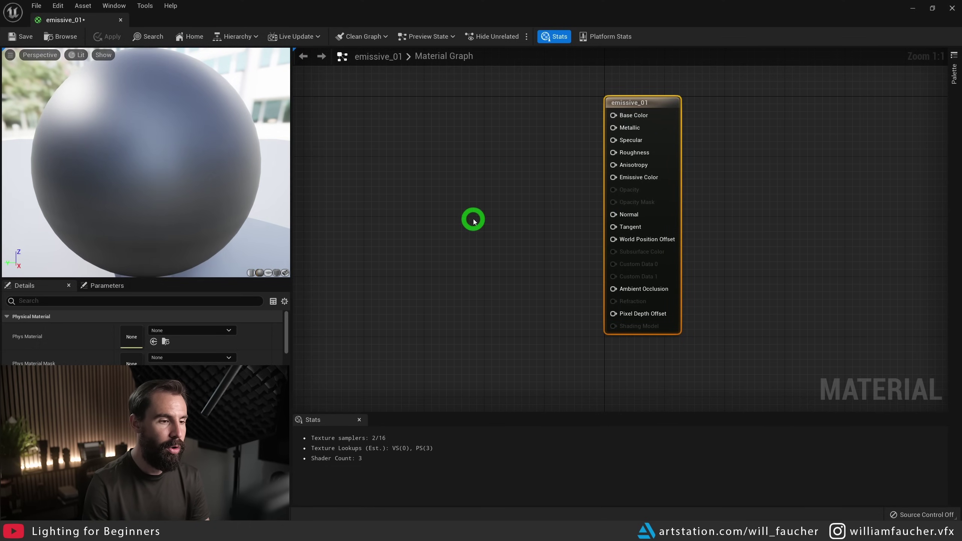
Step: Add a Constant, a Constant3Vector and a Multiply node to the emissive_01 material graph
click(464, 195)
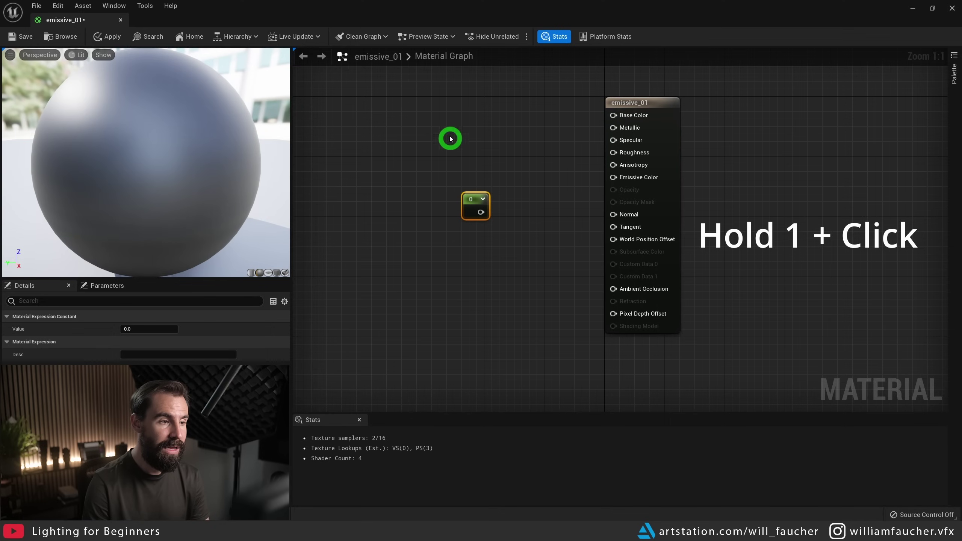
click(444, 111)
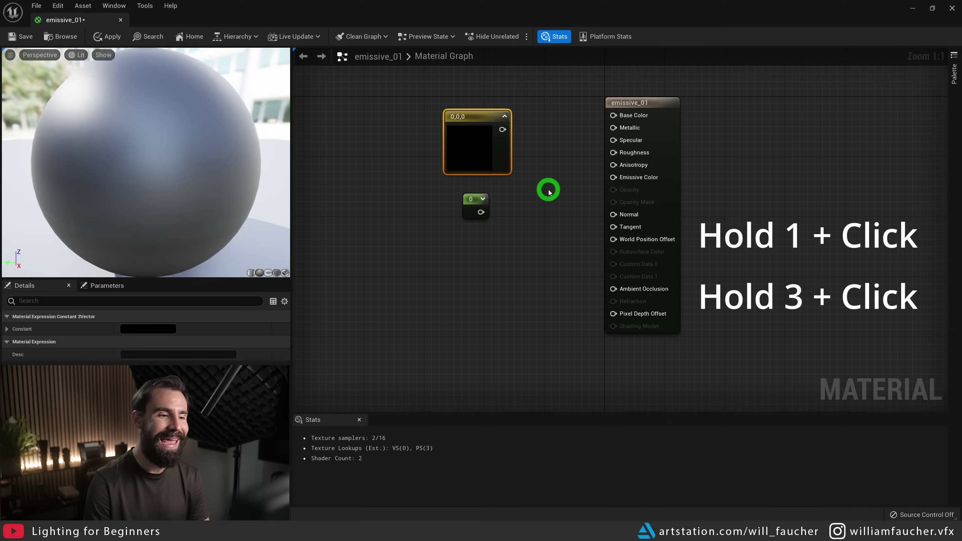
click(541, 180)
drag(474, 203, 464, 217)
Step: Convert both constants to parameters, naming the vector LightColor and the scalar LightIntensity
drag(503, 276, 420, 82)
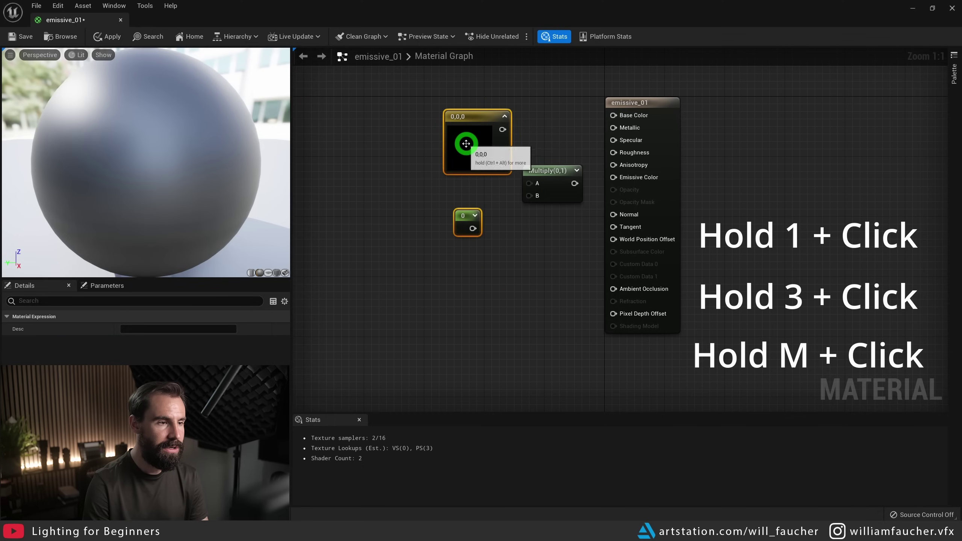
right_click(466, 146)
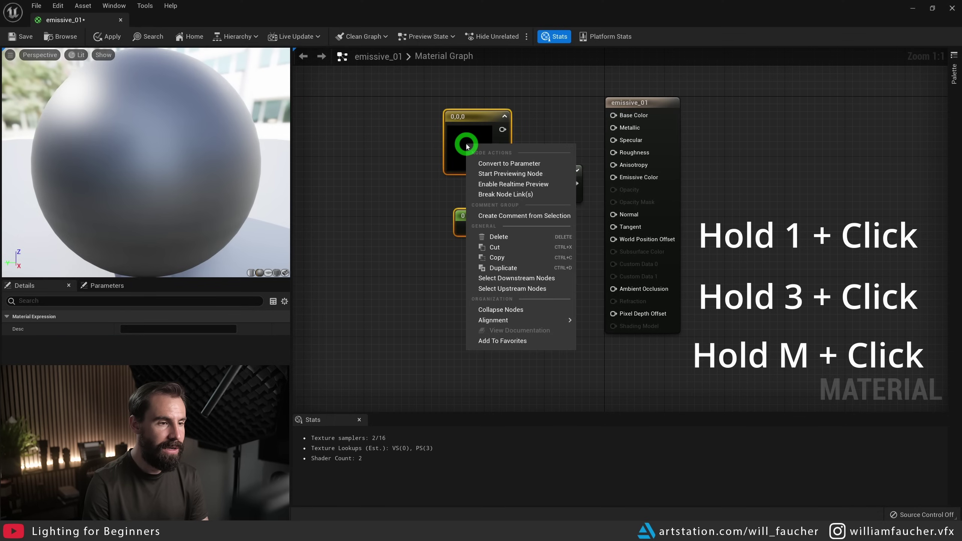
click(503, 164)
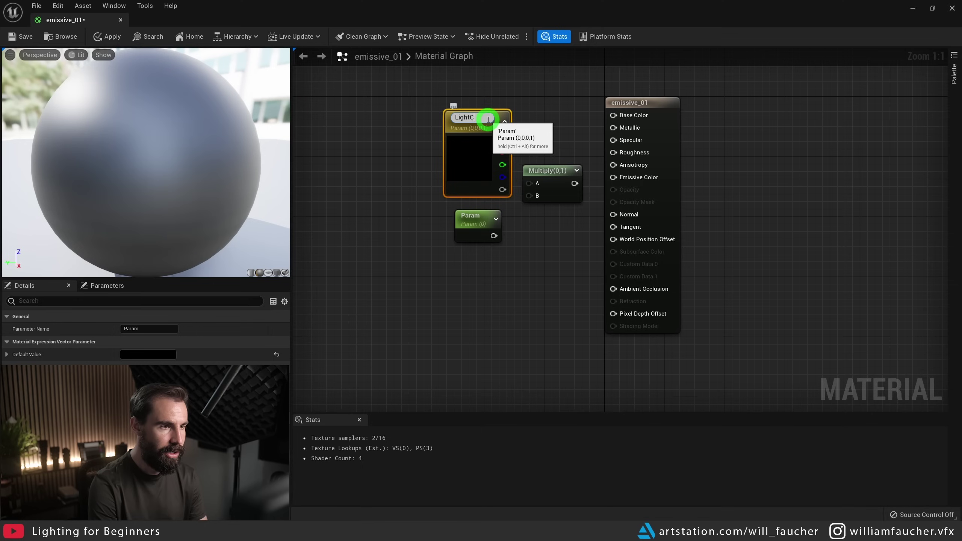
key(Return)
click(476, 217)
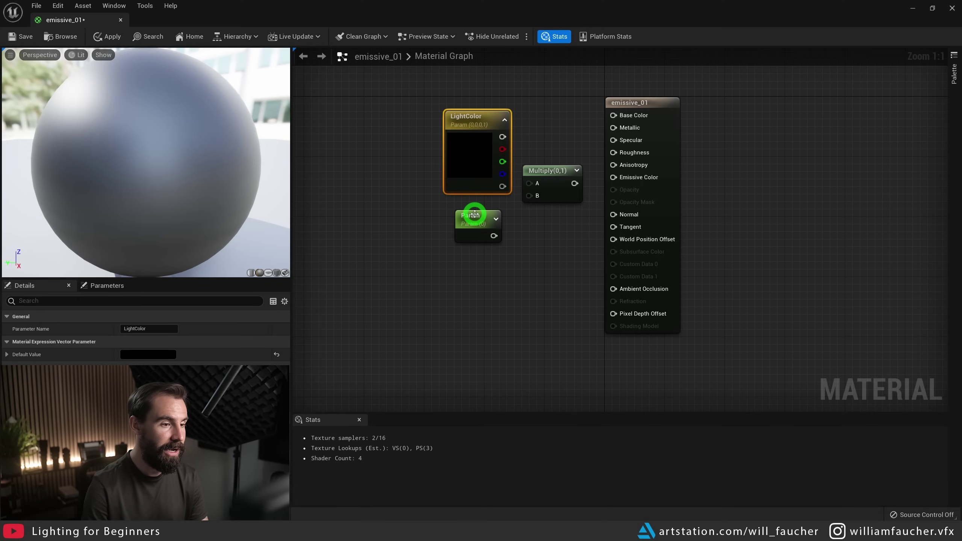
click(136, 329)
drag(142, 330, 104, 327)
text(LightIntensity)
key(Return)
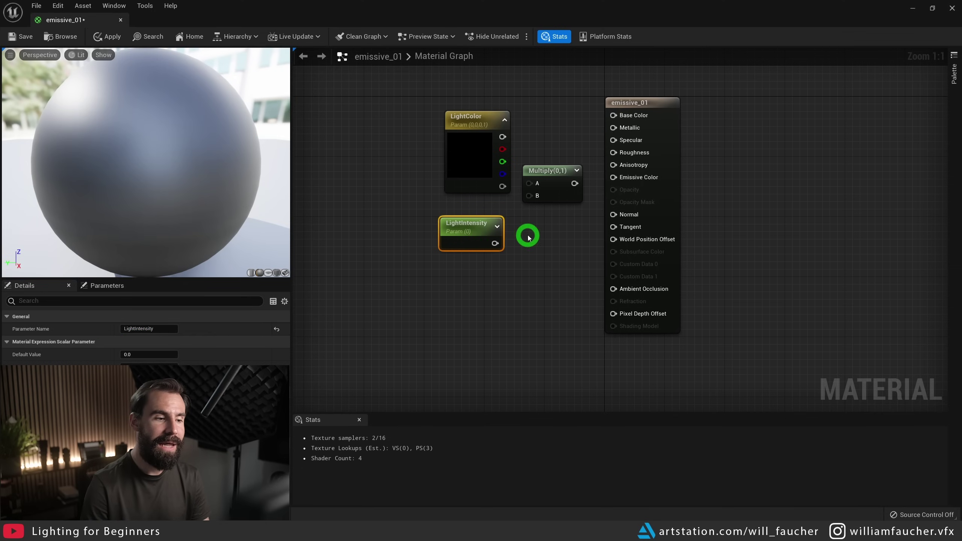
Step: Connect LightColor and LightIntensity to the Multiply node's A and B inputs, and its output to Emissive Color
drag(496, 243, 530, 196)
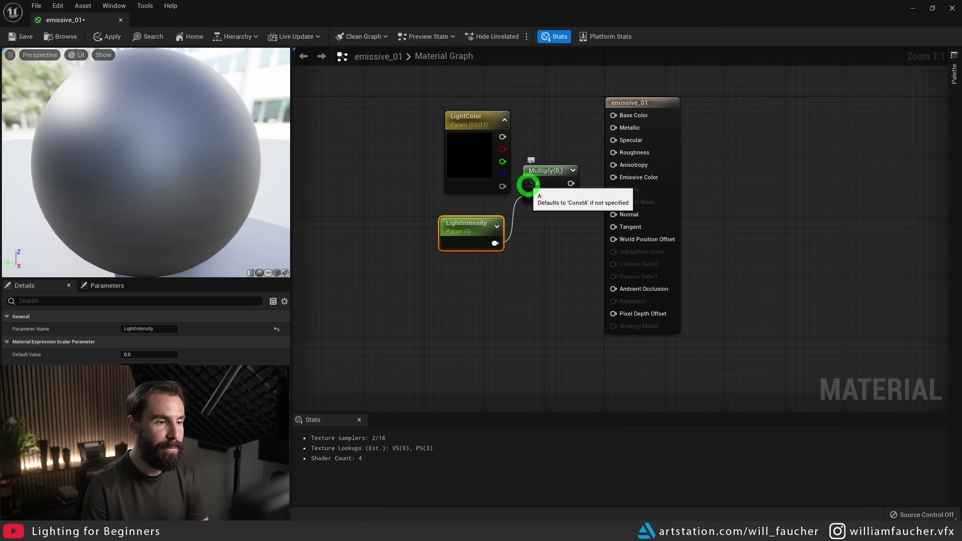
drag(502, 136, 613, 177)
right_drag(510, 270, 564, 299)
Step: Set LightIntensity's default value to 100 and LightColor's to a saturated yellow-orange of about (1, 0.476, 0)
click(549, 261)
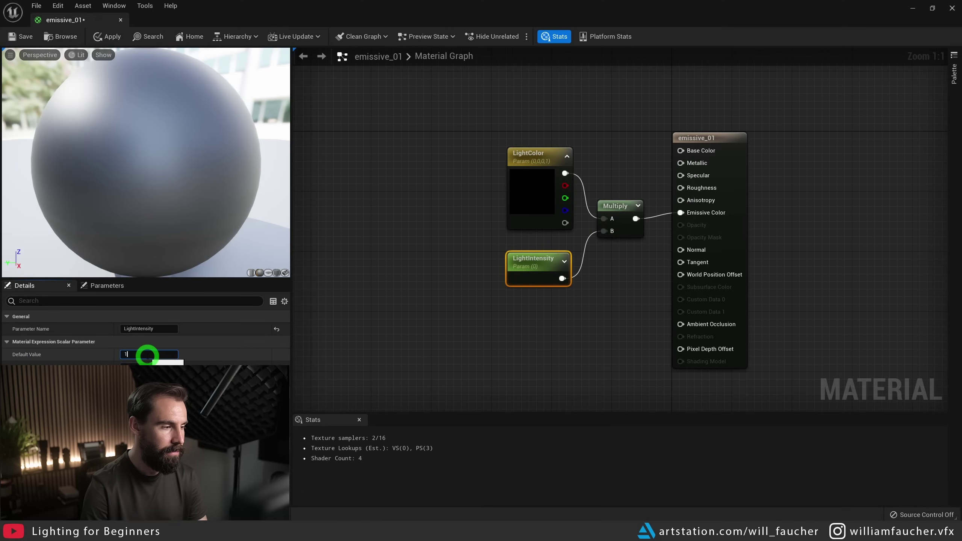
key(Return)
click(532, 197)
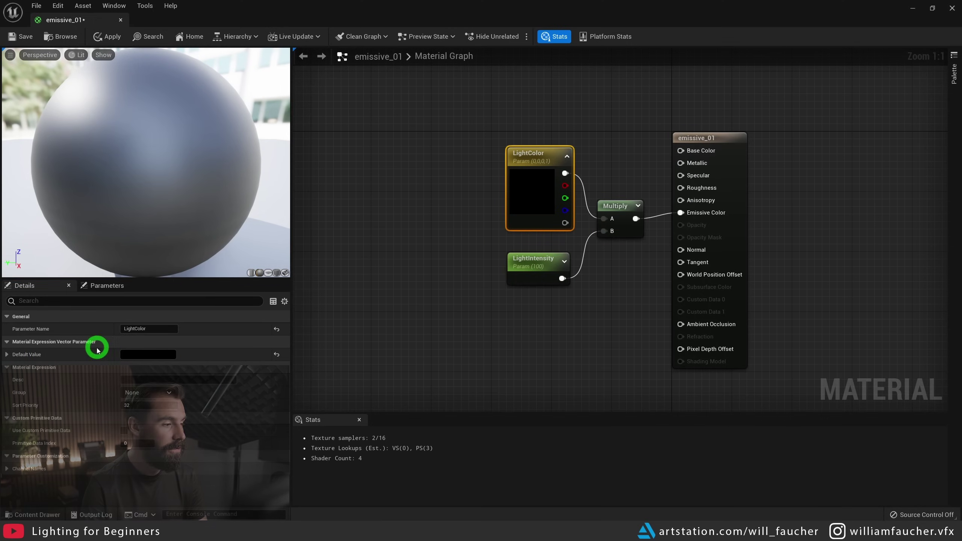
click(159, 357)
click(261, 361)
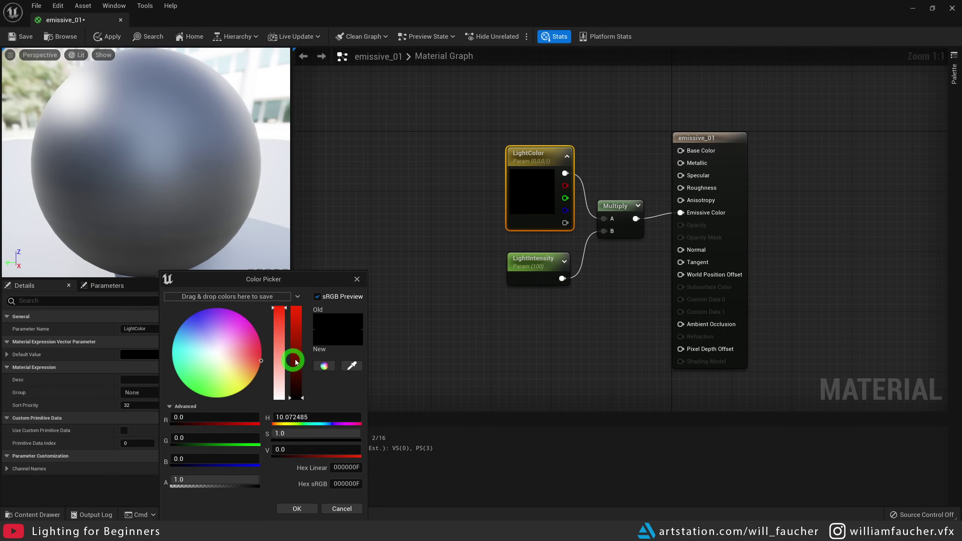
drag(296, 359, 297, 276)
drag(260, 362, 263, 381)
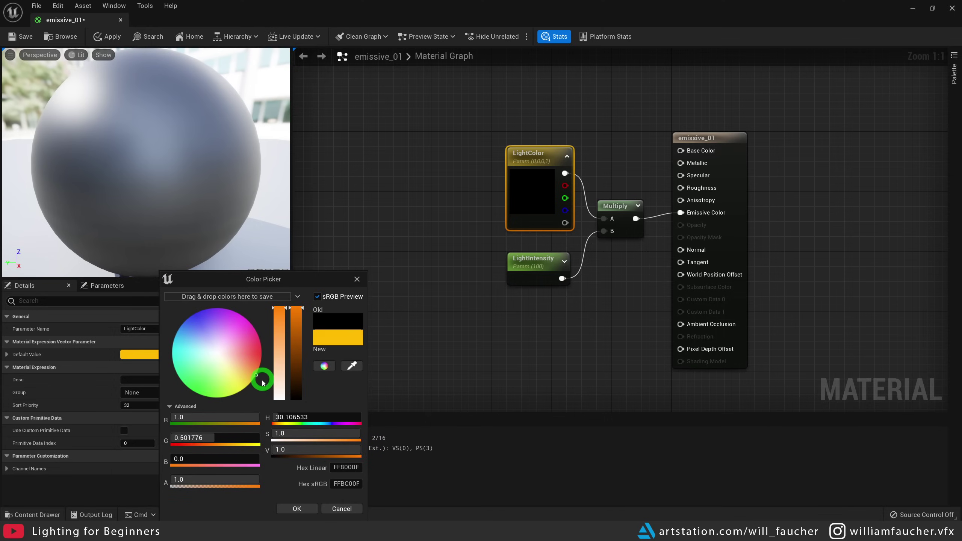
click(296, 509)
Step: Save the emissive_01 material and shrink its editor window to uncover the level
right_drag(526, 378, 436, 382)
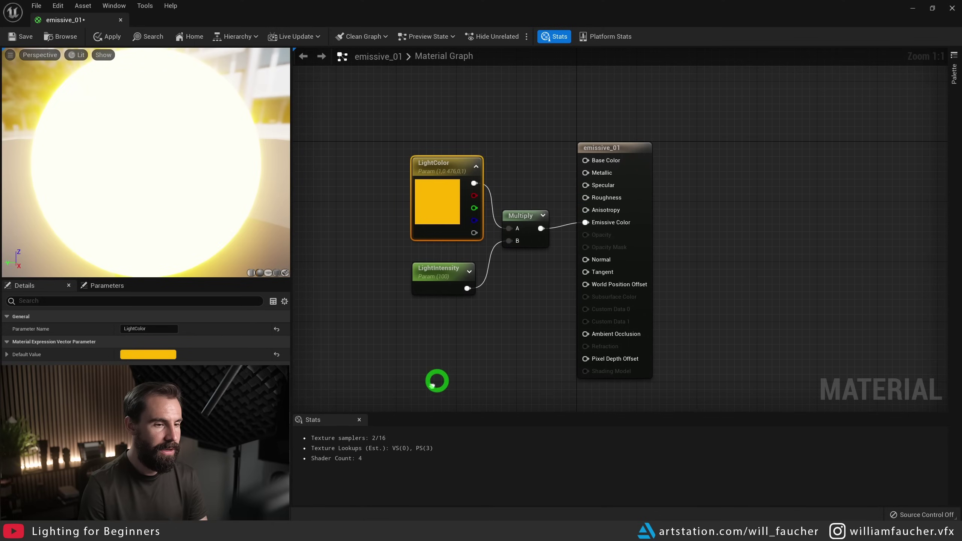
click(26, 37)
double_click(578, 11)
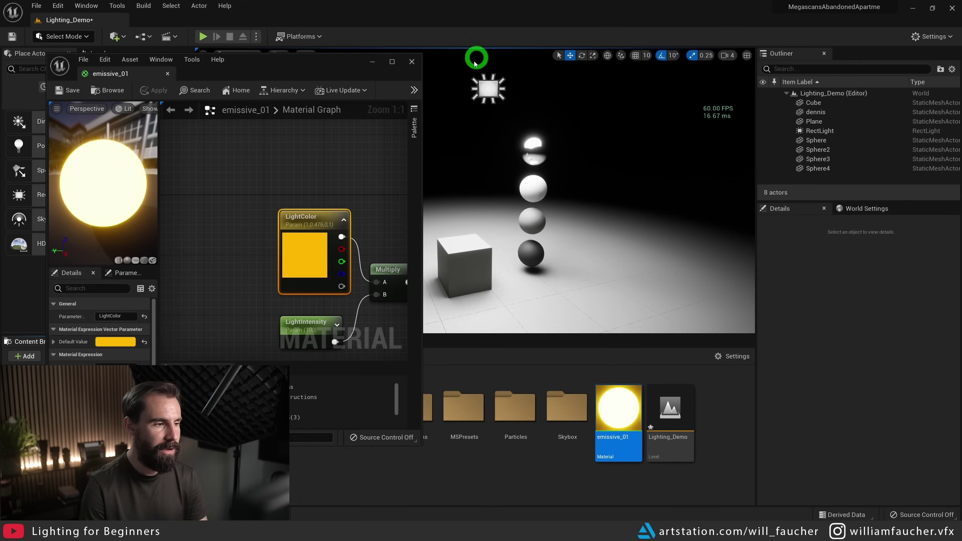
Step: Apply emissive_01 to the white sphere just below the chrome sphere and hide the rect light
right_drag(492, 160, 491, 160)
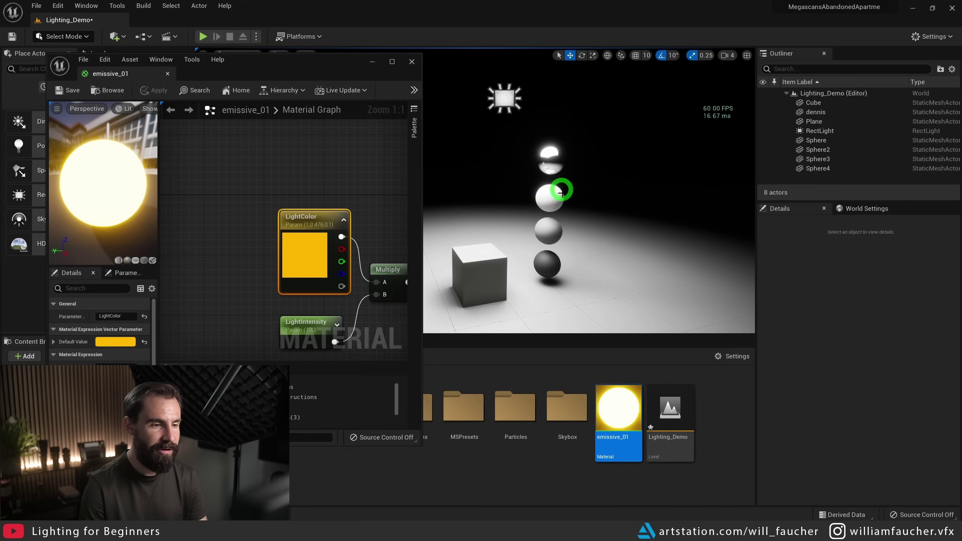
drag(618, 408, 548, 194)
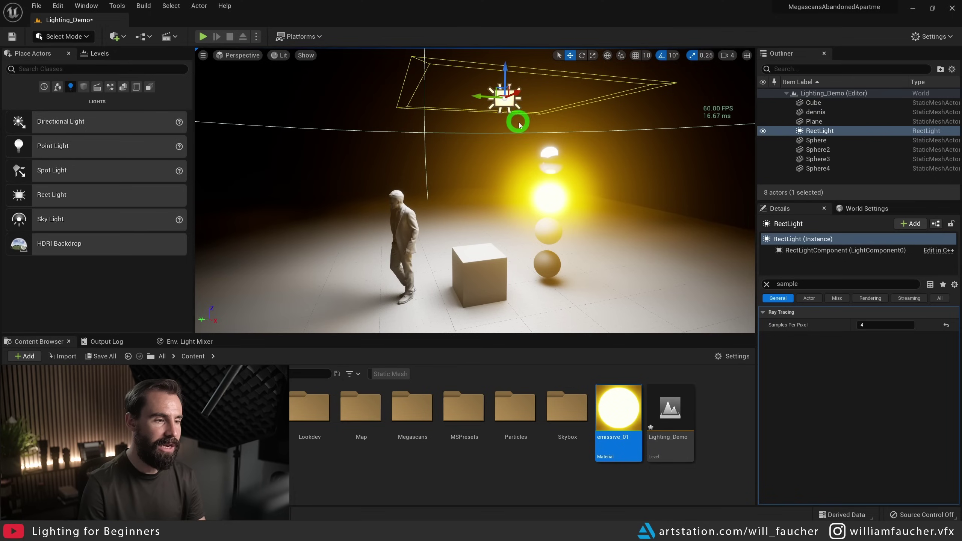
key(h)
Step: Move the glowing sphere around the figure and cube to preview its lighting, and undo the move
click(546, 193)
alt+drag(601, 195, 327, 166)
drag(433, 177, 282, 183)
key(ctrl+z)
key(Escape)
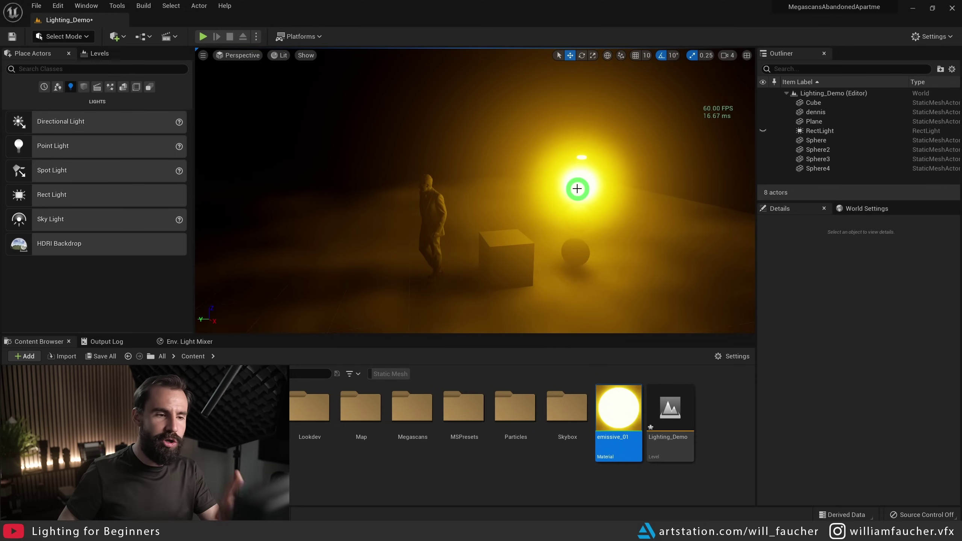
right_drag(568, 189, 595, 176)
right_drag(538, 161, 445, 153)
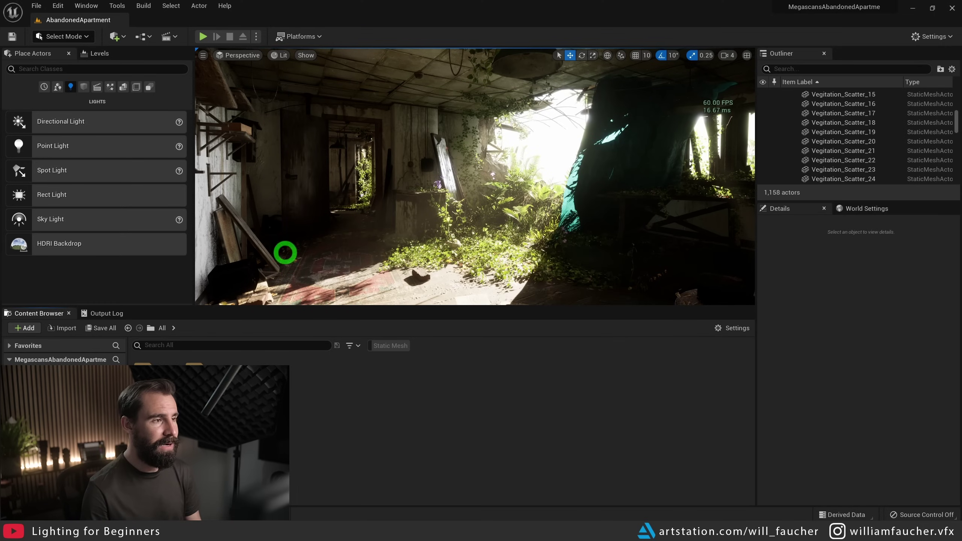
Step: Show the AbandonedApartment level in the Nanite Triangles visualization and inspect the triangle density around the room
click(281, 55)
click(344, 216)
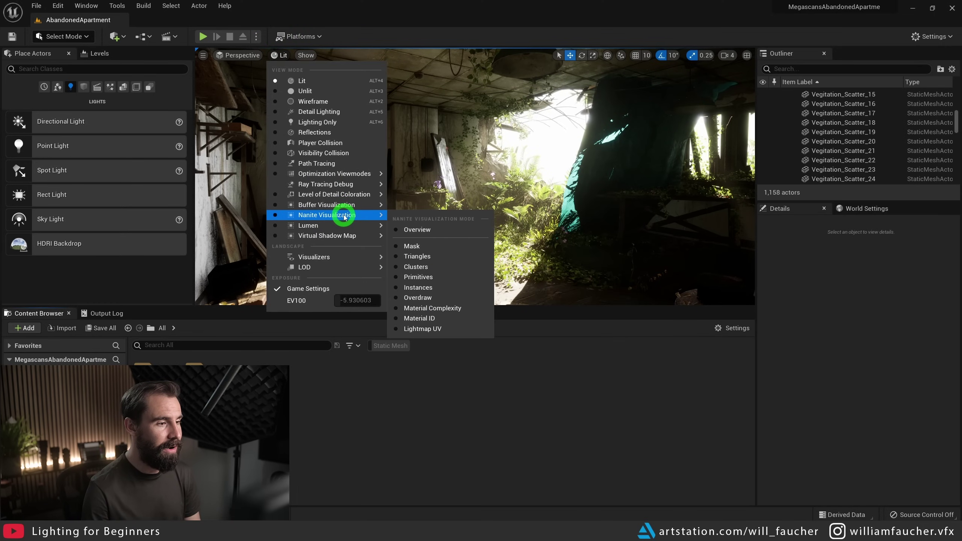
click(444, 259)
drag(444, 258, 544, 82)
right_drag(521, 178, 717, 294)
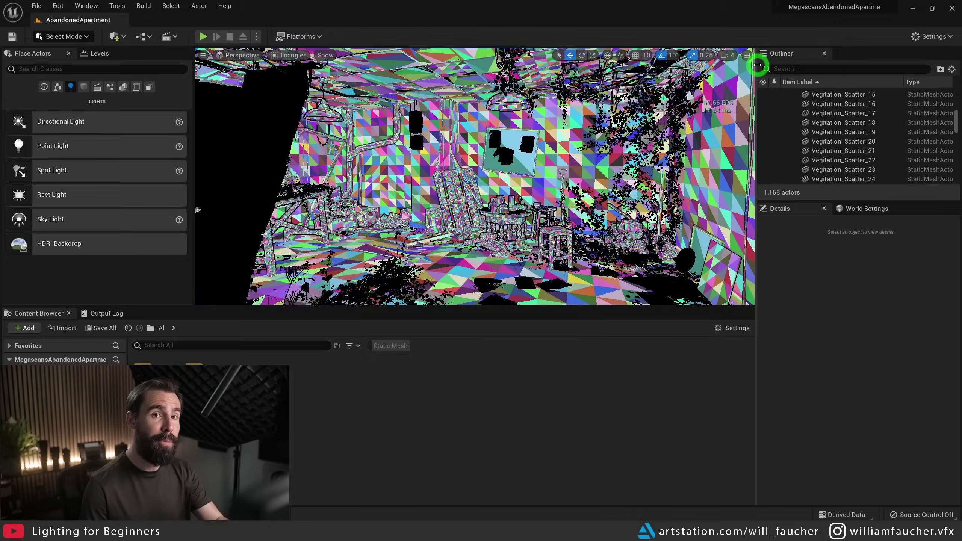
right_drag(593, 107, 587, 107)
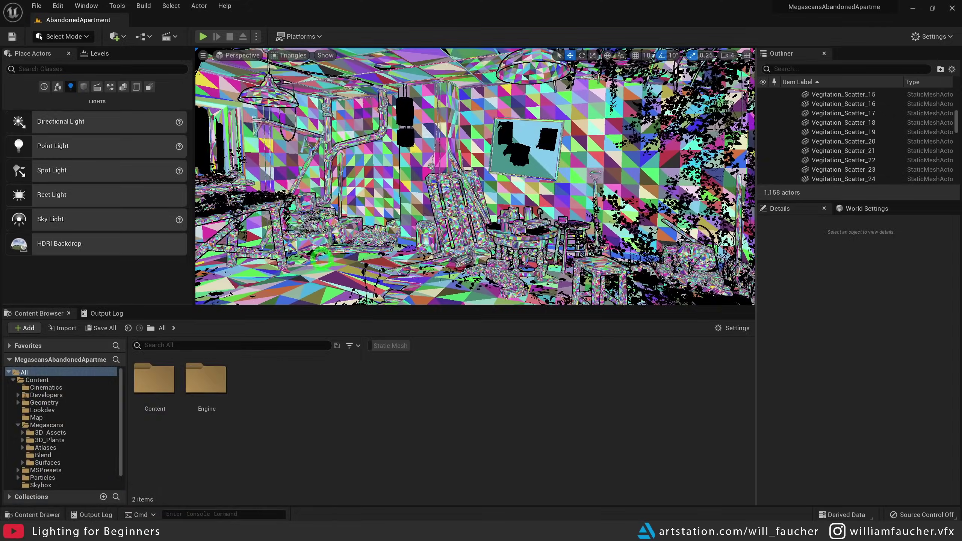
Step: Filter the Megascans 3D_Assets folder to static meshes, select SM_BricksRubble through the jerry can mesh, and bring up their asset actions
click(48, 433)
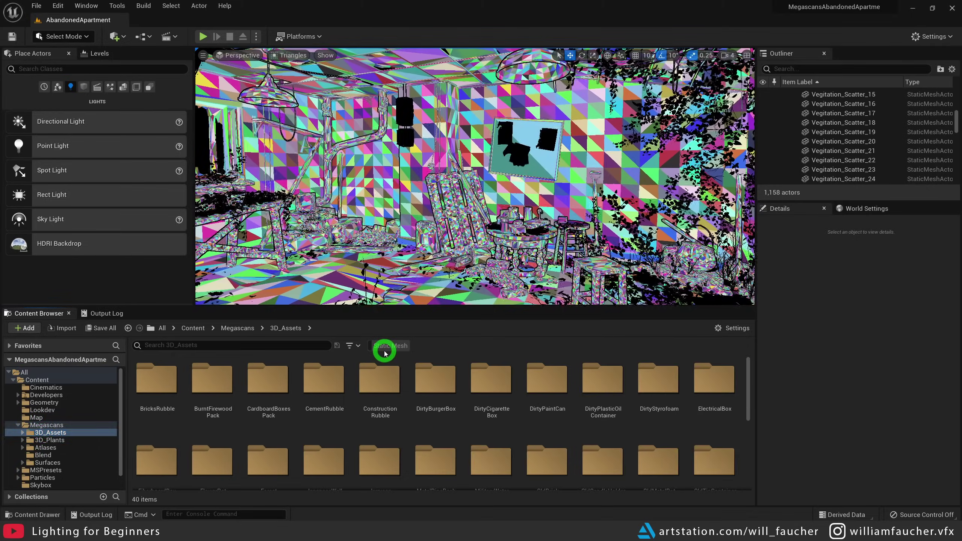
click(386, 346)
click(137, 379)
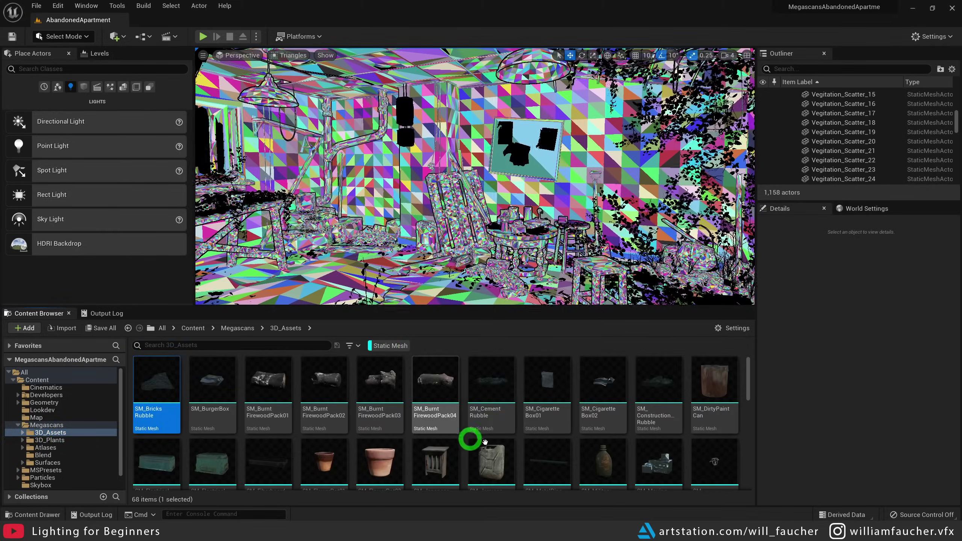
shift+click(494, 461)
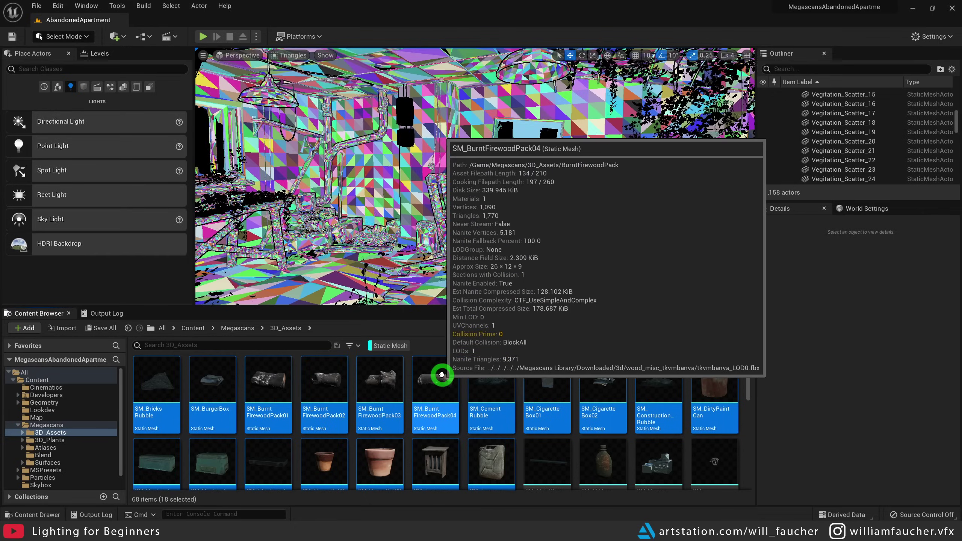
right_click(441, 374)
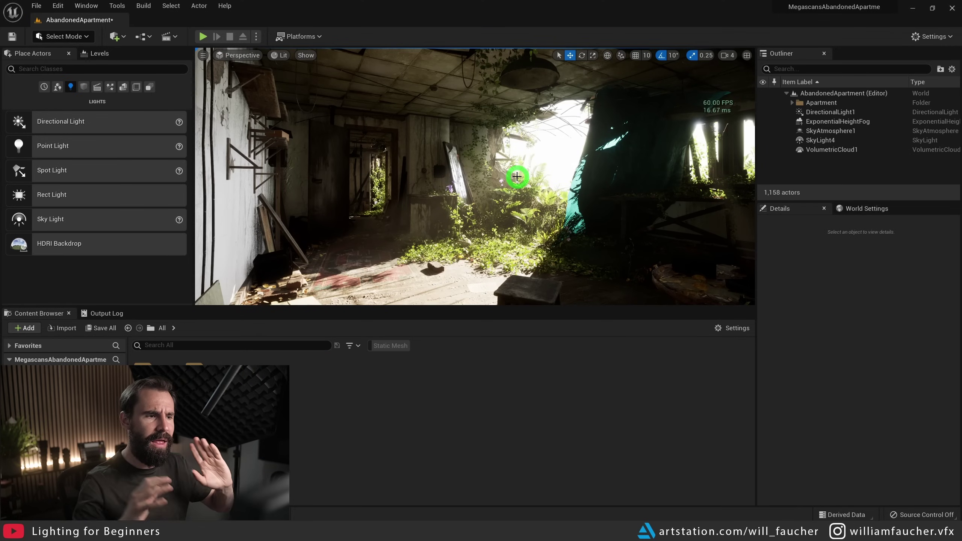
Step: Delete the directional light, height fog, sky atmosphere, sky light, volumetric cloud and the Skybox mesh from the level
click(830, 112)
shift+click(831, 121)
shift+click(828, 131)
shift+click(829, 140)
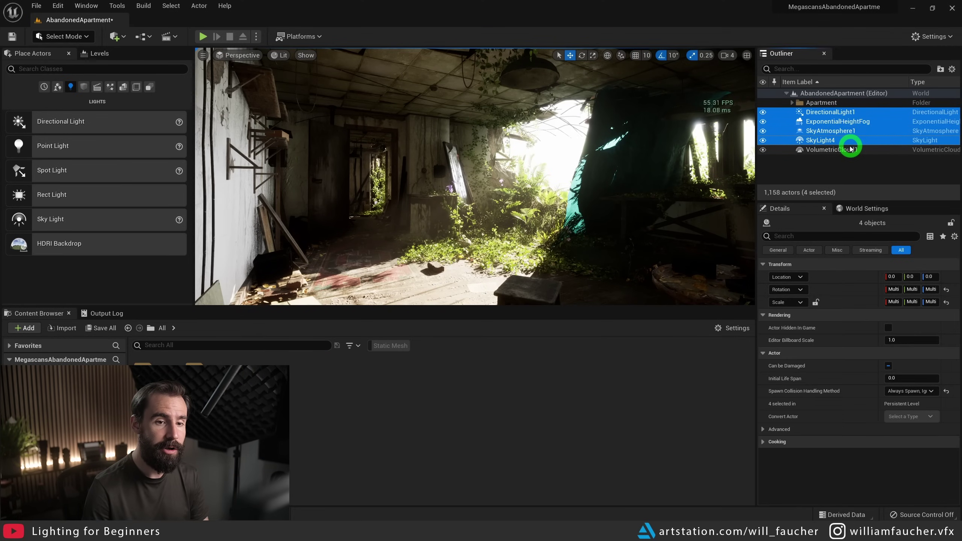
shift+click(840, 149)
drag(569, 172, 566, 172)
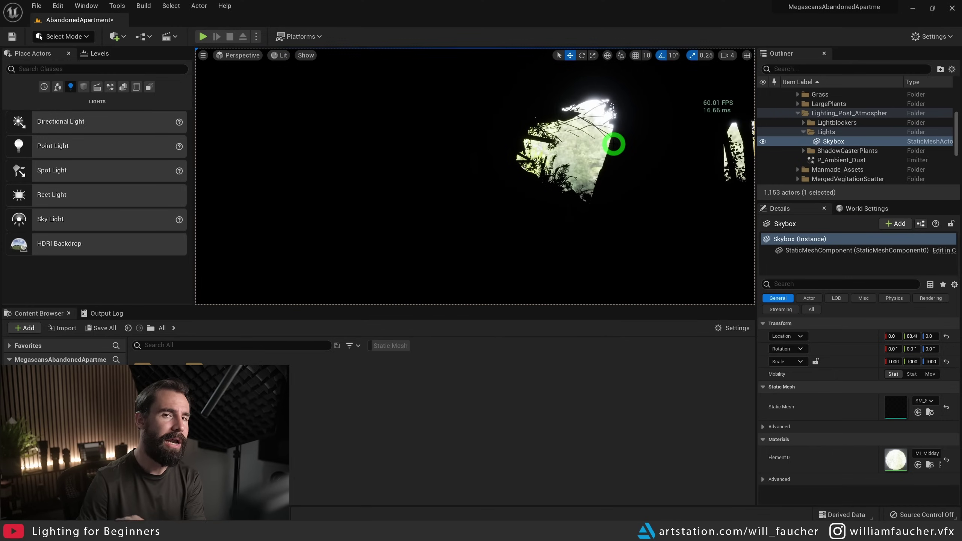
key(Delete)
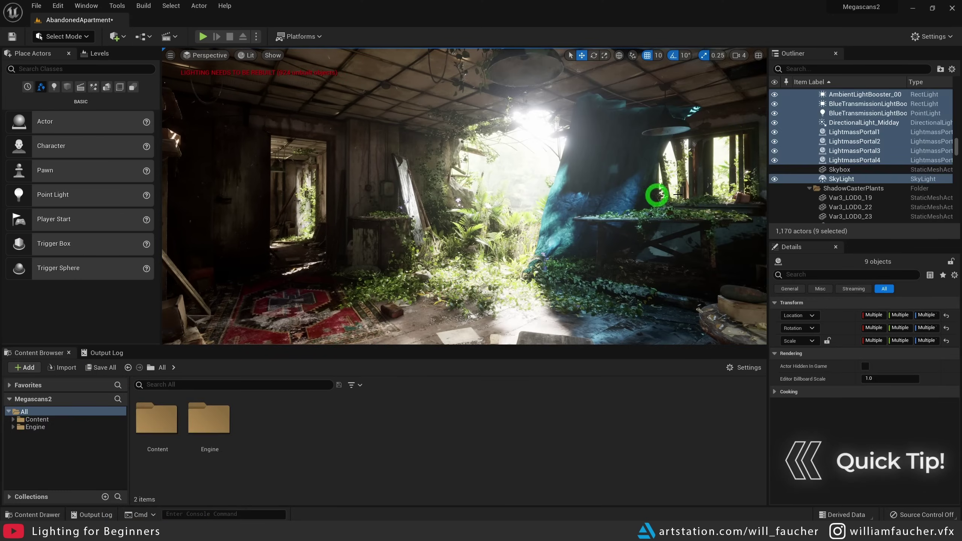
Step: Delete the nine selected lights and Lightmass portals in the Megascans2 project and check the baked lighting around the room
key(Delete)
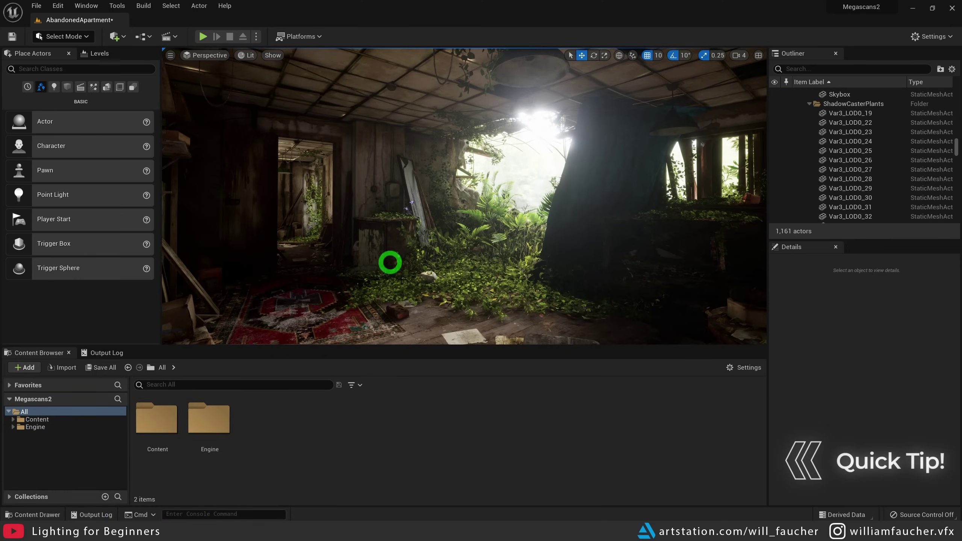
right_drag(530, 233, 390, 161)
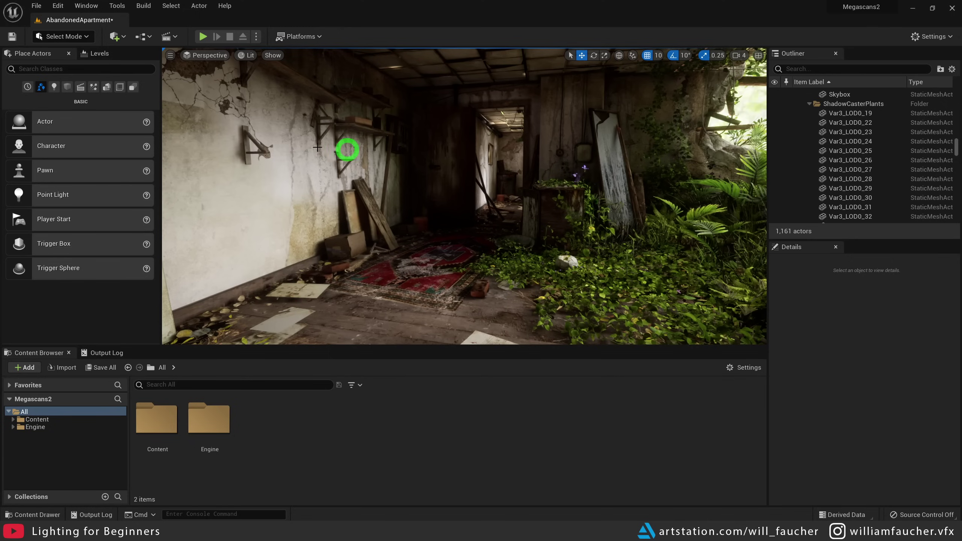
right_drag(382, 200, 419, 198)
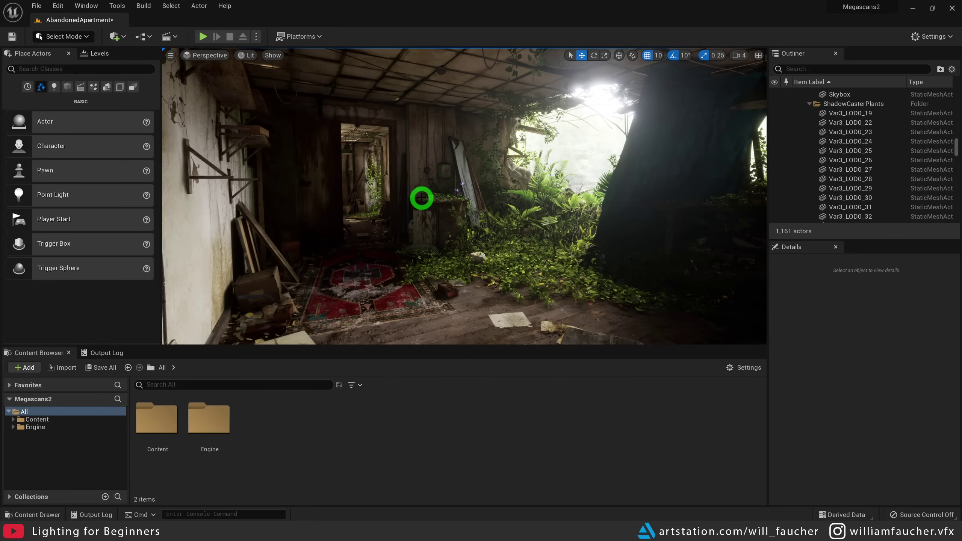
Step: Enable Force No Precomputed Lighting in the World Settings
click(924, 37)
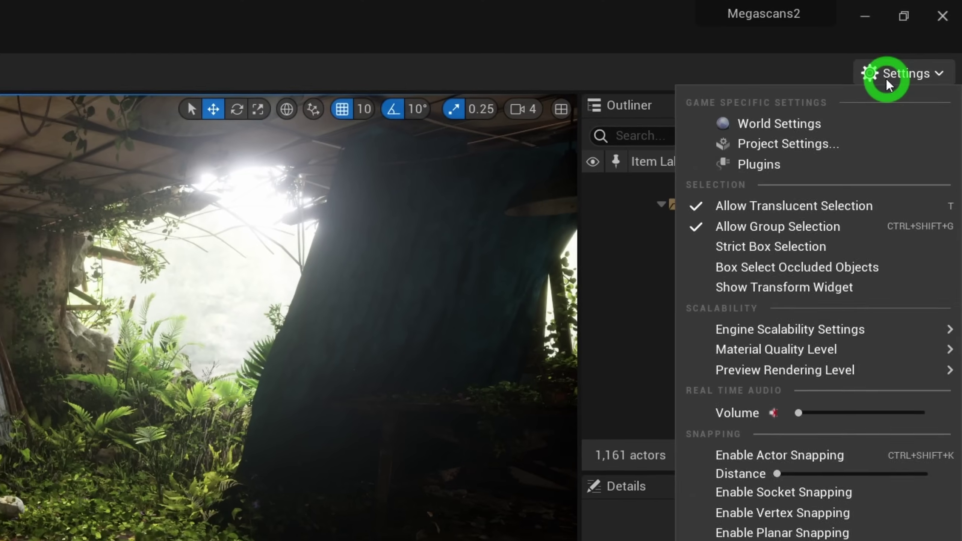
click(781, 124)
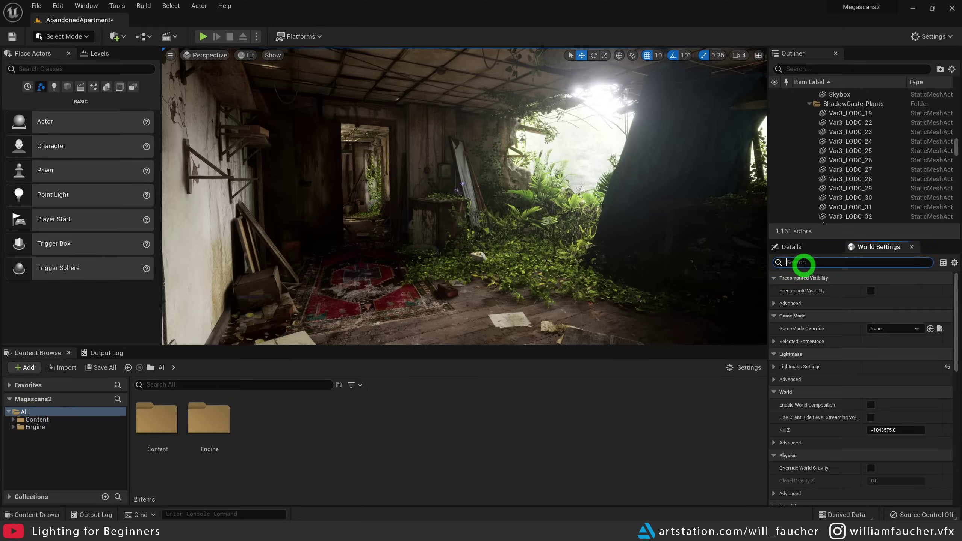
click(809, 262)
text(force)
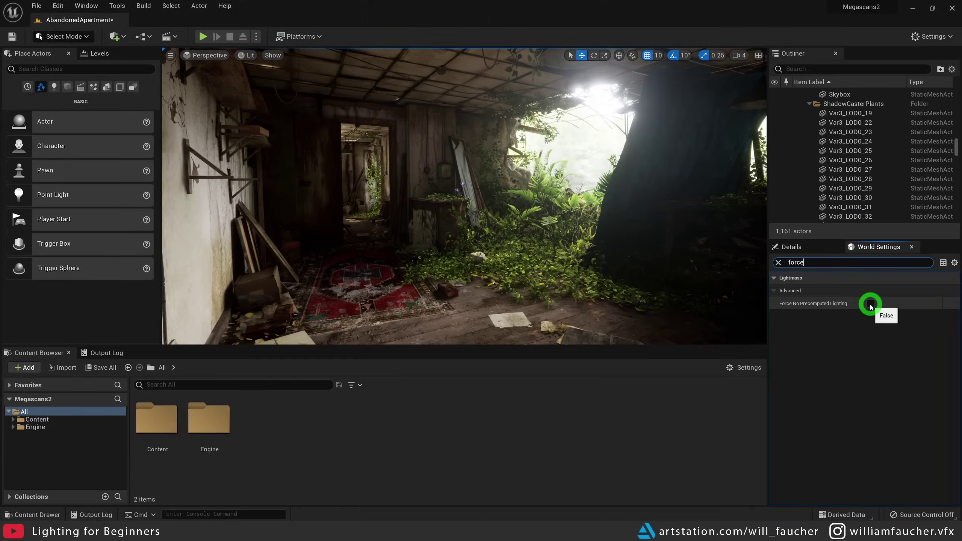
click(779, 268)
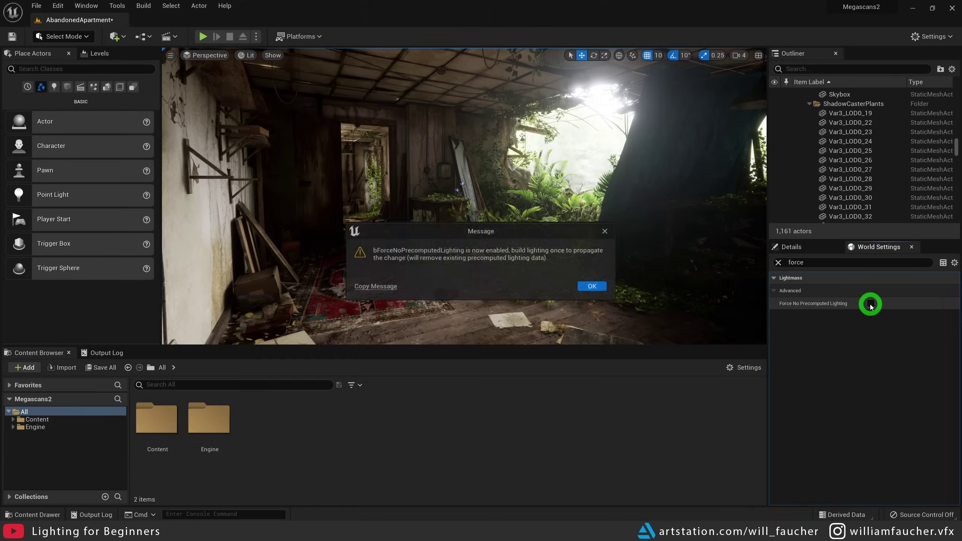
click(596, 287)
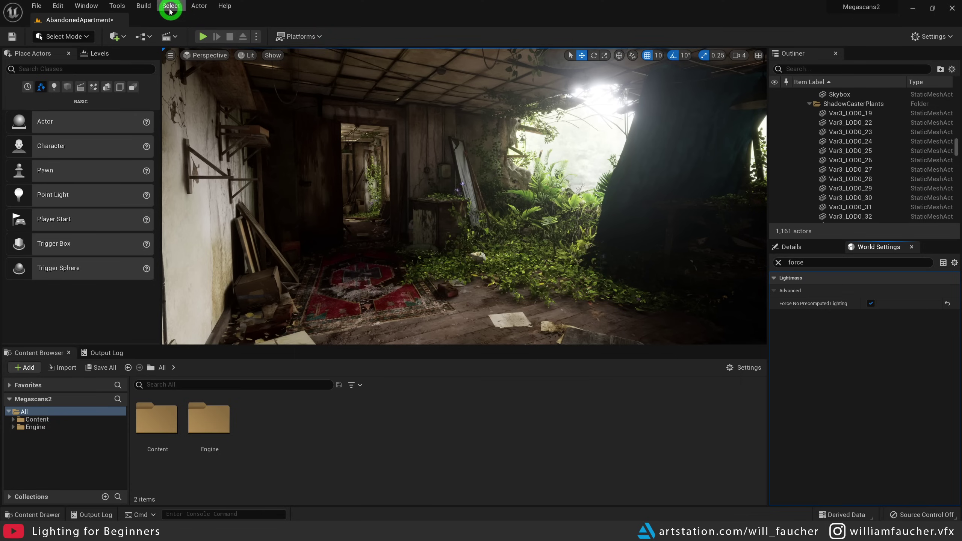
Step: Build the lighting only to clear the precomputed lighting data, and check the room
click(151, 9)
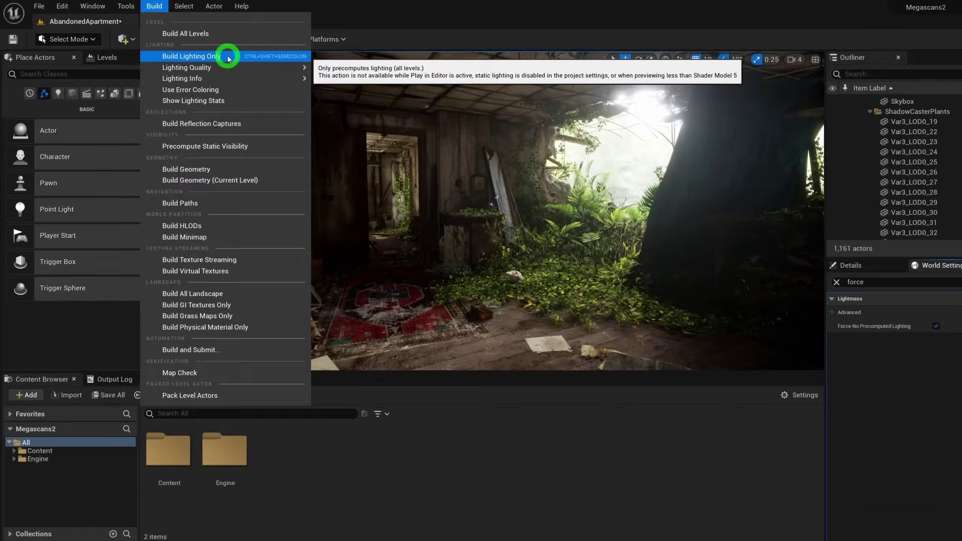
click(425, 106)
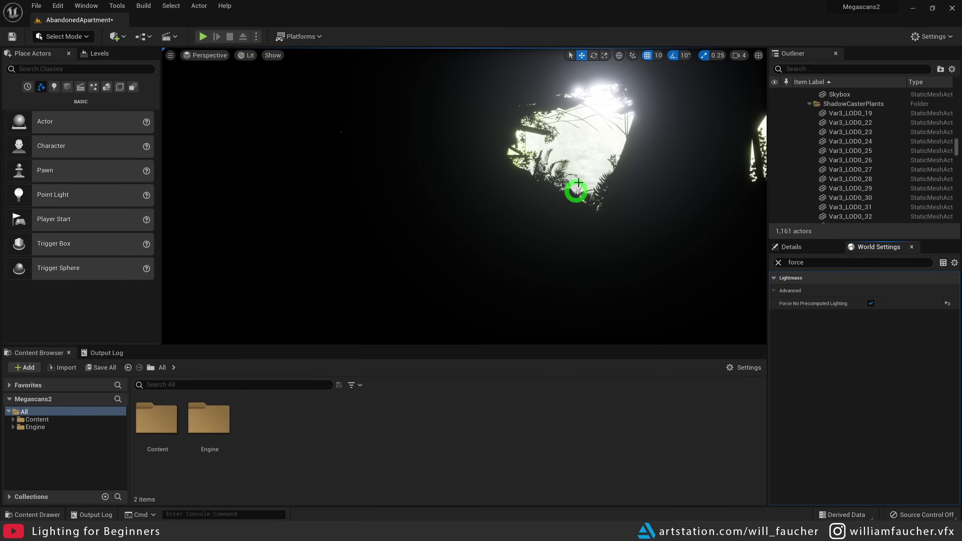
right_drag(592, 156, 592, 156)
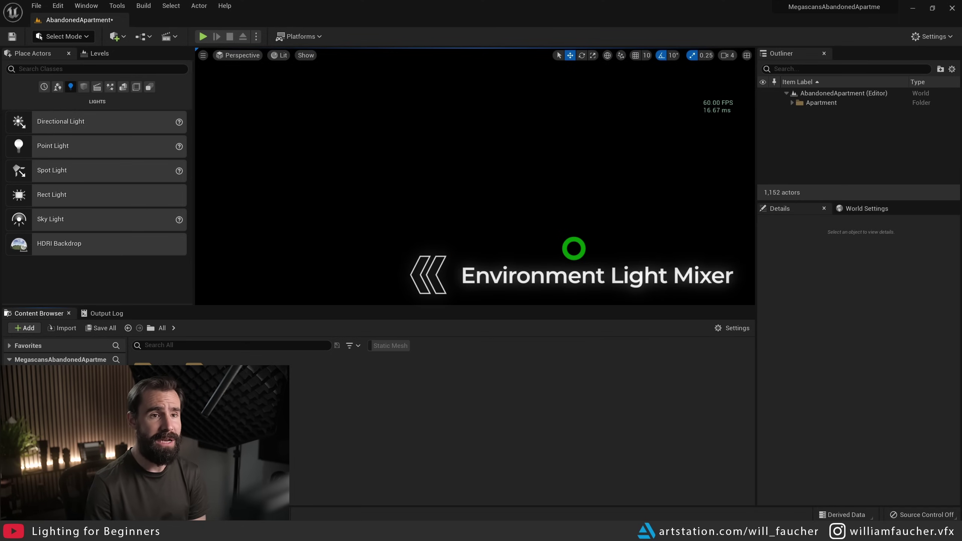
Step: Use the Env. Light Mixer to create a sky light, Atmospheric Light 0, a sky atmosphere, a volumetric cloud and height fog
click(86, 6)
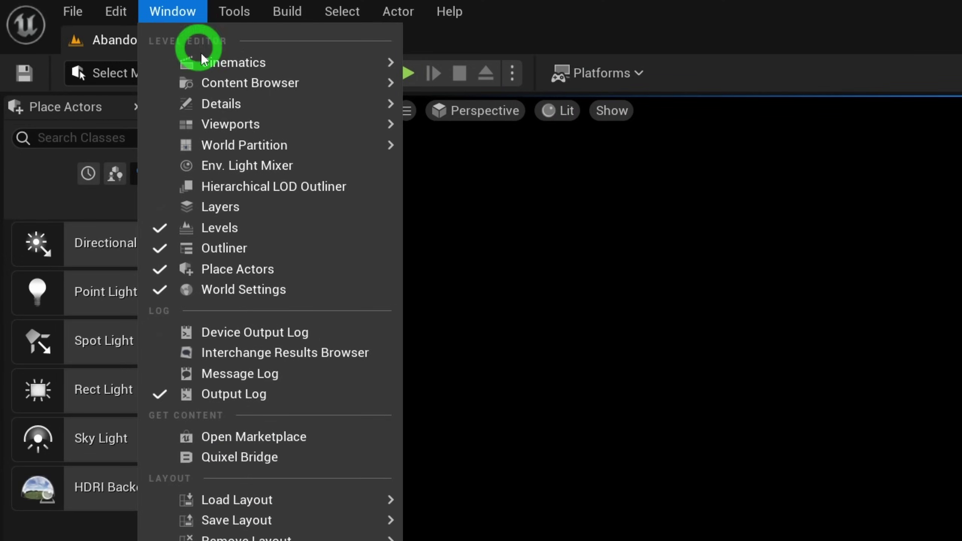
click(305, 174)
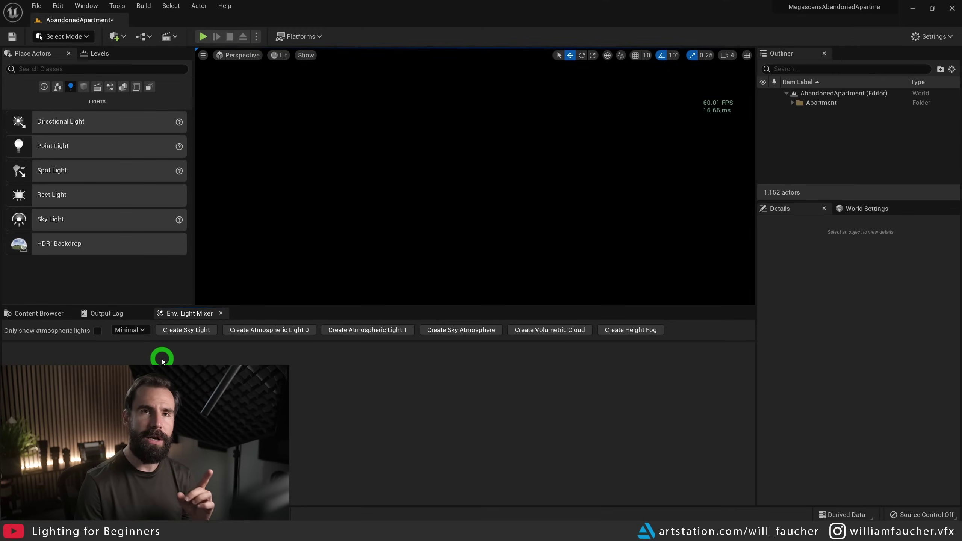
click(182, 330)
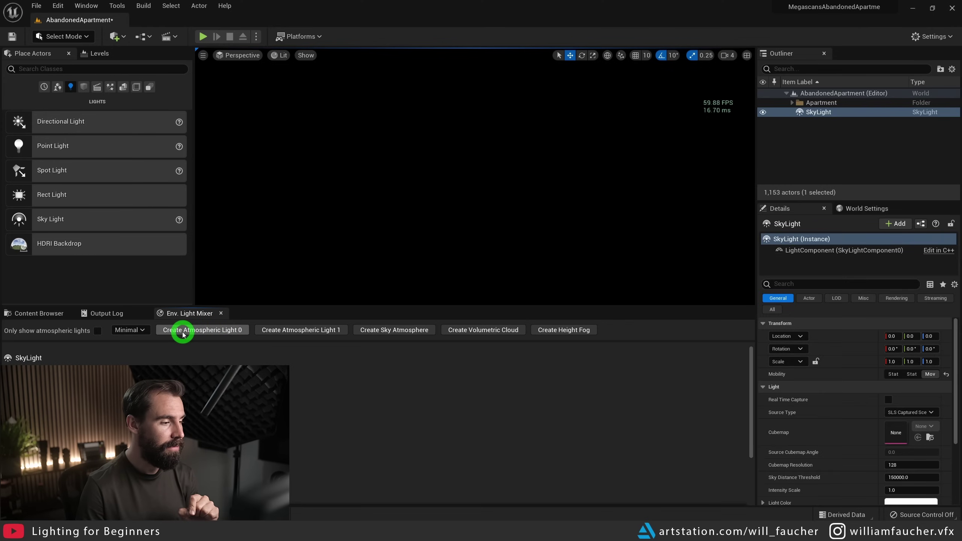
click(212, 337)
click(297, 330)
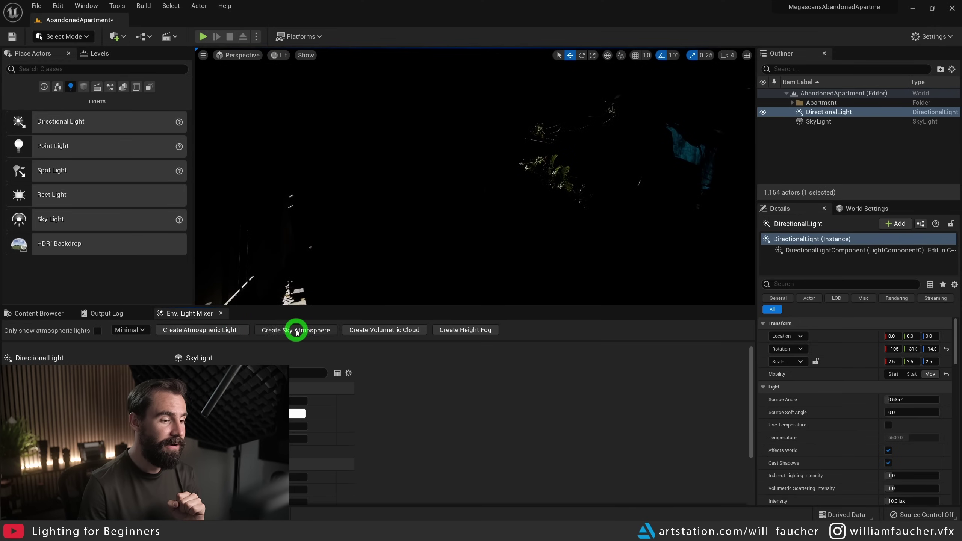
click(296, 331)
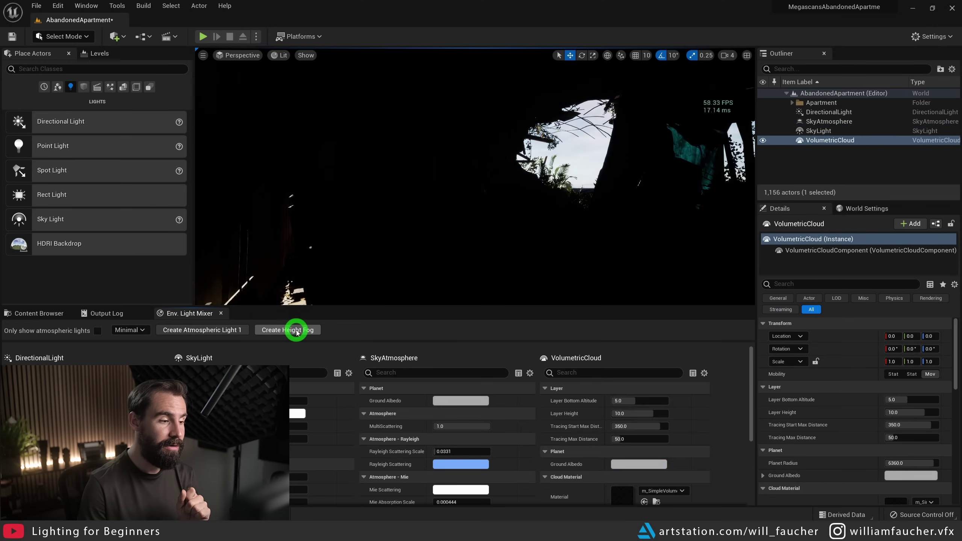
click(295, 335)
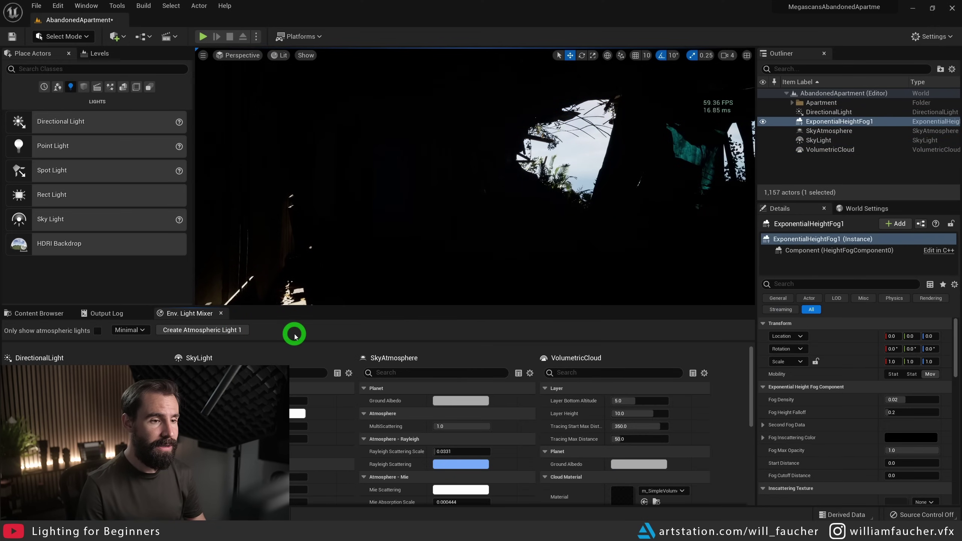
Step: Go outside the apartment to view the cloudy sky and rotate the sun to a warmer, lower position
key(Escape)
right_drag(435, 167, 444, 160)
right_drag(568, 170, 595, 175)
mouse_move(591, 218)
right_down()
mouse_move(578, 198)
mouse_move(561, 96)
mouse_move(472, 80)
mouse_move(541, 93)
mouse_move(586, 226)
right_up()
key(w)
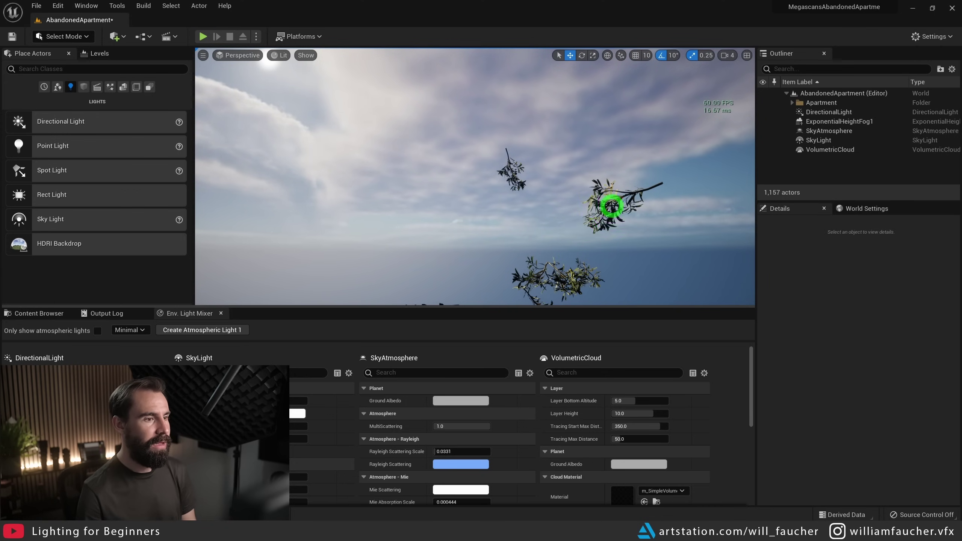
right_drag(611, 207, 412, 195)
key(ctrl+l)
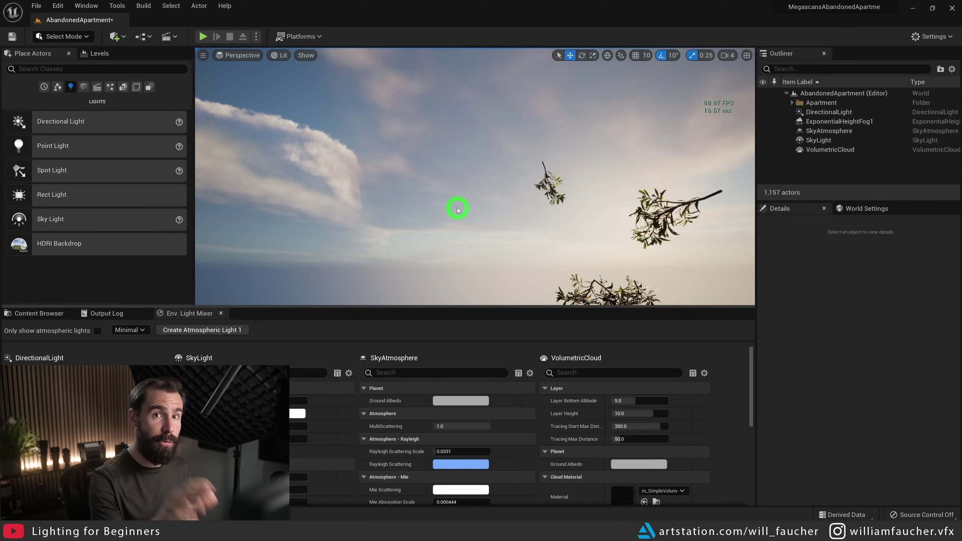
Step: Rotate the sun so its light enters the broken wall opening onto the plants and floor, and check the dark interior
right_drag(457, 208, 414, 187)
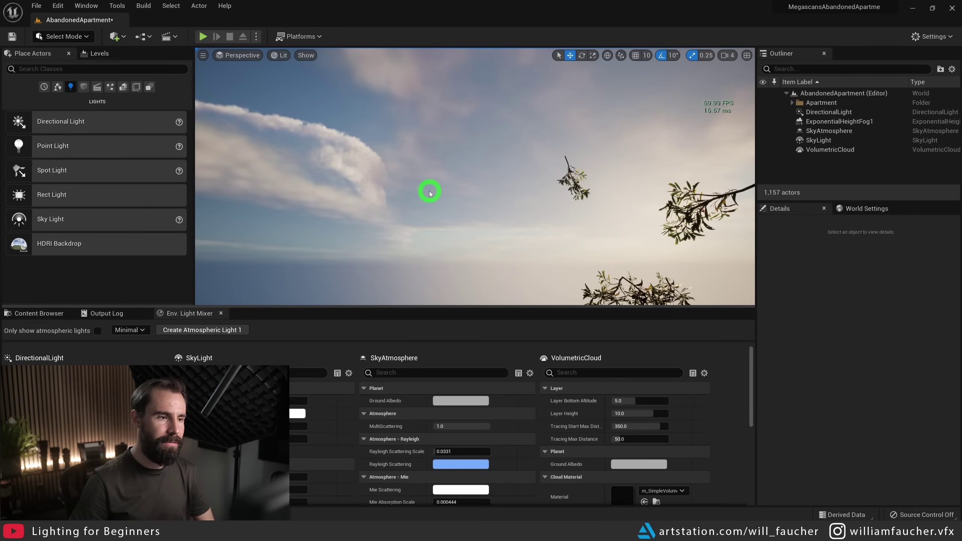
right_drag(468, 204, 526, 200)
key(ctrl+l)
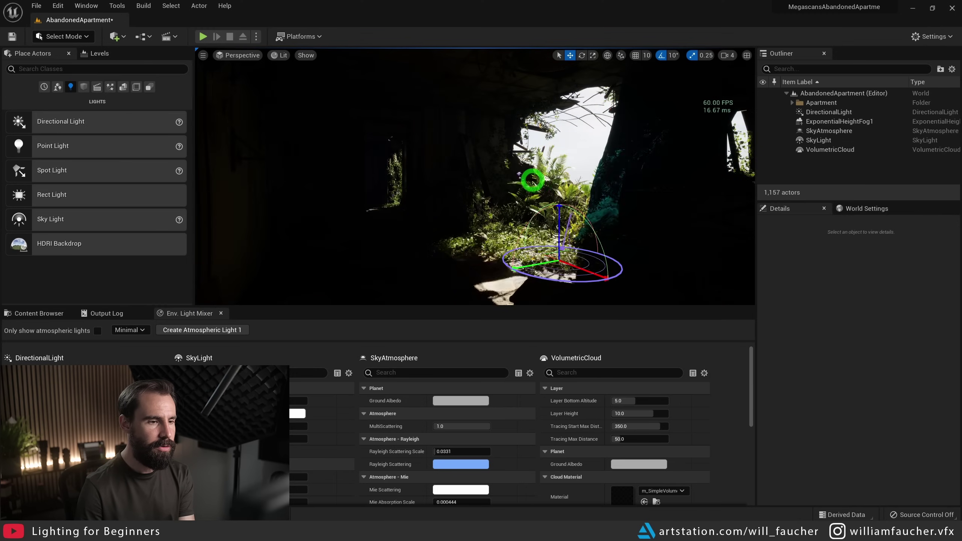
key(ctrl+l)
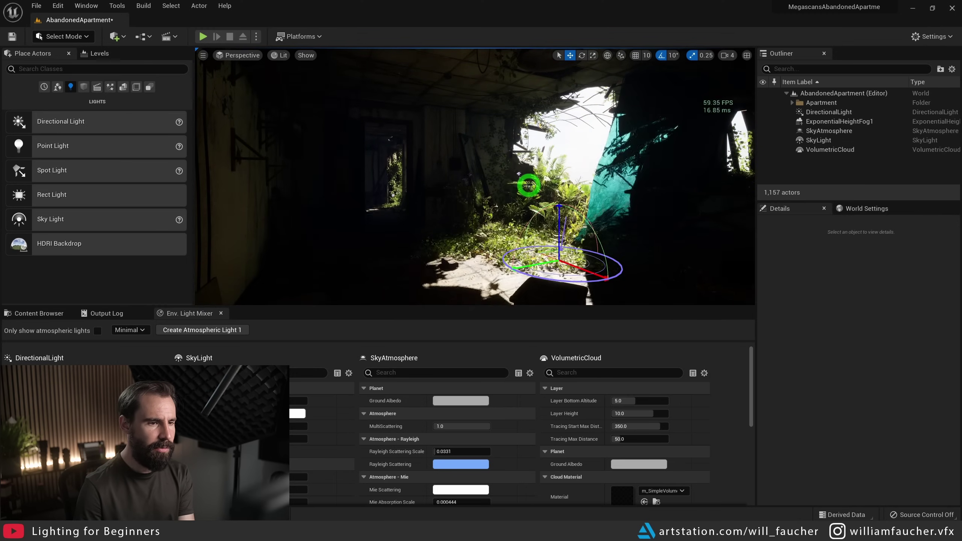
key(ctrl+l)
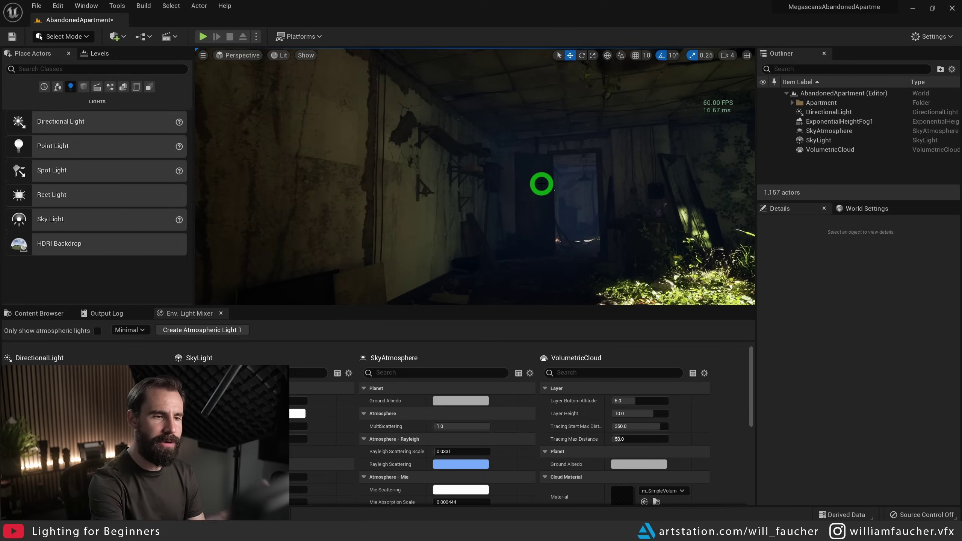
right_drag(536, 170, 535, 152)
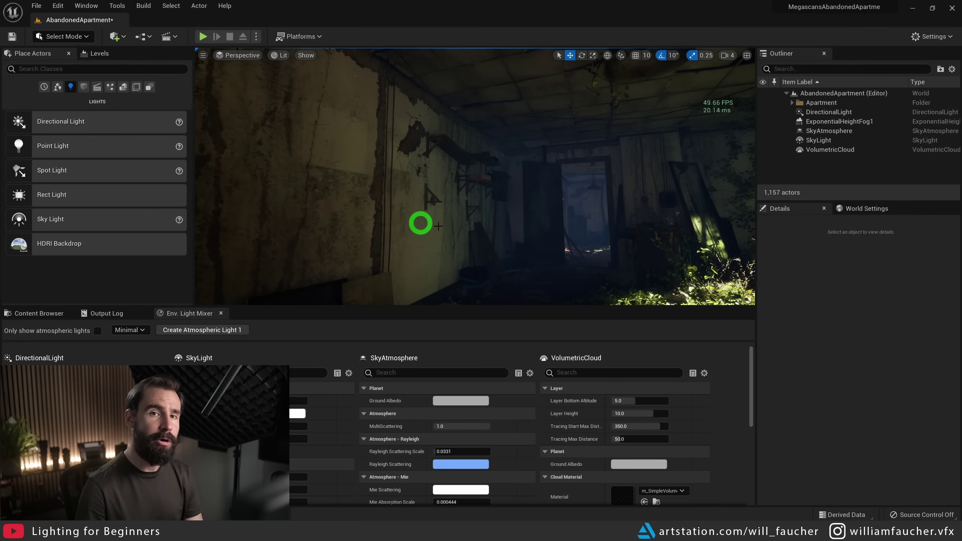
mouse_move(415, 186)
right_down()
mouse_move(494, 182)
mouse_move(496, 191)
mouse_move(419, 182)
right_up()
mouse_move(511, 154)
right_down()
mouse_move(537, 173)
mouse_move(511, 155)
mouse_move(400, 148)
mouse_move(466, 155)
mouse_move(460, 168)
mouse_move(517, 156)
right_up()
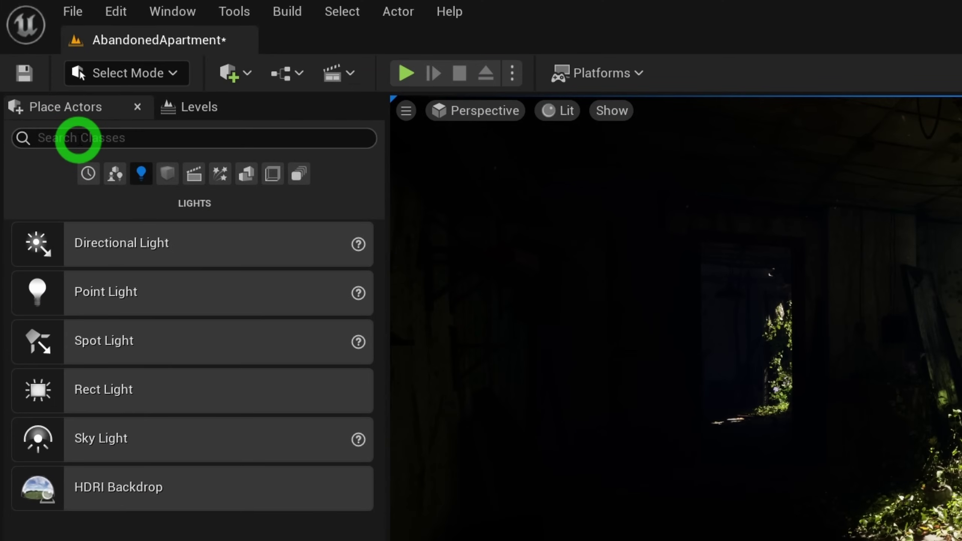
Step: Find PostProcessVolume among the placeable actors and place one in the room near the doorway
click(80, 139)
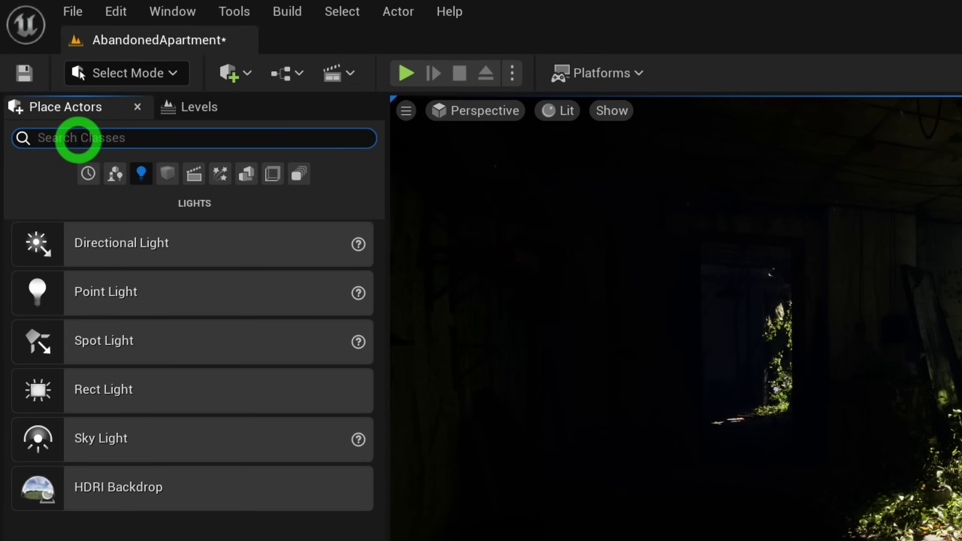
text(post)
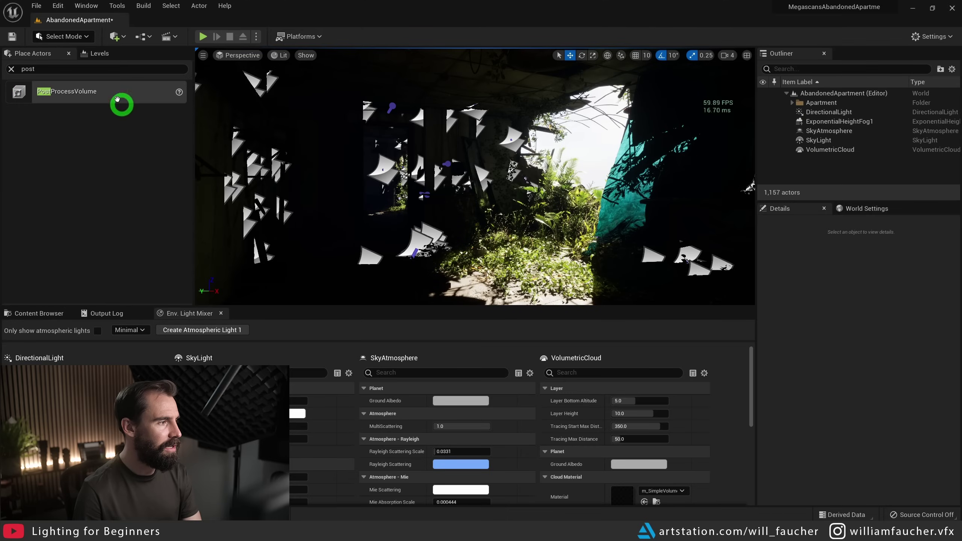
drag(128, 104, 389, 215)
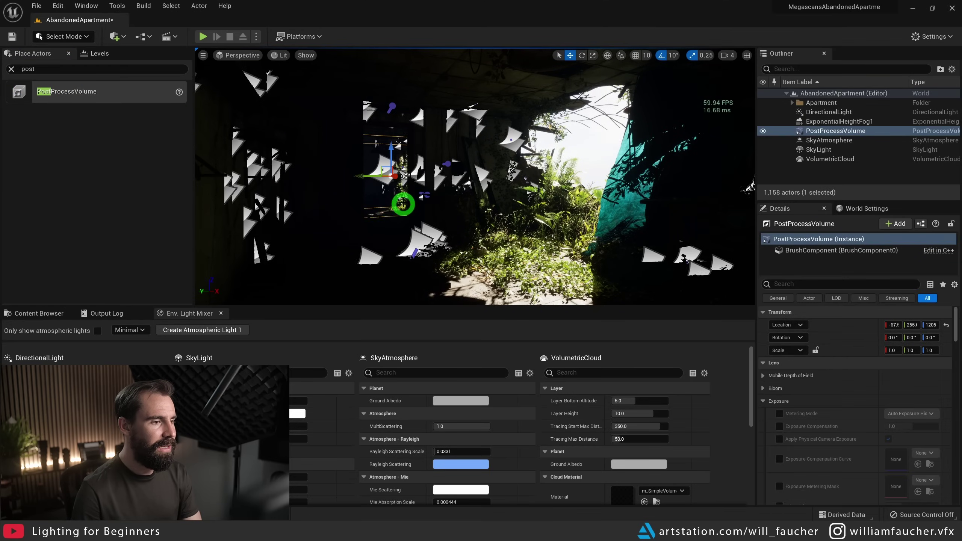
Step: Shift the PostProcessVolume sideways near the doorway and enable its Infinite Extent (Unbound) setting
right_drag(432, 204, 430, 198)
drag(407, 192, 412, 199)
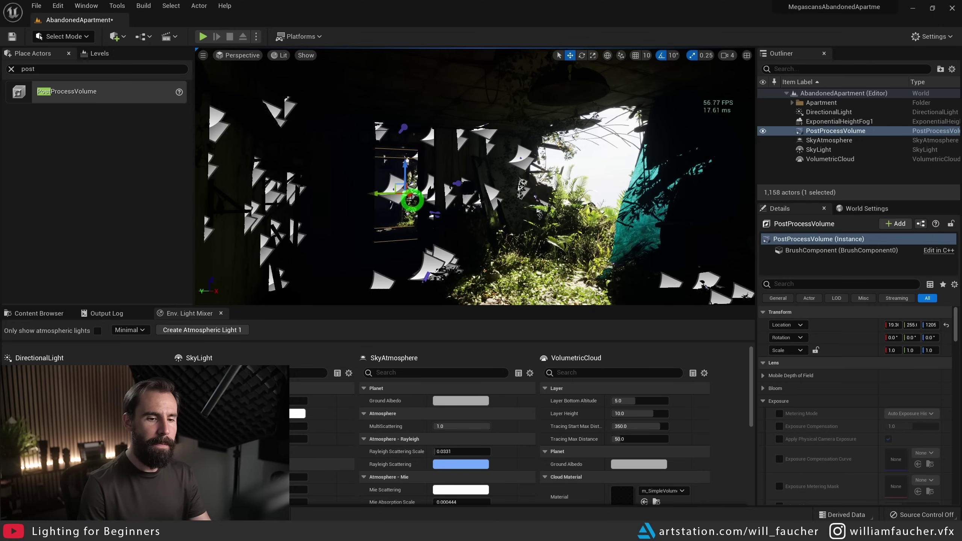
click(809, 290)
text(unbound)
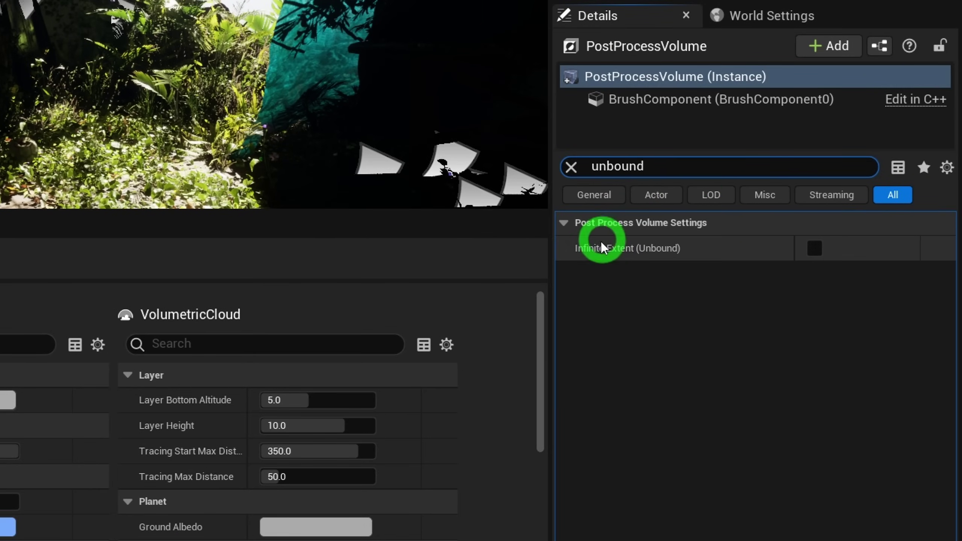
click(815, 249)
key(Escape)
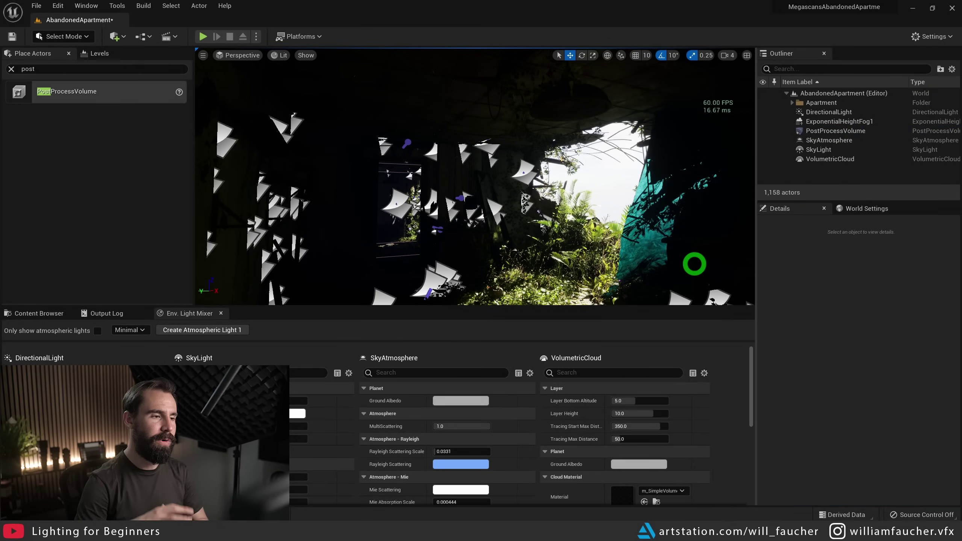
Step: Toggle gizmo visibility on and off to compare the room with and without the editor icons
right_drag(516, 189, 491, 197)
key(g)
key(g)
key(g)
key(g)
key(g)
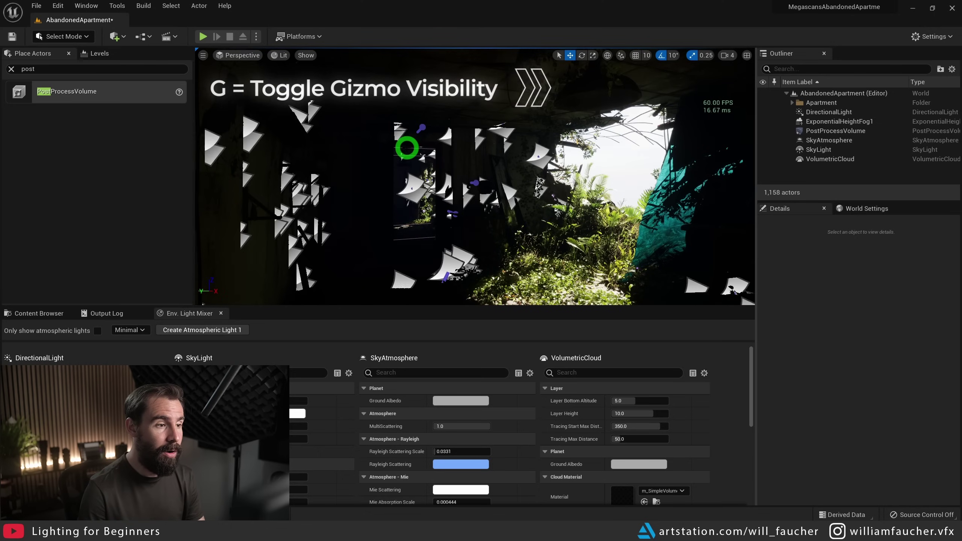
Step: Override the PostProcessVolume's exposure Metering Mode and set it to Manual
click(405, 148)
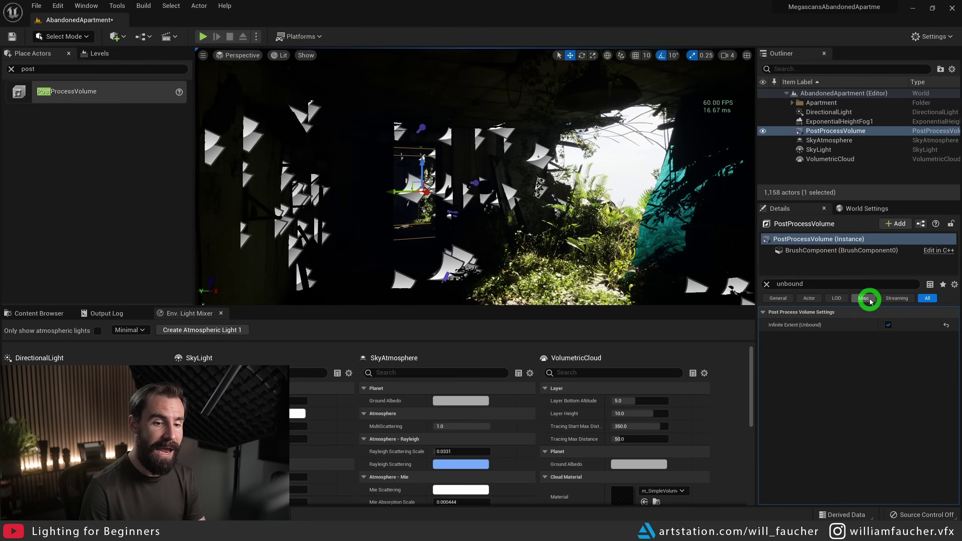
click(839, 285)
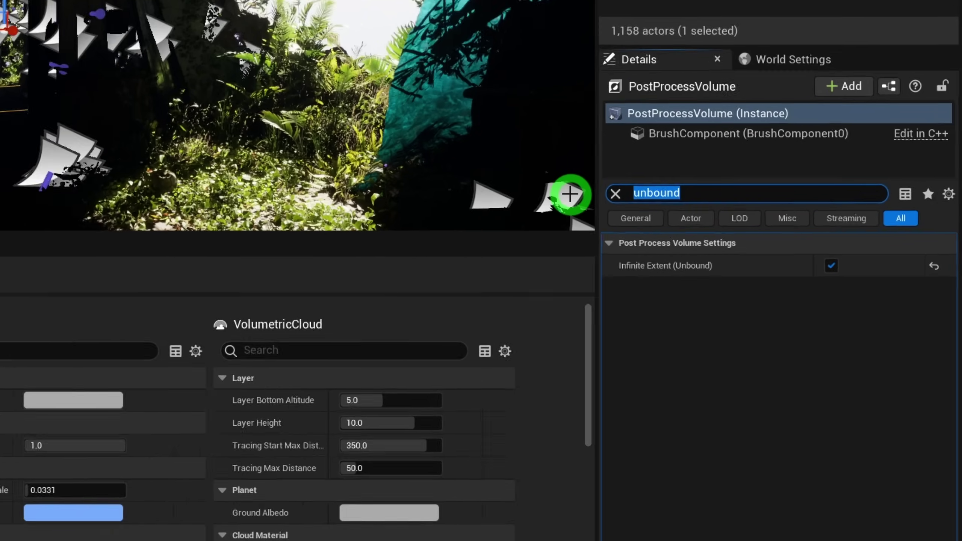
text(exp)
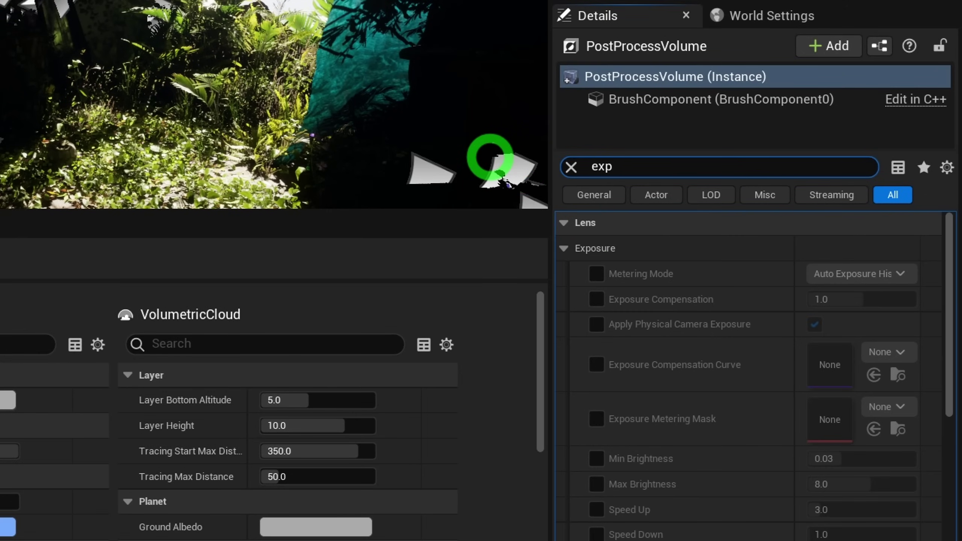
click(644, 243)
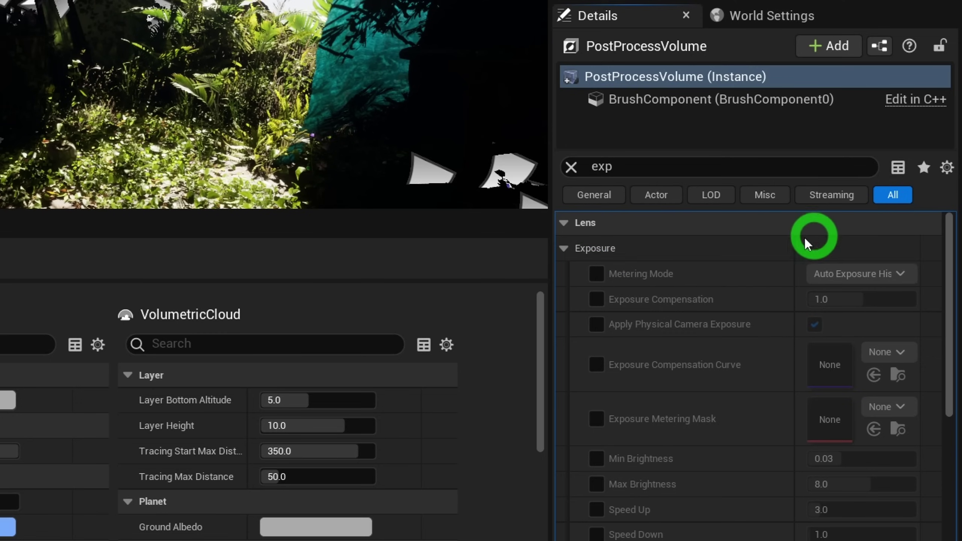
click(596, 274)
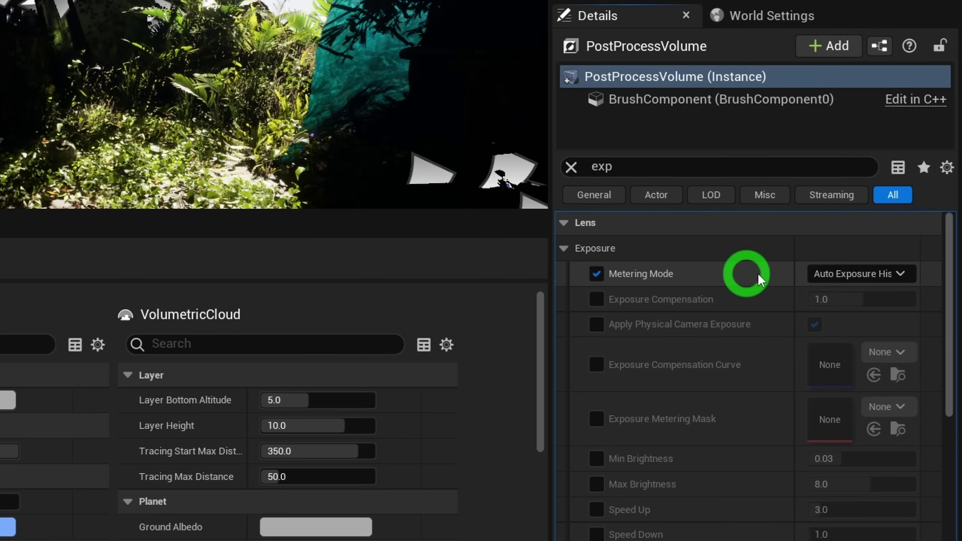
click(852, 273)
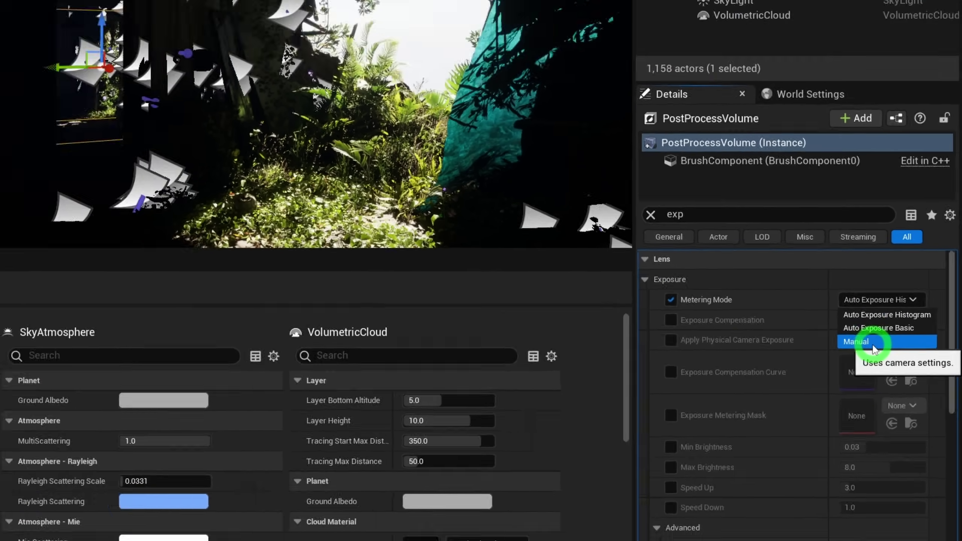
click(823, 326)
mouse_move(565, 250)
right_down()
mouse_move(574, 251)
mouse_move(561, 234)
right_up()
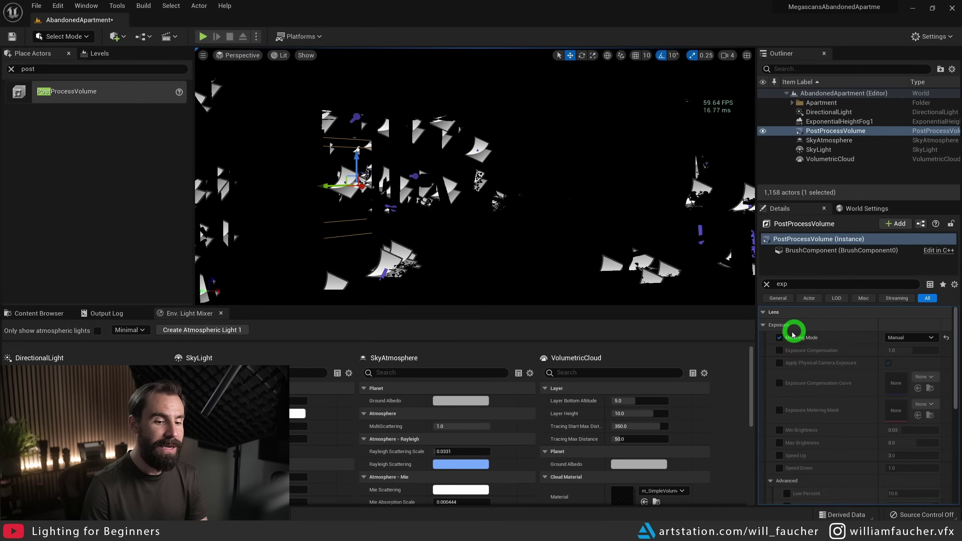
Step: Override Apply Physical Camera Exposure on the PostProcessVolume and turn it off
click(779, 363)
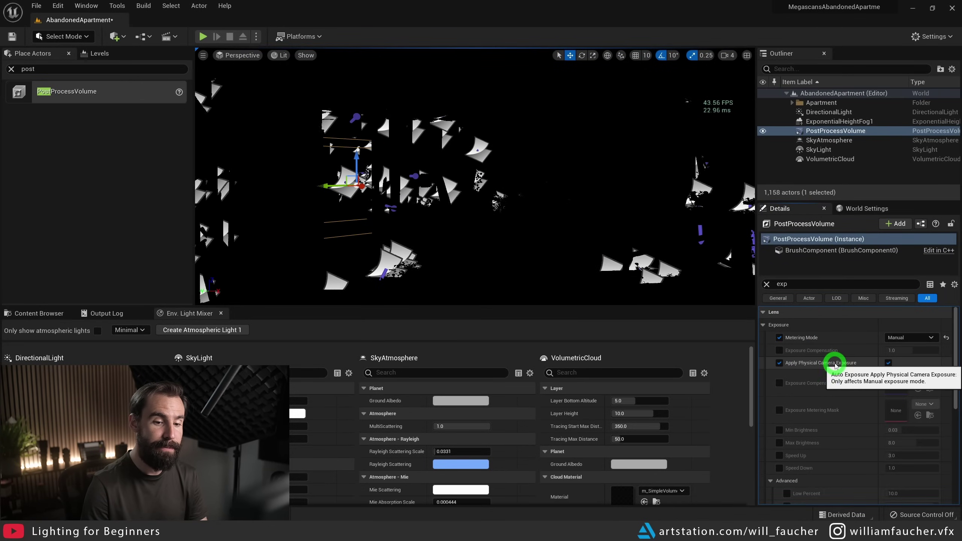
click(888, 363)
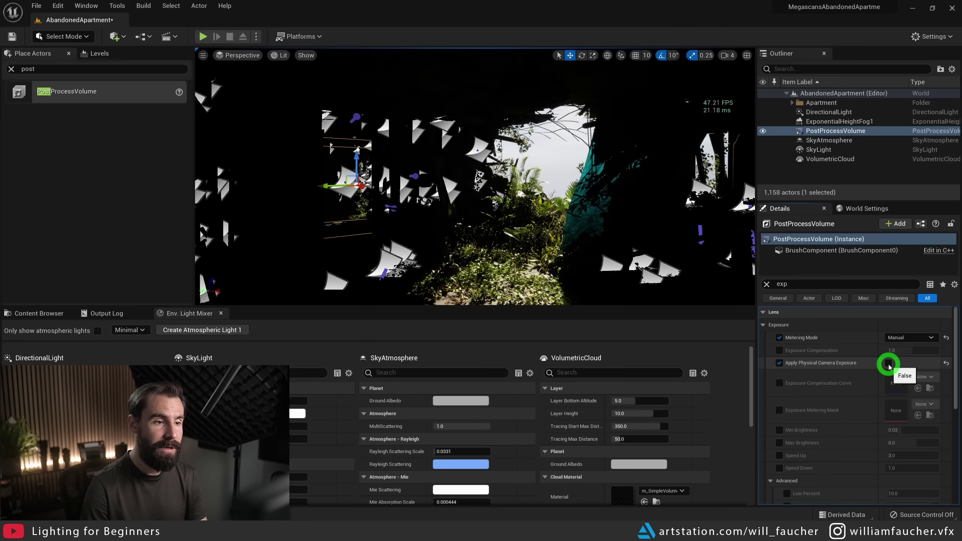
drag(623, 245, 615, 241)
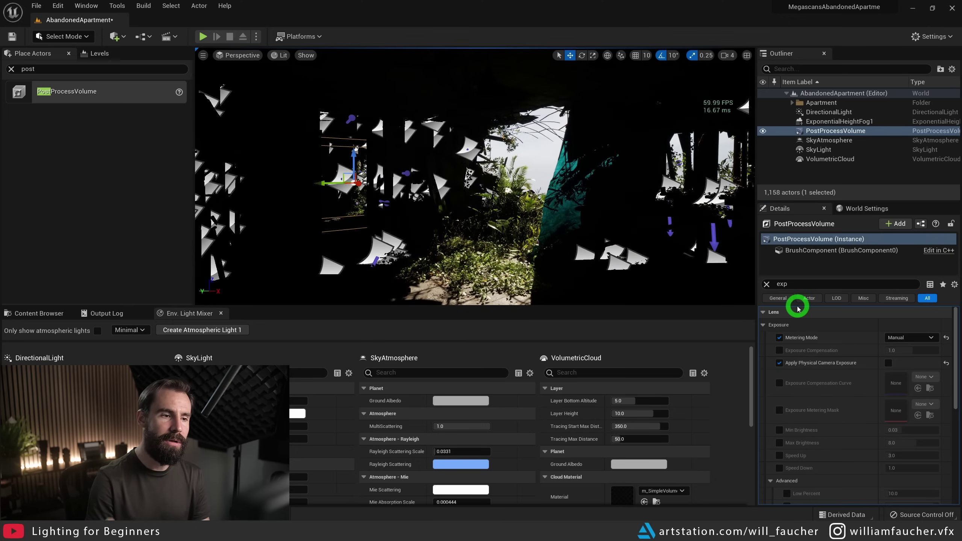
Step: Hide the editor icons and compare the dark interior with the bright sky outside under manual exposure
key(g)
right_drag(604, 229, 425, 174)
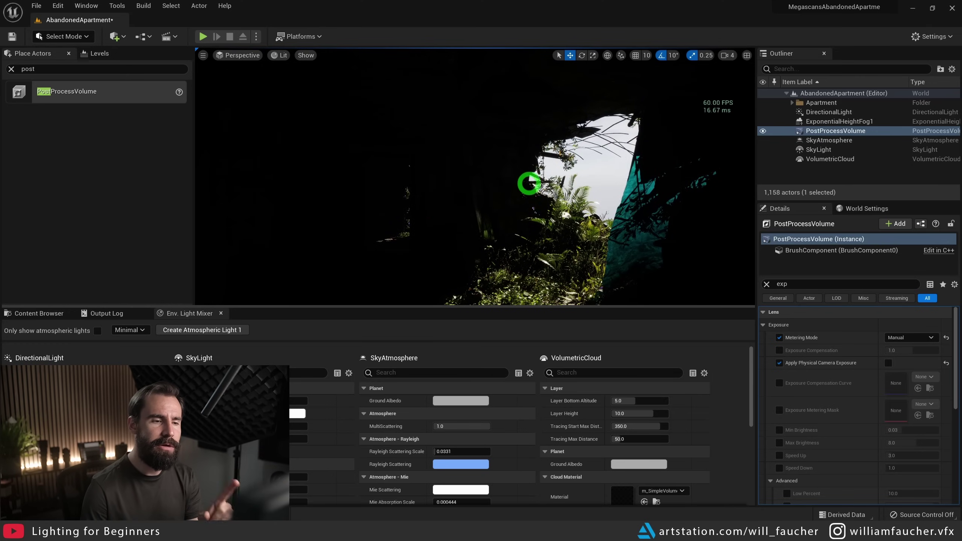
right_drag(530, 204, 523, 72)
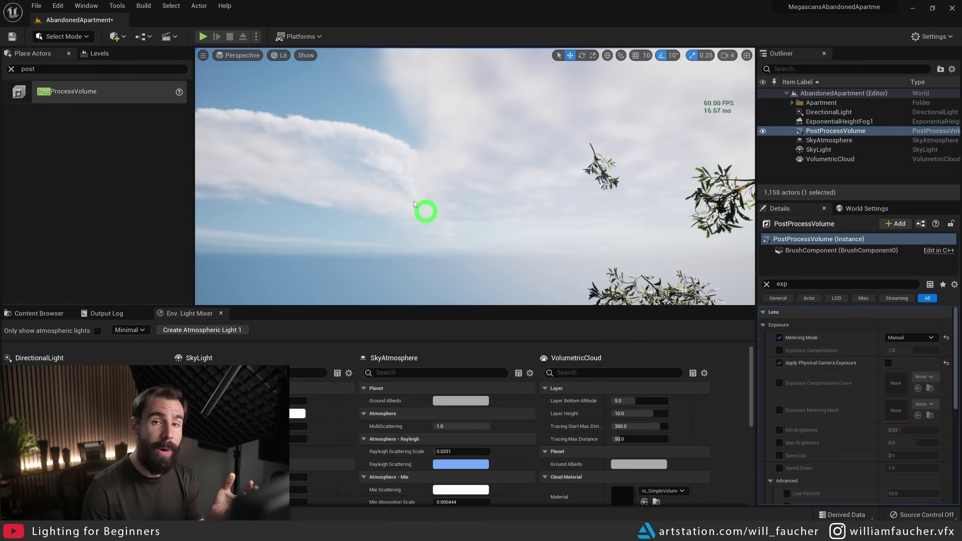
right_drag(373, 163, 407, 316)
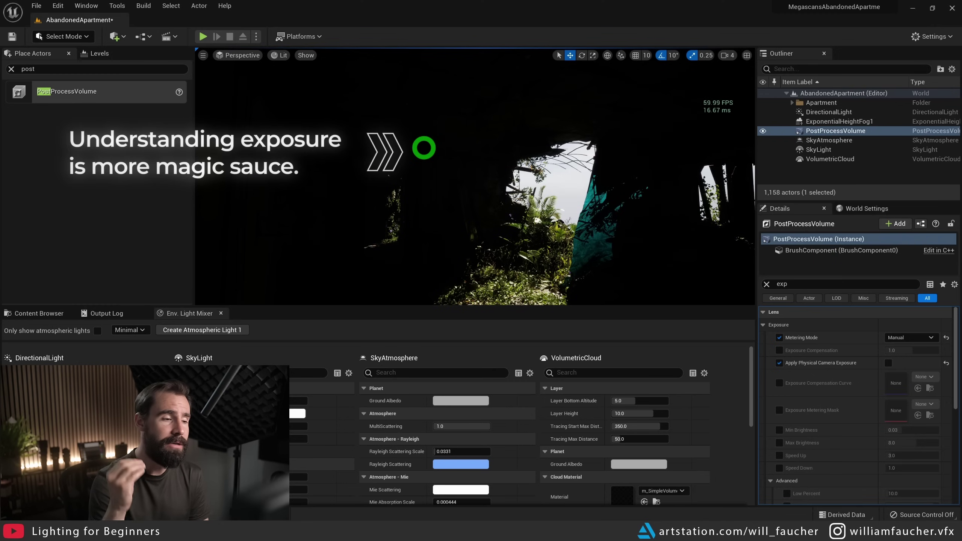
right_drag(424, 148, 527, 111)
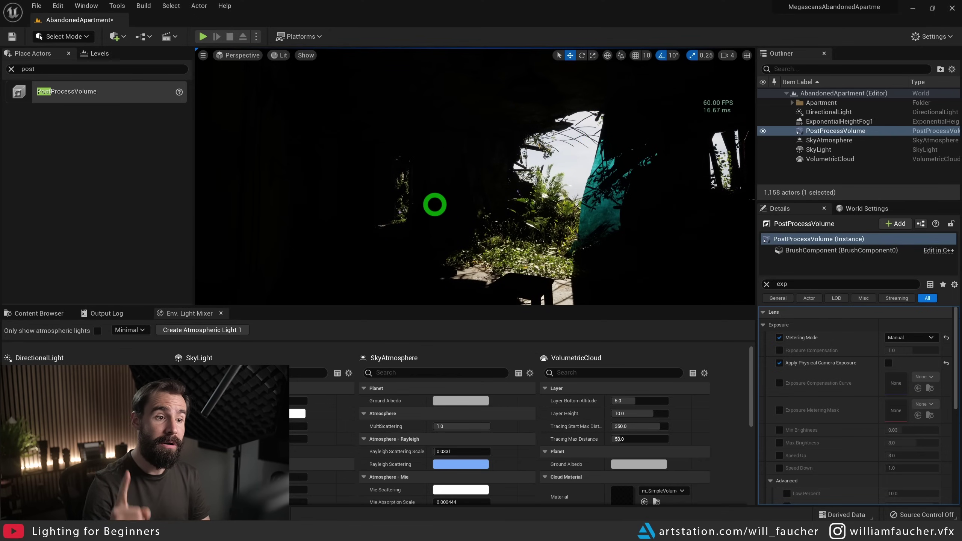
Step: Try a DirectionalLight intensity of 150 lux to brighten the interior, and reset the intensity to its default
click(835, 113)
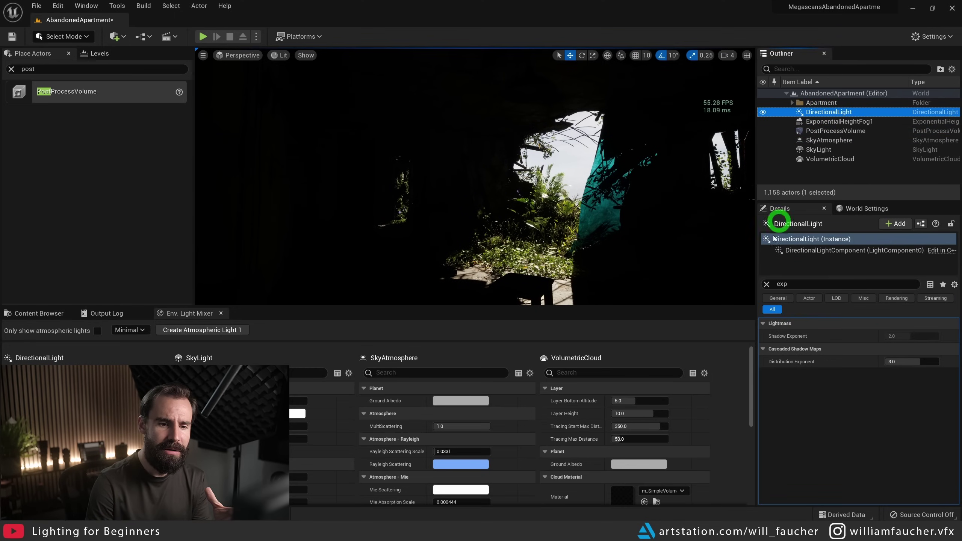
click(766, 285)
scroll(886, 444, down, 3)
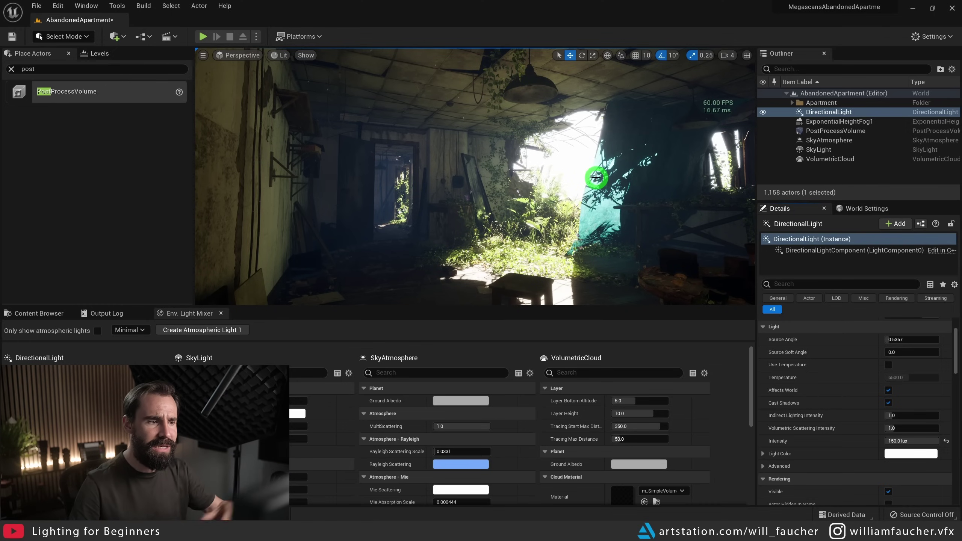
click(946, 440)
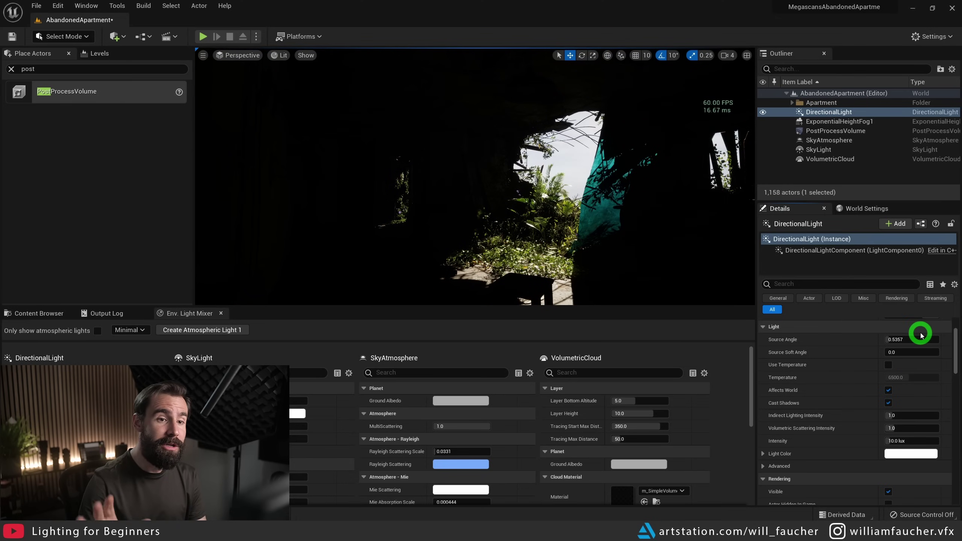
Step: Override Exposure Compensation on the PostProcessVolume and raise it to about 5.65
click(833, 131)
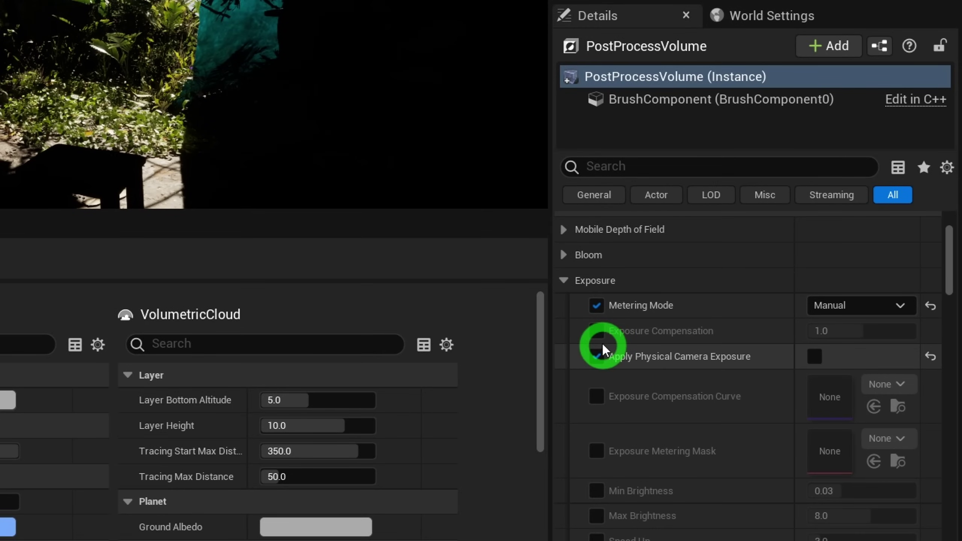
click(596, 331)
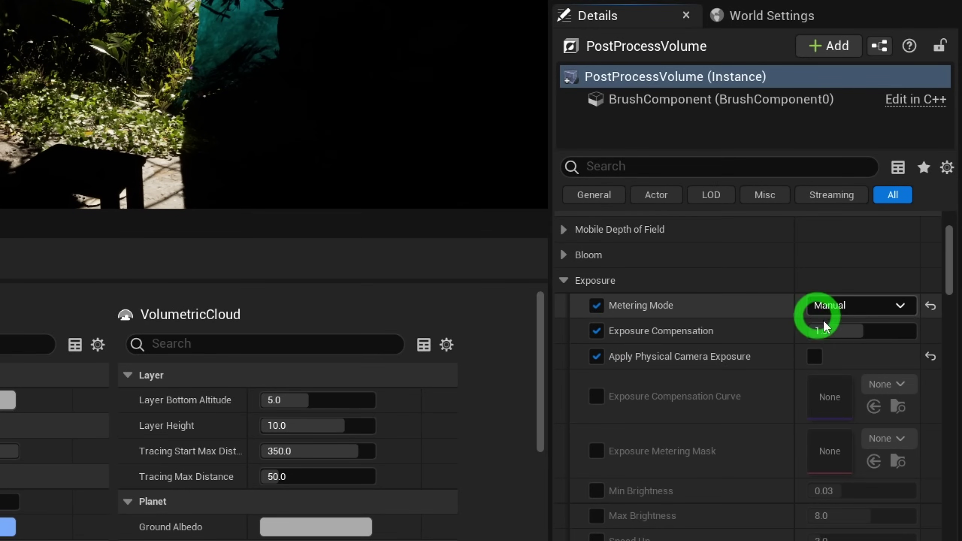
drag(845, 333, 857, 334)
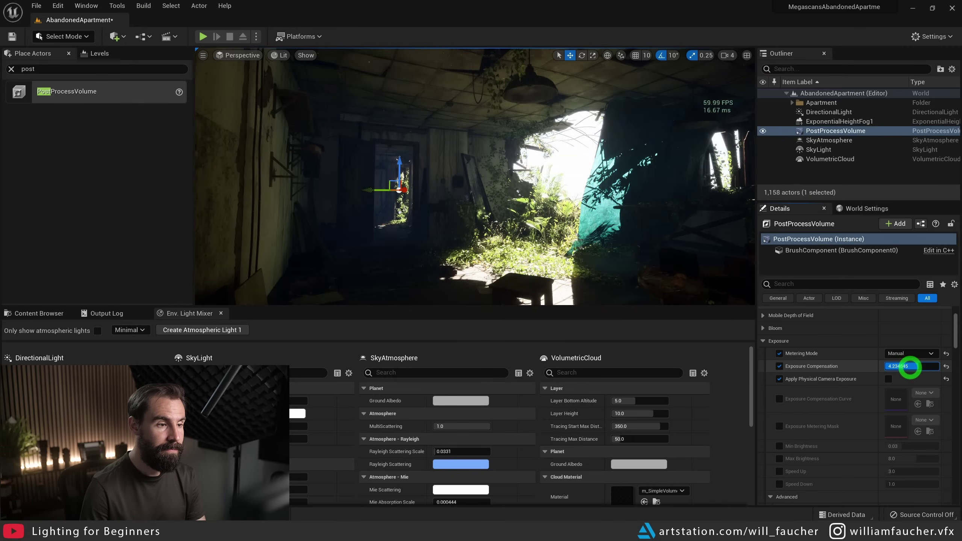
drag(910, 366, 910, 363)
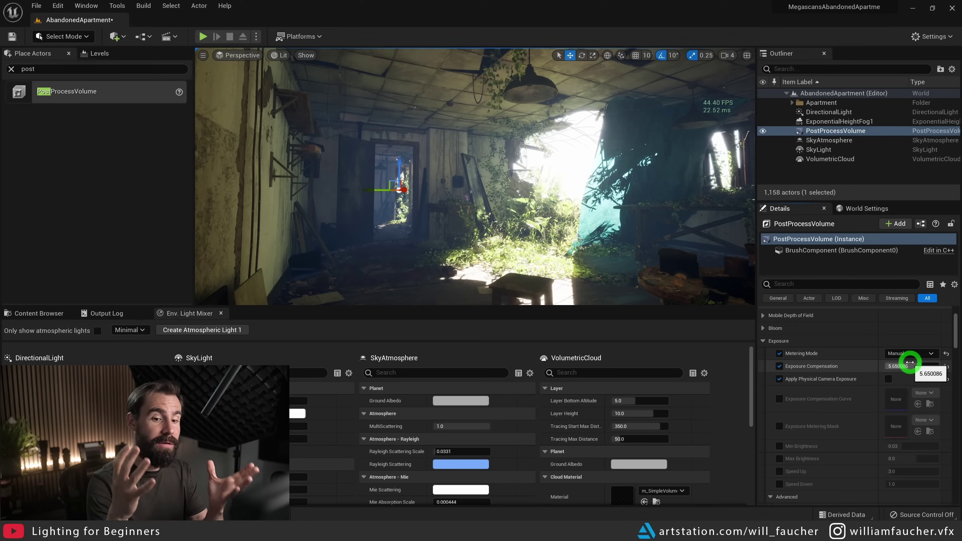
Step: Rotate the sun so its light enters through the broken wall opening and falls across the plants and floor
right_drag(526, 196, 477, 187)
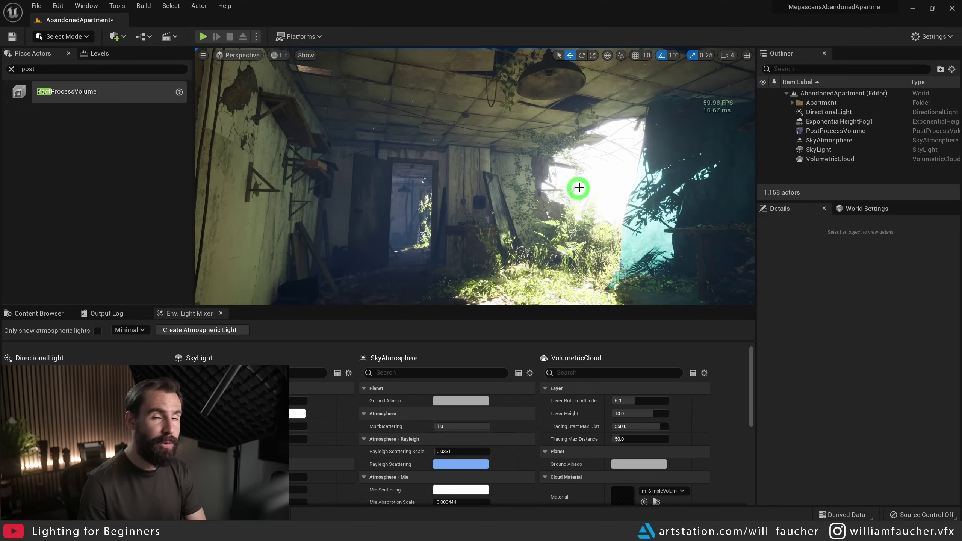
mouse_move(586, 191)
right_down()
mouse_move(500, 189)
mouse_move(569, 170)
mouse_move(559, 185)
mouse_move(586, 35)
mouse_move(559, 186)
mouse_move(586, 206)
right_up()
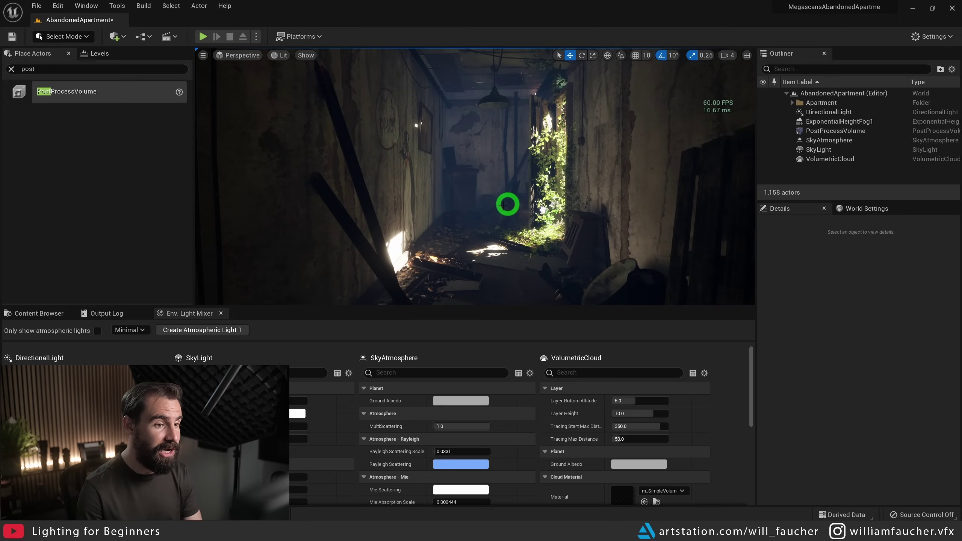
right_drag(388, 259, 464, 141)
mouse_move(612, 238)
right_down()
mouse_move(664, 459)
mouse_move(689, 501)
mouse_move(614, 233)
right_up()
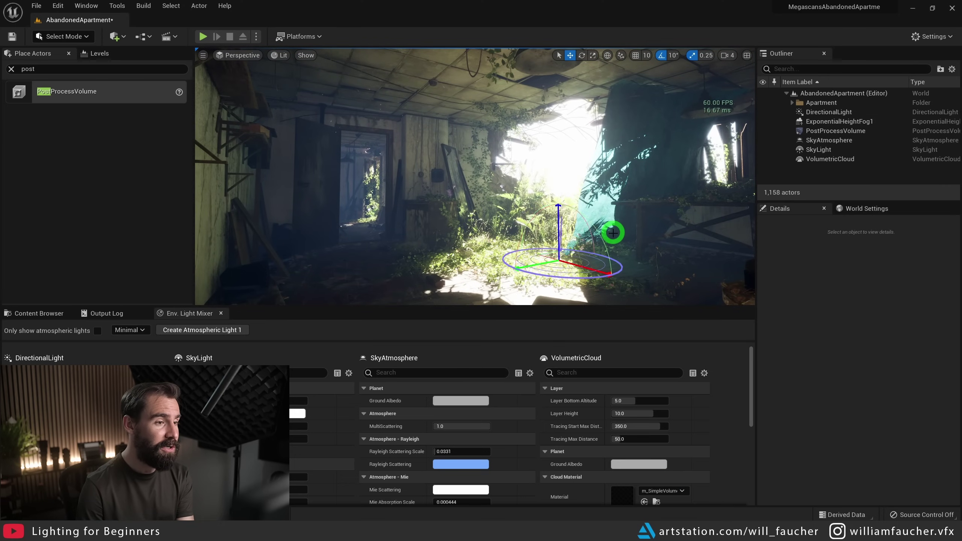
key(ctrl+l)
key(ctrl+l)
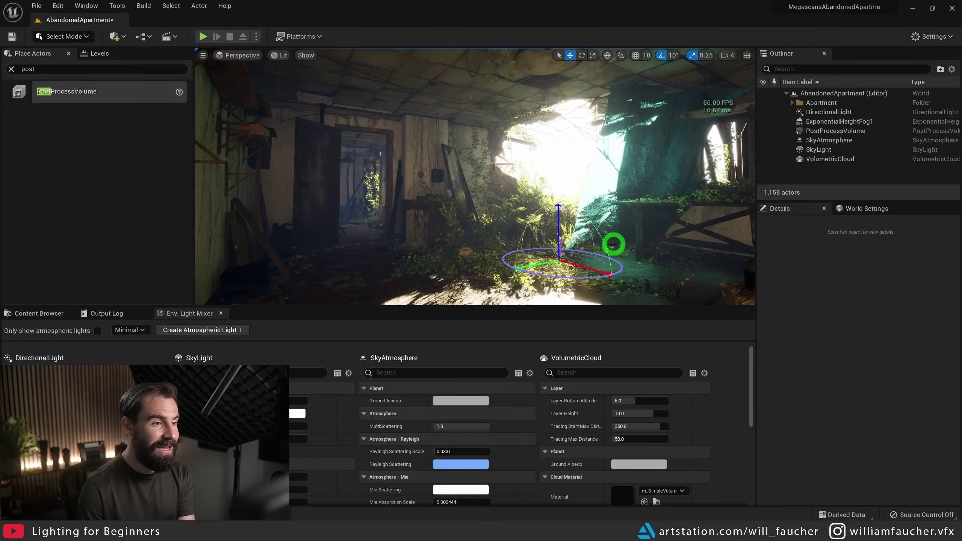
key(ctrl+l)
key(ctrl+l)
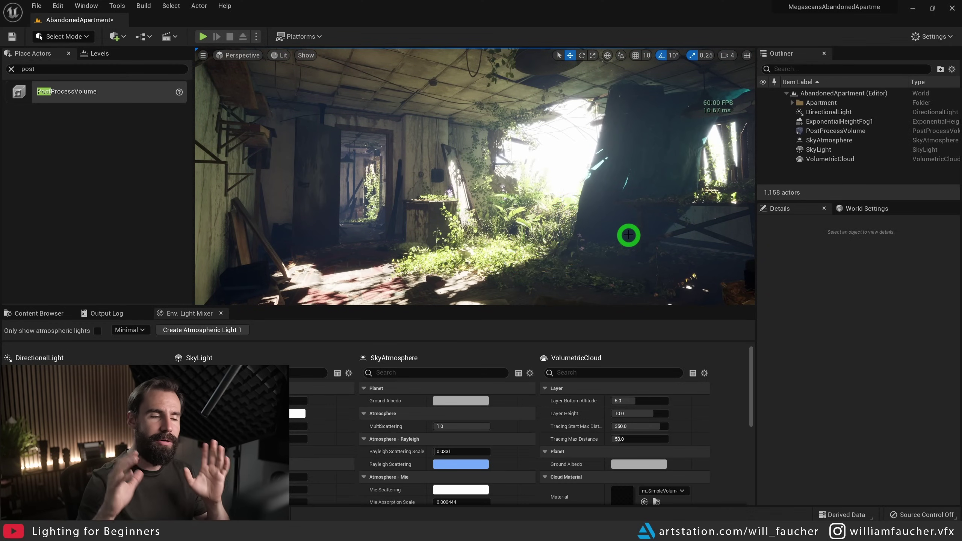
key(ctrl+l)
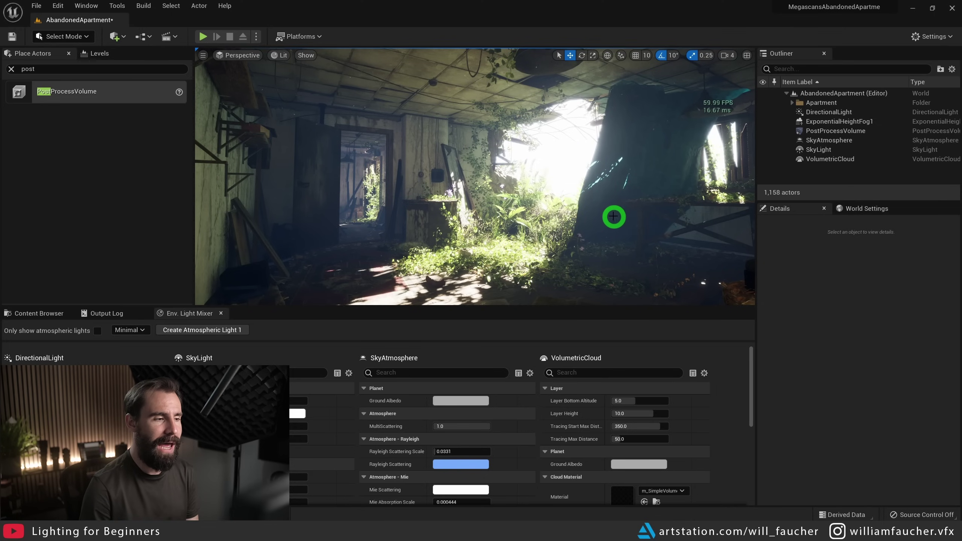
Step: Enable Volumetric Fog on ExponentialHeightFog1
click(827, 122)
drag(952, 336, 952, 393)
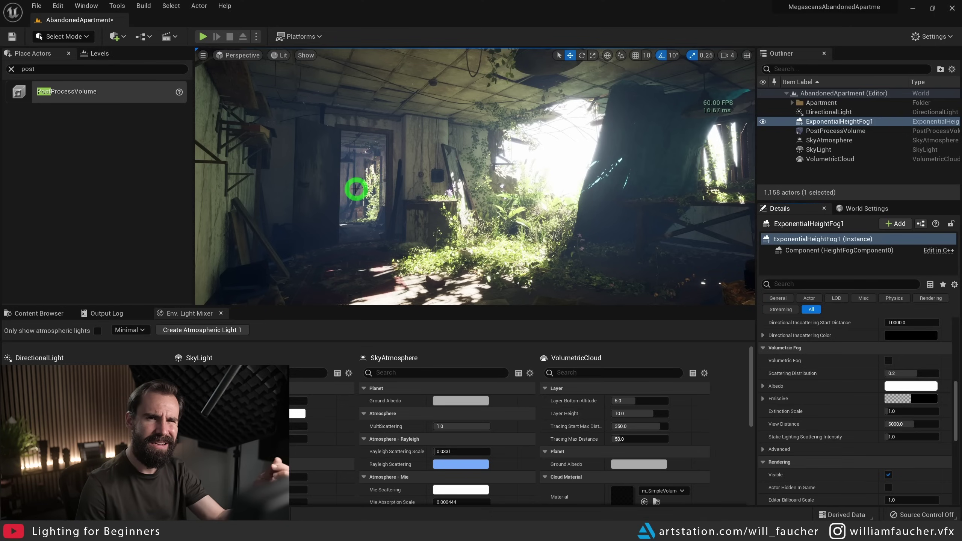
click(888, 361)
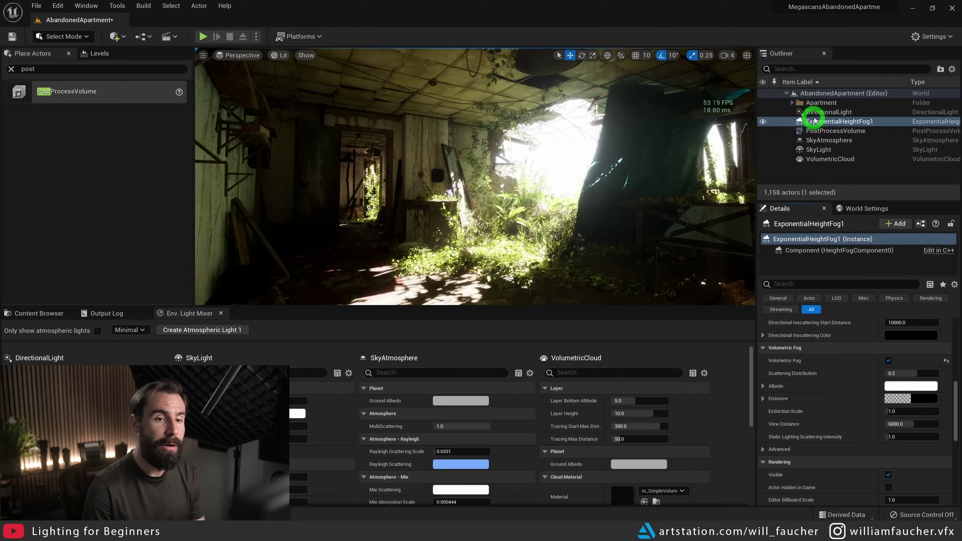
Step: Set the DirectionalLight's Volumetric Scattering Intensity to 10 to strengthen the light shafts through the wall opening and window
click(780, 112)
drag(955, 328, 955, 349)
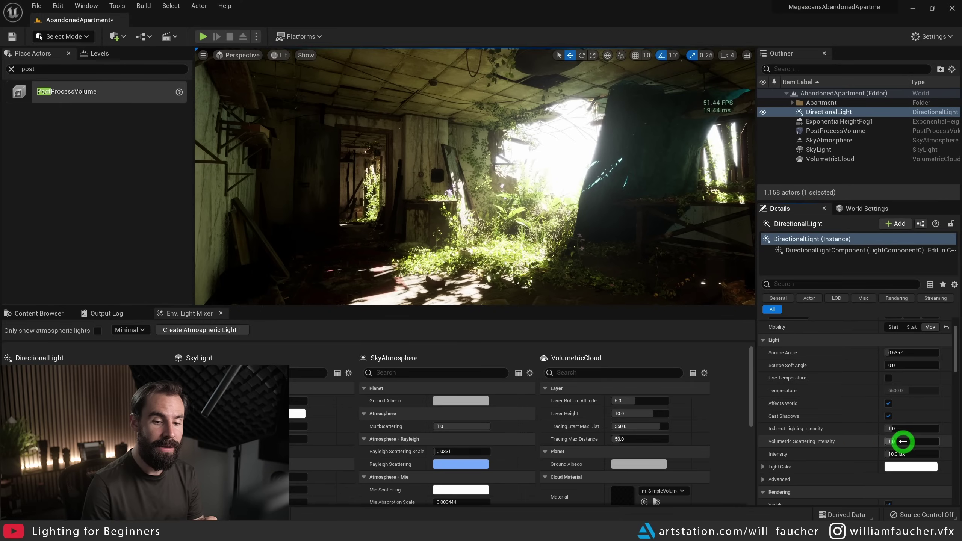
click(904, 442)
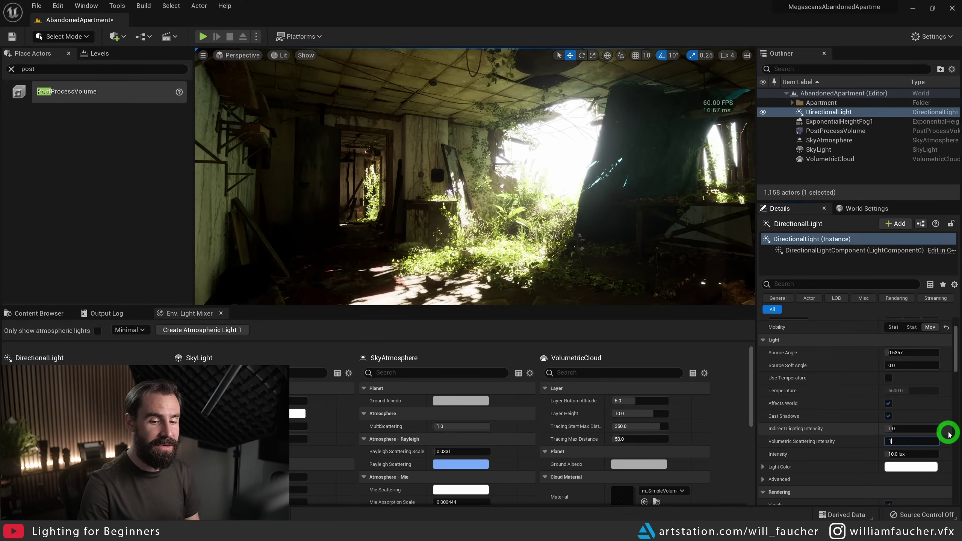
text(10)
key(Return)
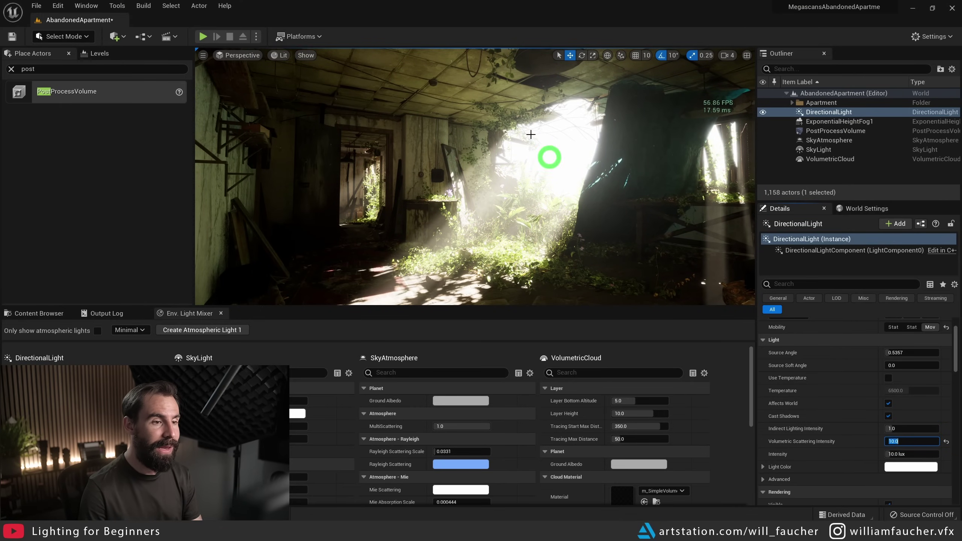
right_drag(431, 239, 478, 156)
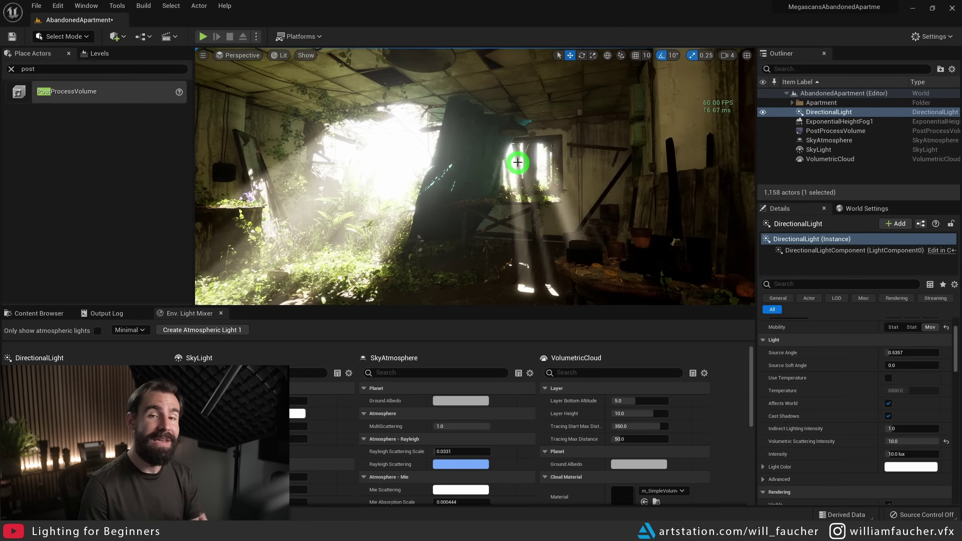
right_drag(518, 162, 450, 189)
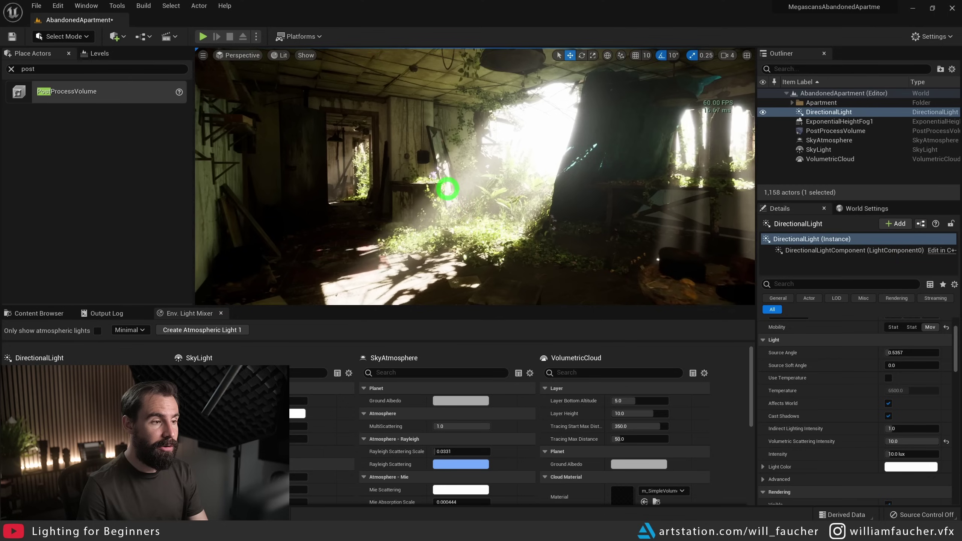
Step: Rotate the sun to shift its light shafts across the plants and floor, and inspect the shafts at the side window
key(Escape)
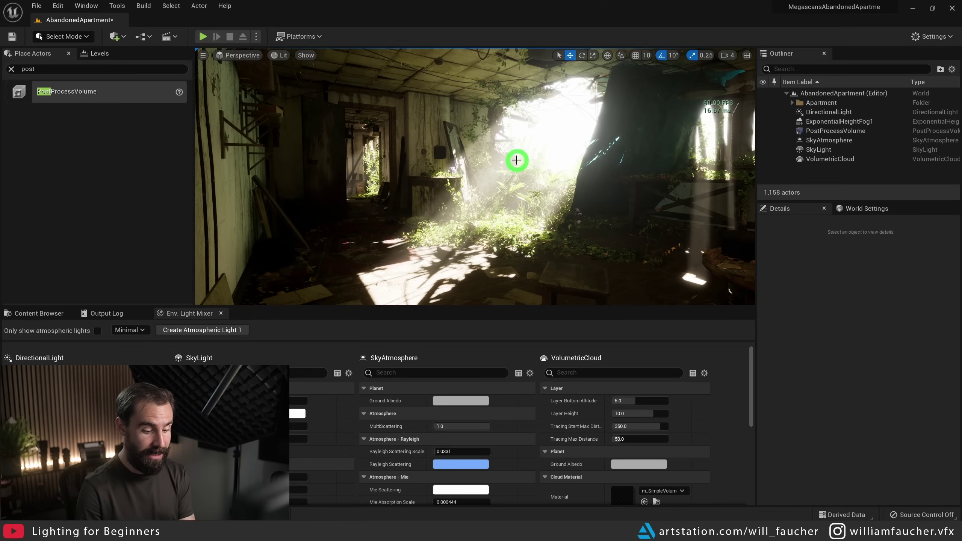
right_drag(517, 160, 516, 159)
key(ctrl+l)
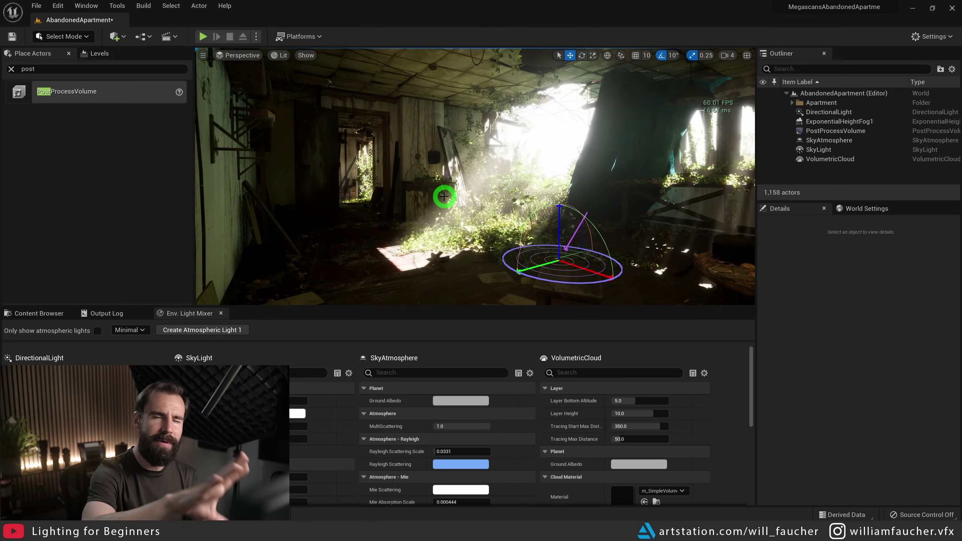
right_drag(432, 175, 487, 186)
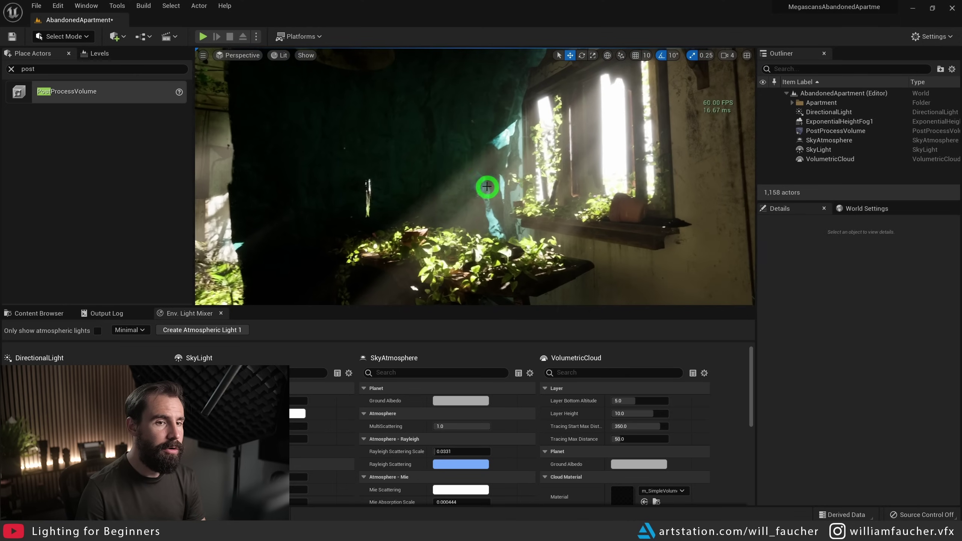
Step: Try a Scattering Distribution of 0.9 in ExponentialHeightFog1's volumetric fog and inspect the shafts from the side and facing the window
click(847, 121)
scroll(844, 362, down, 10)
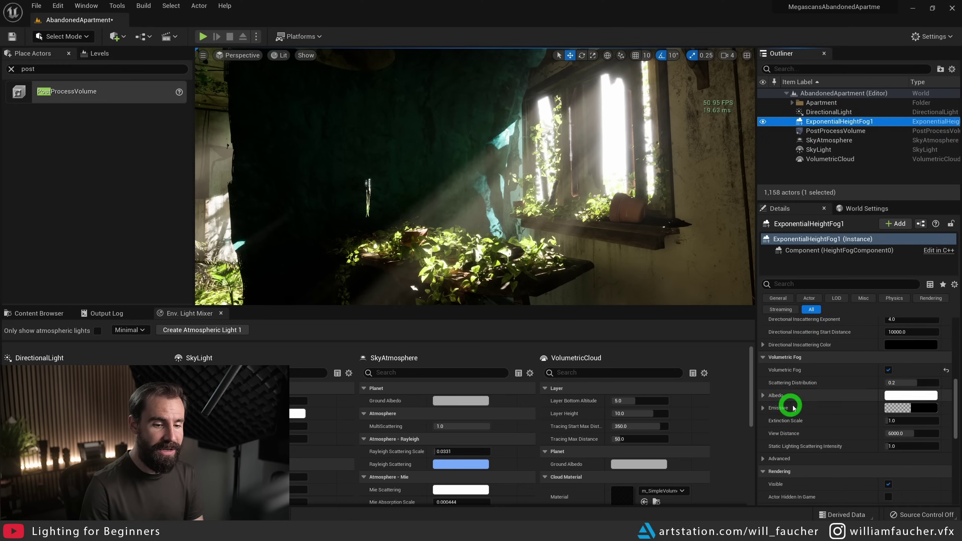
mouse_move(788, 385)
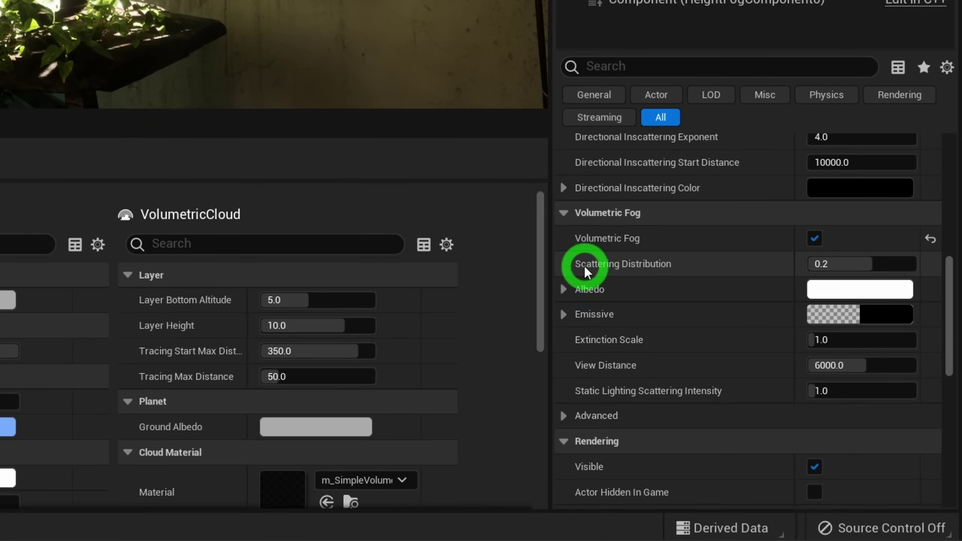
click(828, 264)
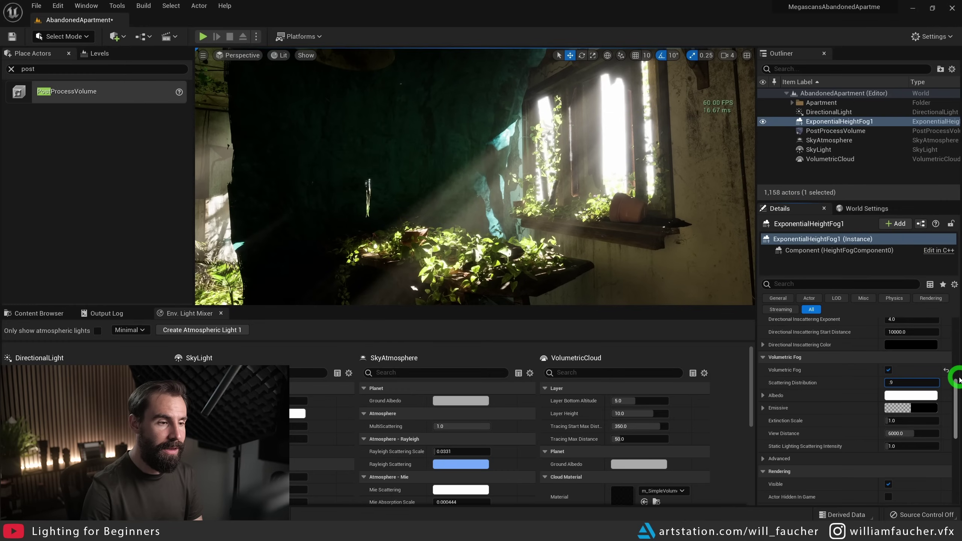
text(0.9)
key(Return)
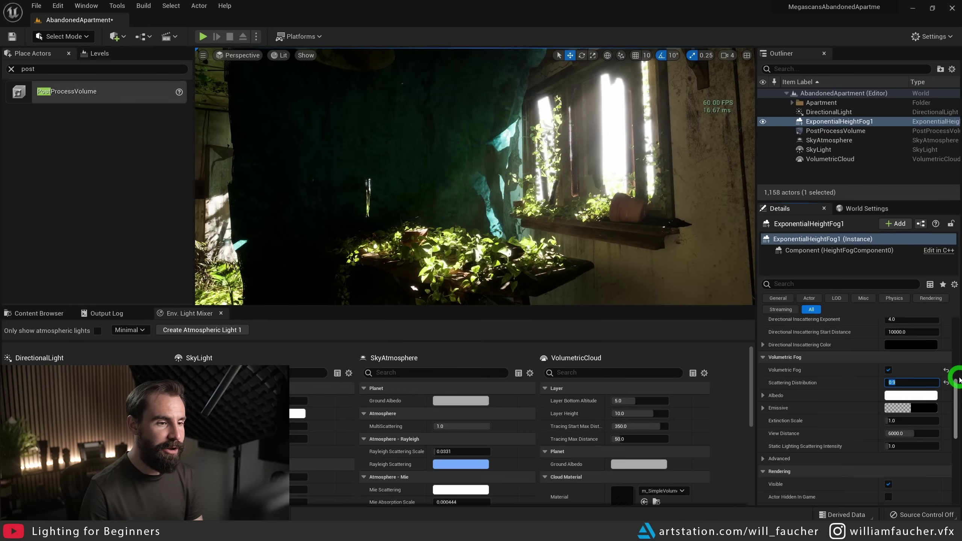
right_drag(596, 216, 545, 224)
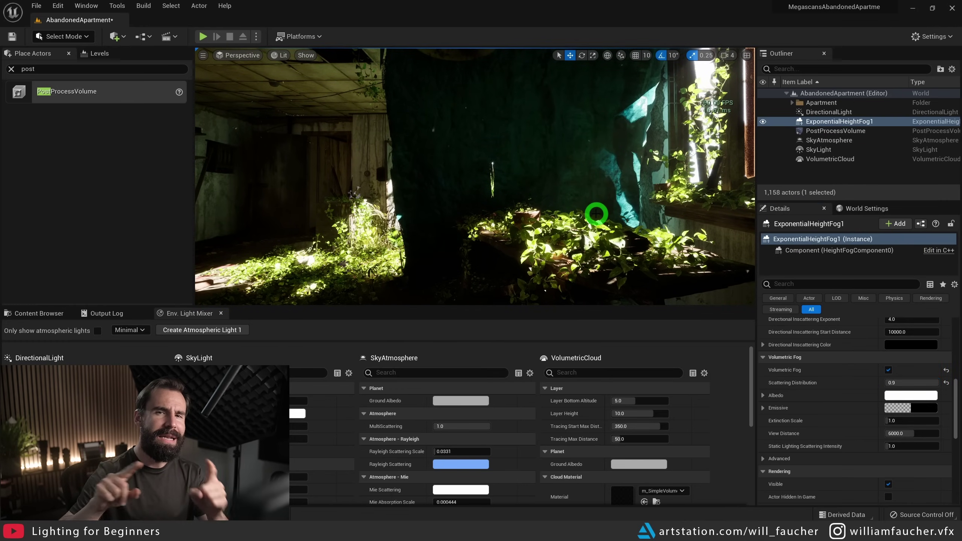
right_drag(586, 207, 554, 174)
right_drag(527, 210, 389, 153)
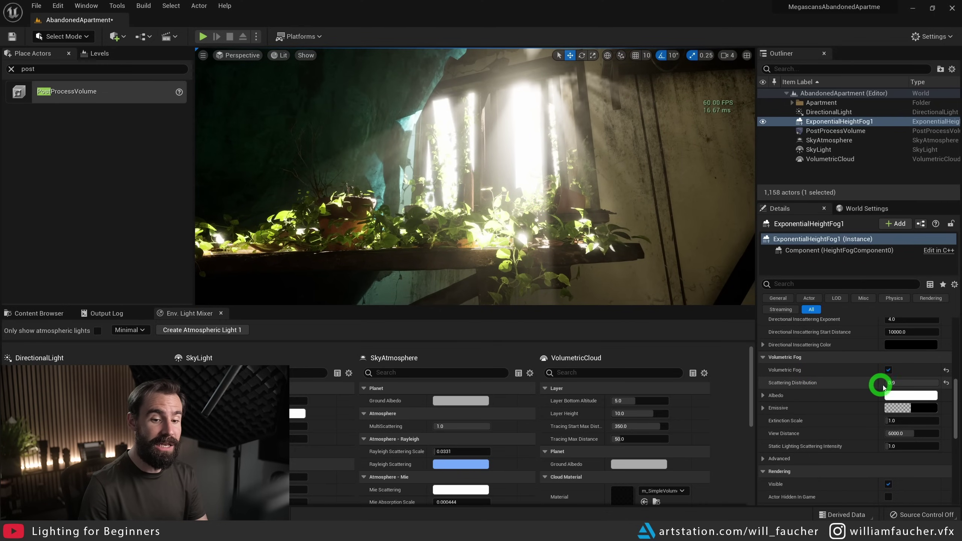
Step: Compare Scattering Distribution values of 0.2 and 0.9 while facing the window, and reset the setting to its default
click(909, 382)
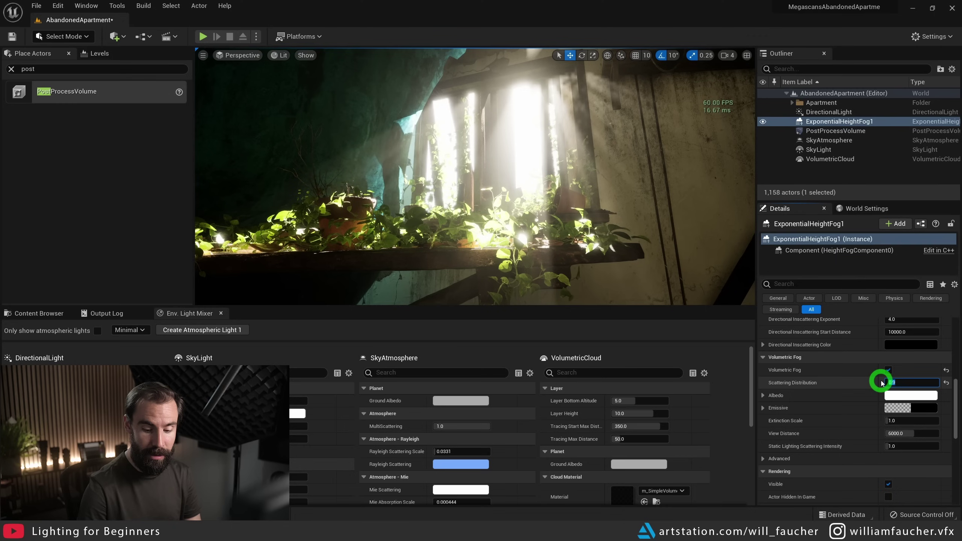
text(0.2)
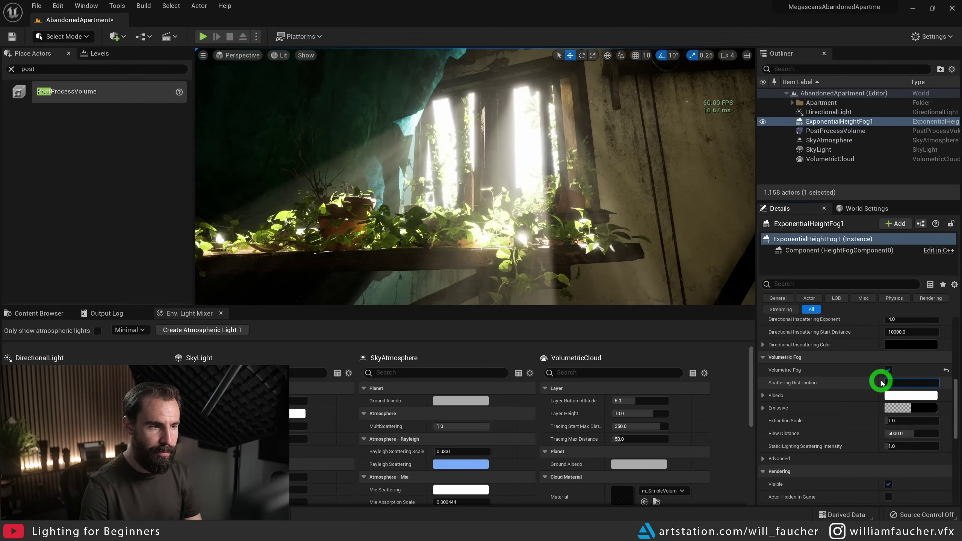
text(0.9)
key(Return)
mouse_move(595, 145)
right_down()
mouse_move(573, 141)
mouse_move(592, 150)
mouse_move(592, 142)
right_up()
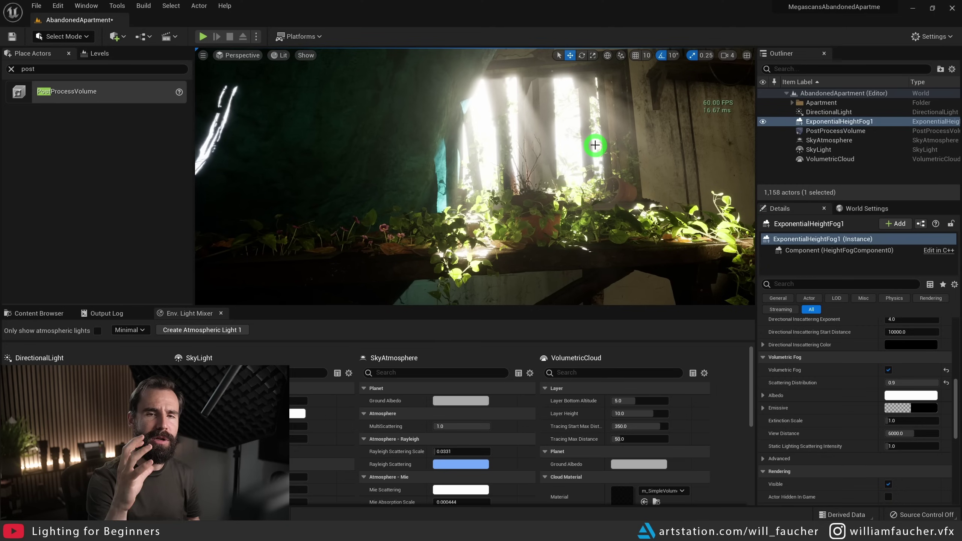
right_drag(595, 145, 311, 277)
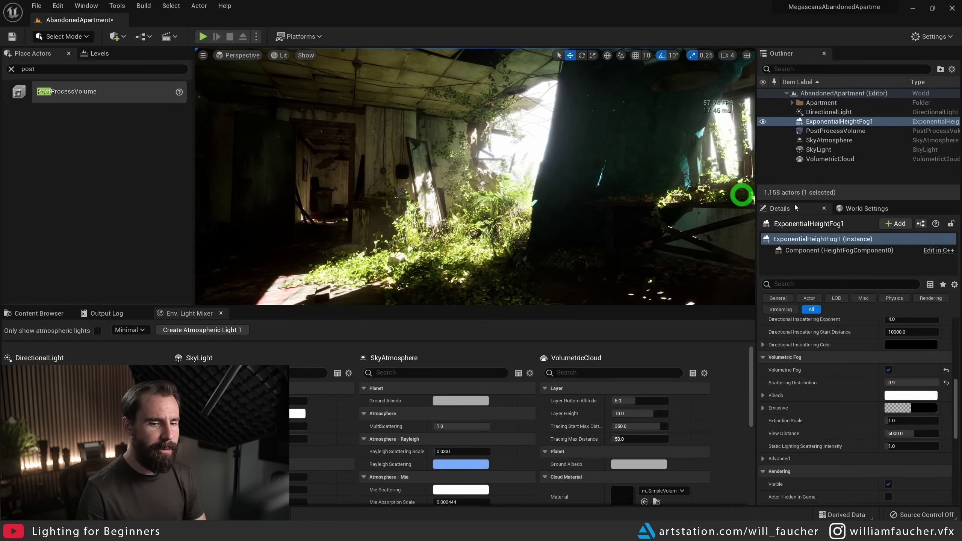
click(946, 382)
Step: Override Lumen Scene Lighting Quality, Final Gather Quality and Final Gather Lighting Update Speed on the PostProcessVolume
right_drag(647, 244, 453, 201)
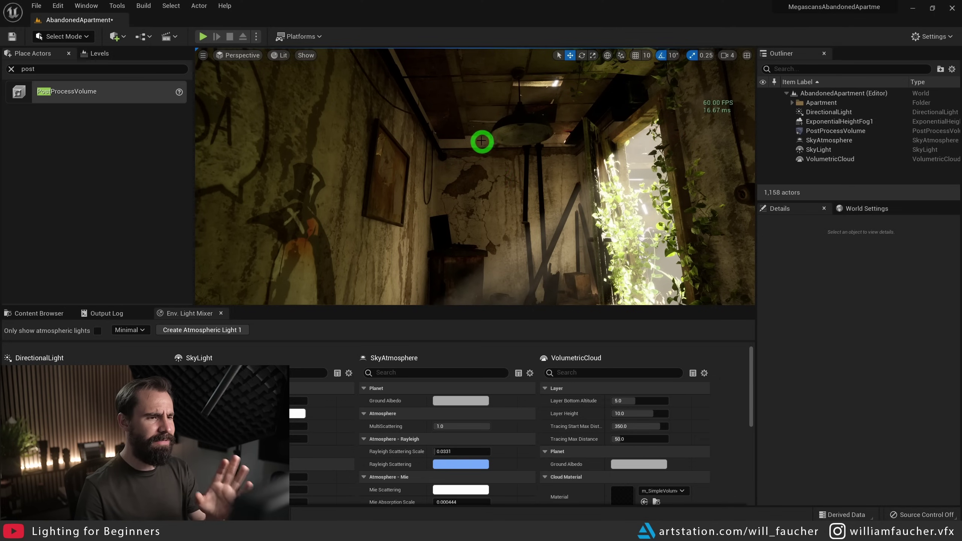
drag(553, 185, 560, 224)
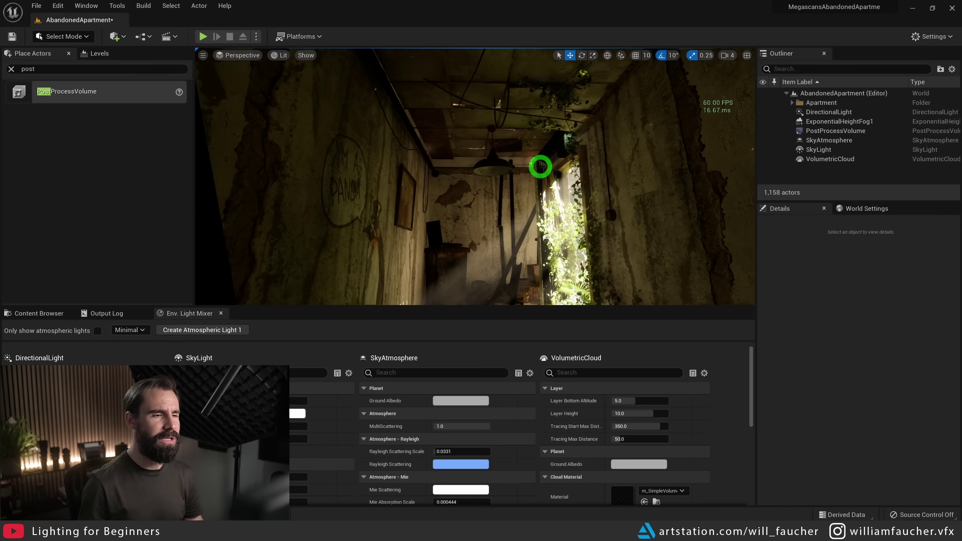
click(820, 134)
click(796, 284)
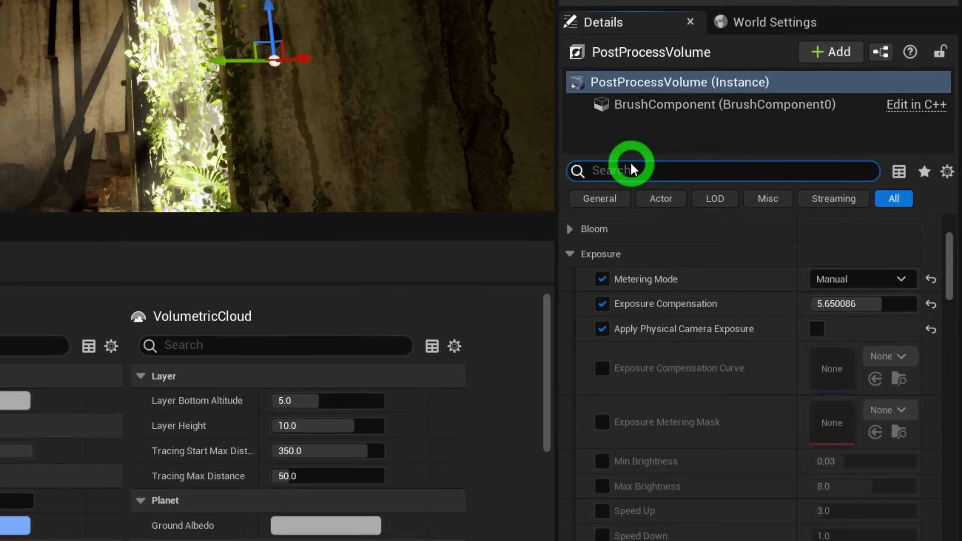
text(Lumen)
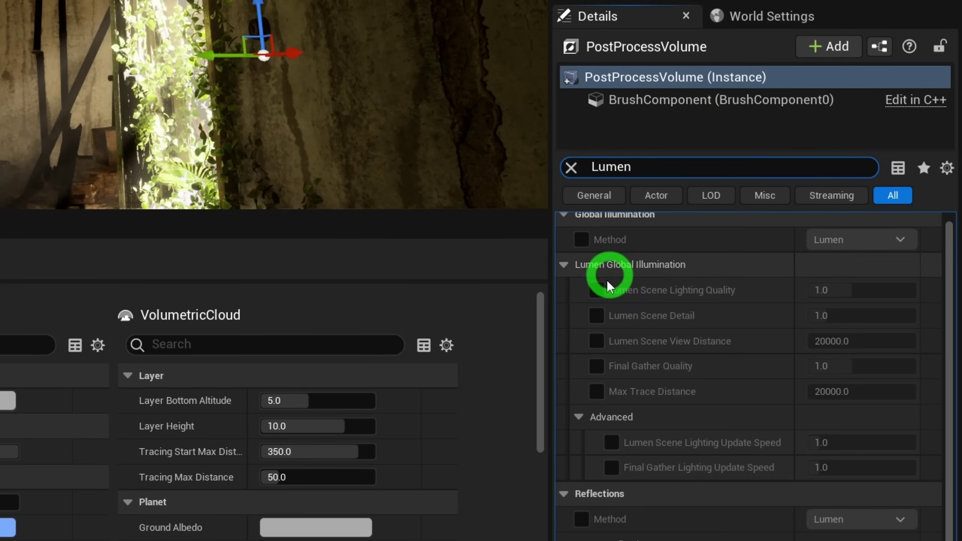
click(596, 290)
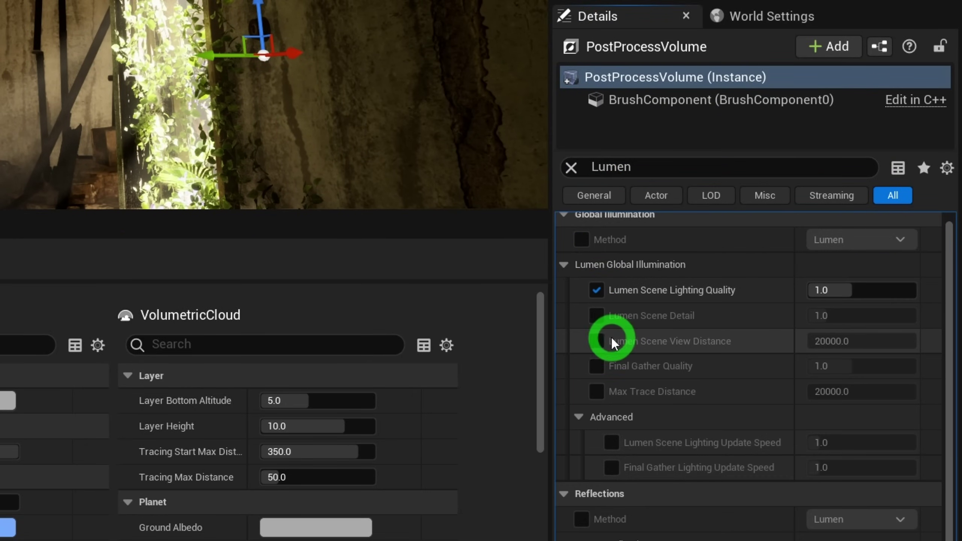
click(596, 366)
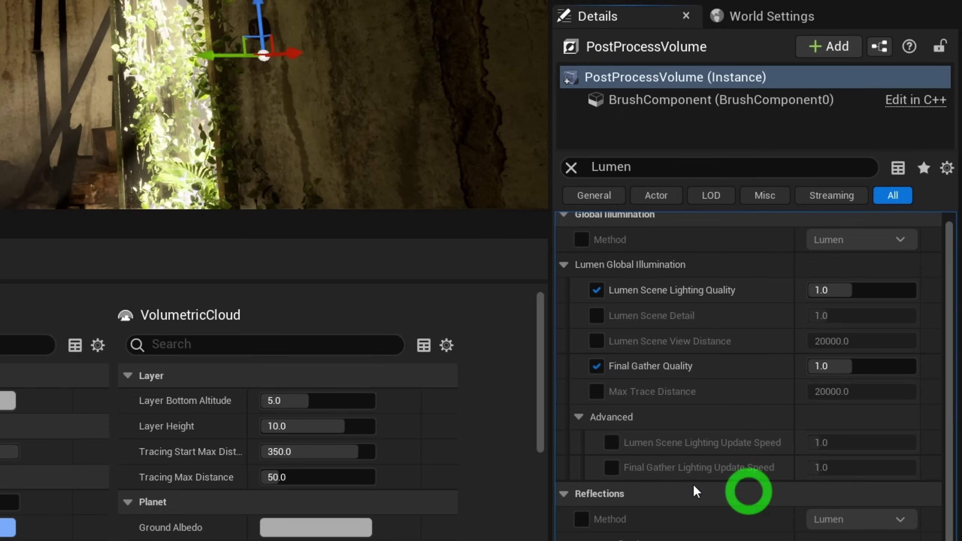
click(609, 468)
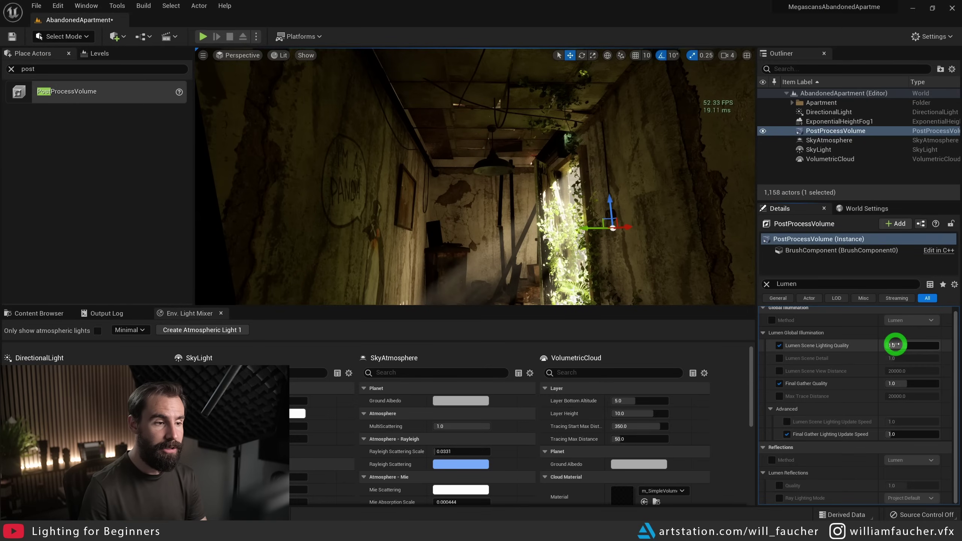
Step: Set Lumen Scene Lighting Quality and Final Gather Quality to 2.0 and Final Gather Lighting Update Speed to 0.5, and inspect the dark corridor
drag(895, 344, 939, 345)
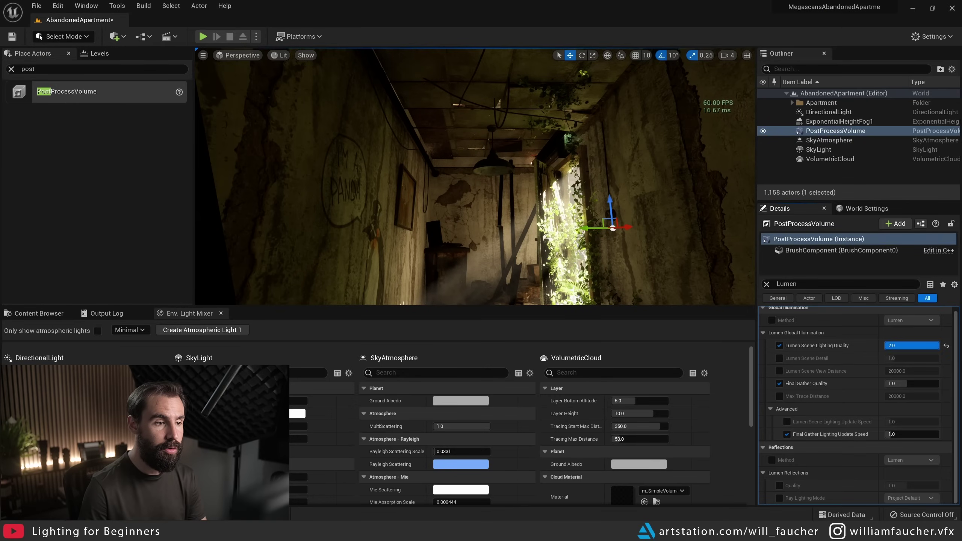
drag(896, 383, 904, 384)
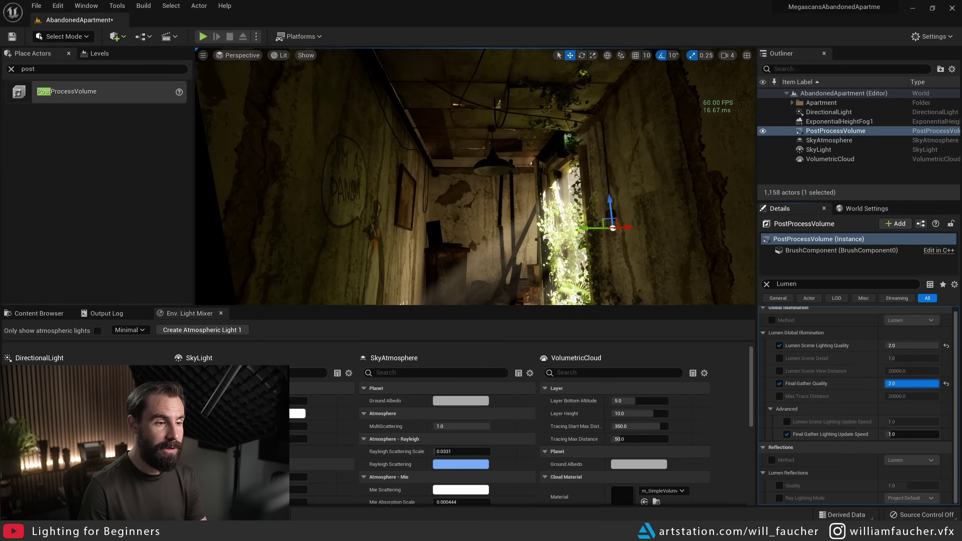
drag(905, 435, 723, 438)
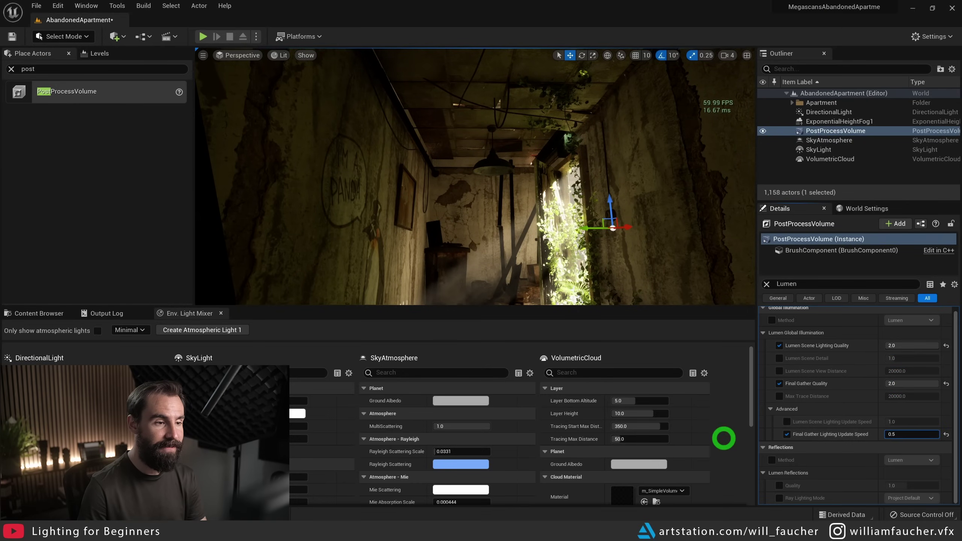
right_drag(562, 229, 553, 238)
key(Escape)
right_drag(542, 182, 533, 161)
key(s)
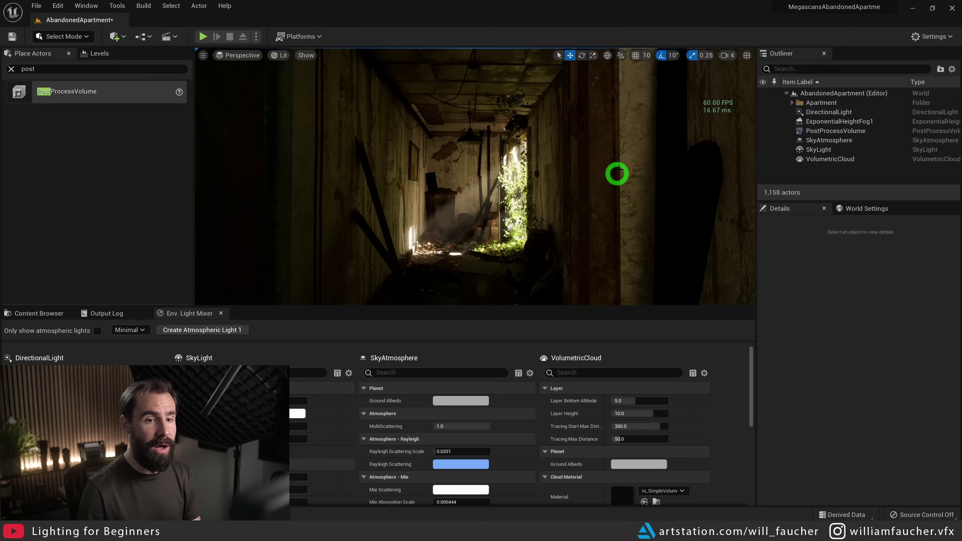
Step: Reset the PostProcessVolume's three Lumen overrides to their defaults, and raise Lumen Scene Lighting Quality and Final Gather Quality again
click(827, 131)
click(946, 435)
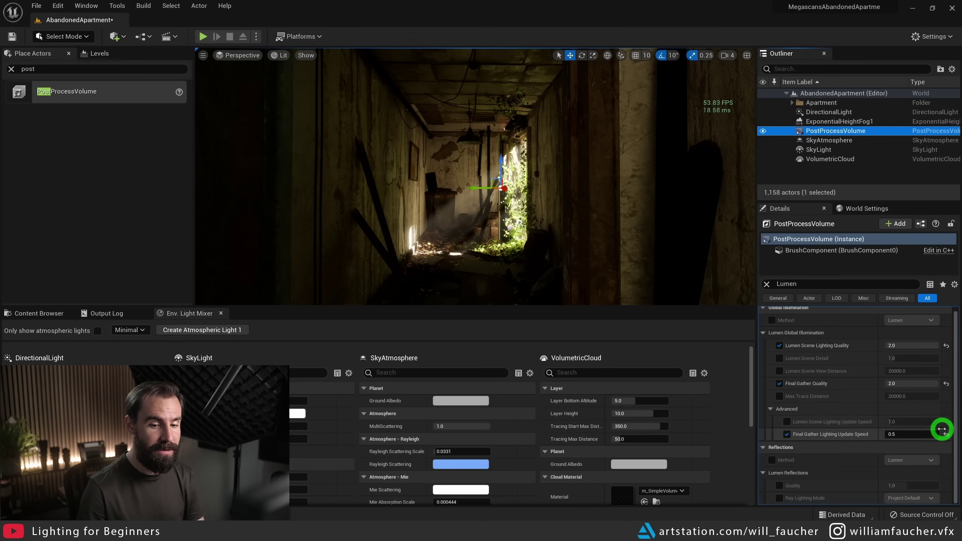
click(945, 384)
click(946, 348)
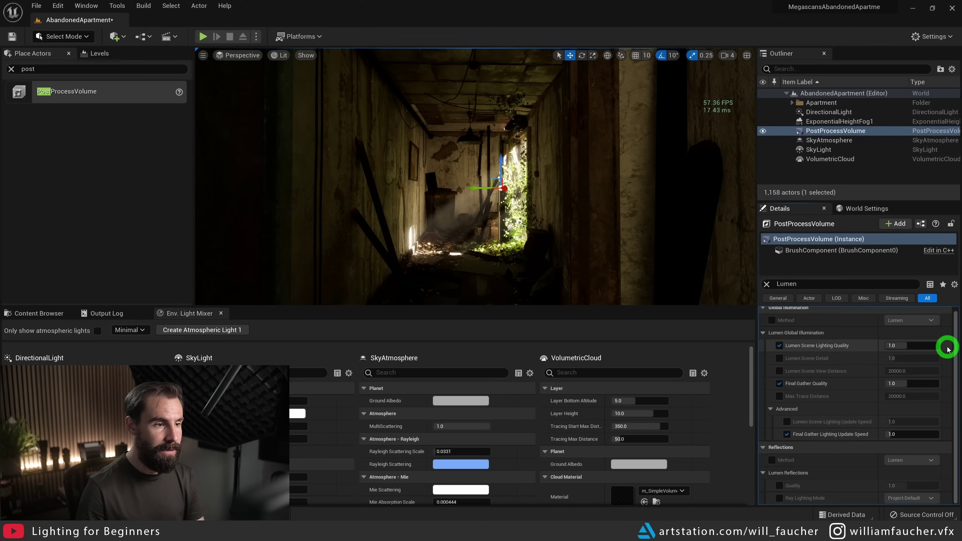
drag(897, 346, 939, 346)
drag(903, 383, 938, 384)
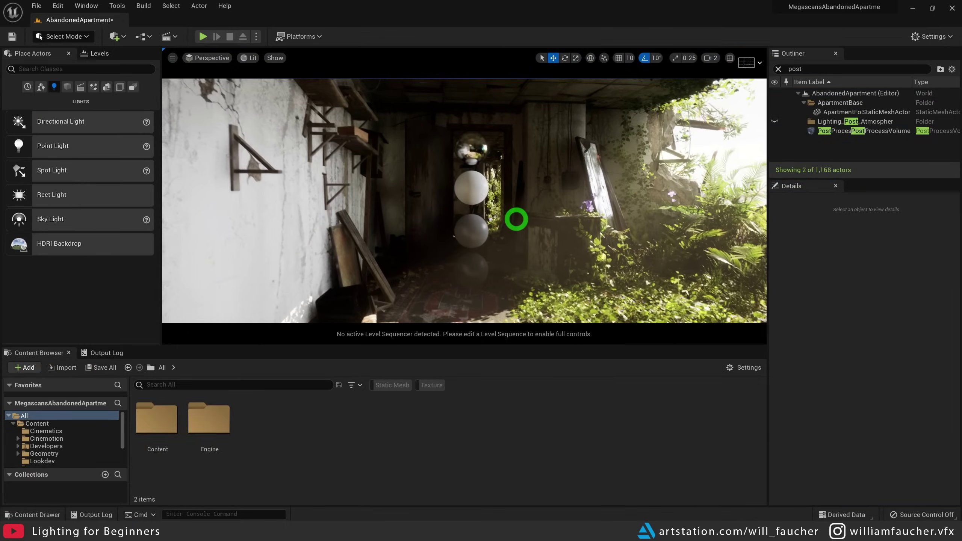
right_drag(516, 219, 543, 185)
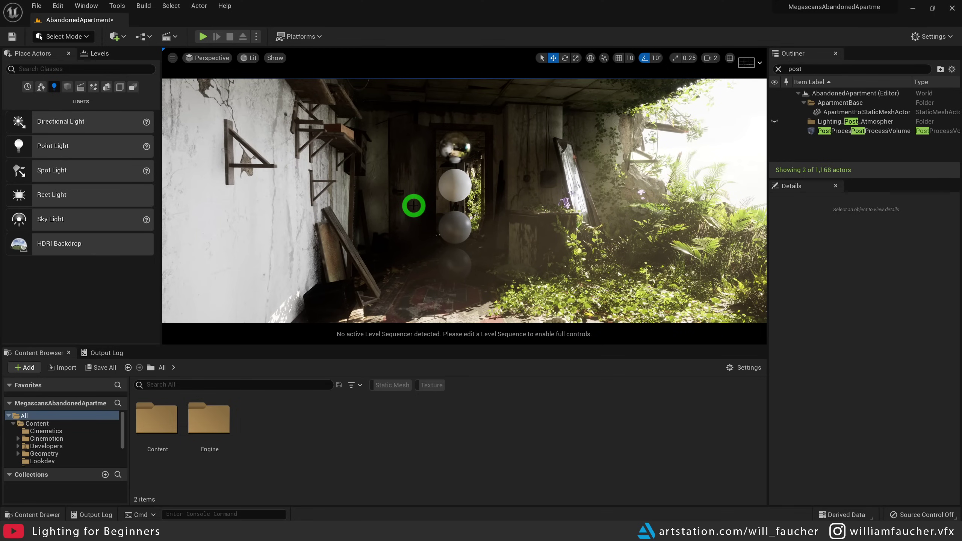
right_drag(597, 228, 596, 228)
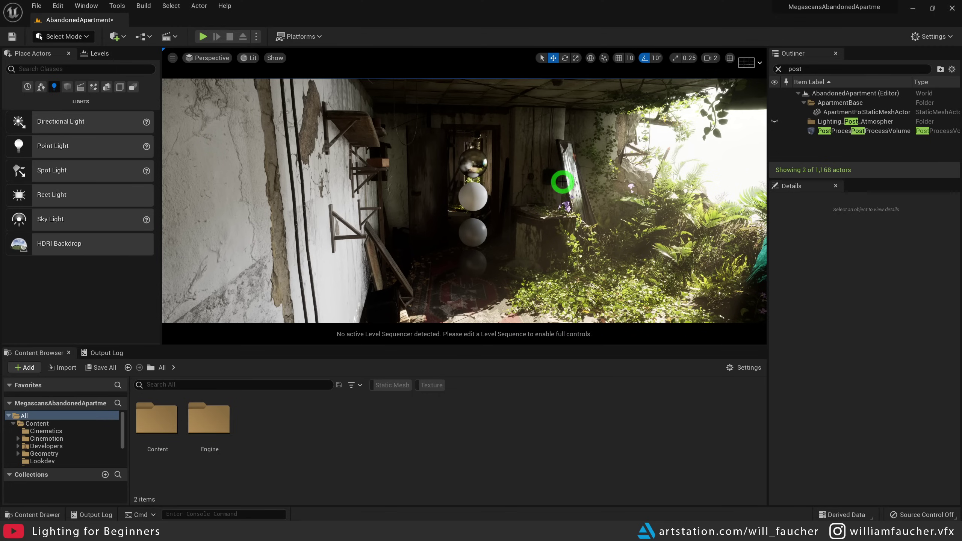
right_drag(528, 176, 529, 177)
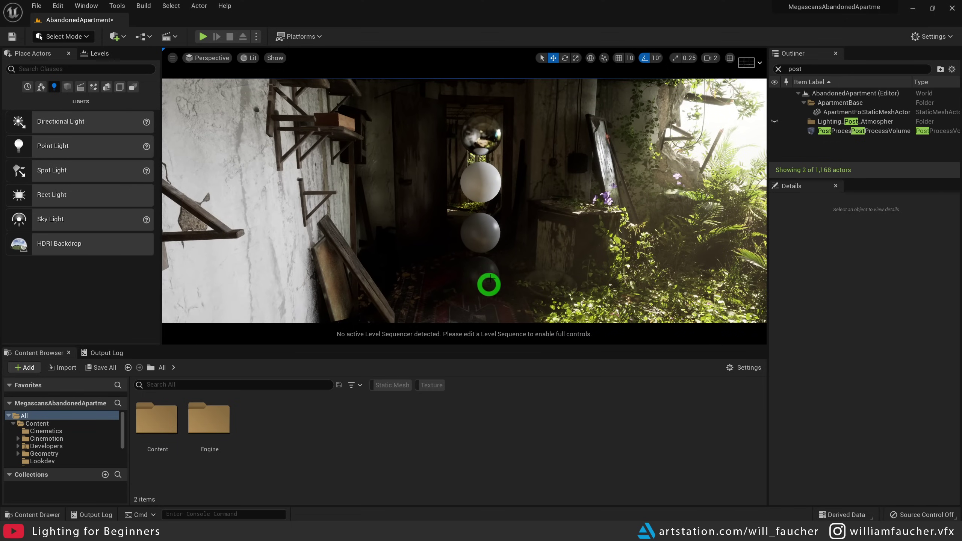
Step: Lower the PostProcessVolume's Exposure Compensation to about 2.44 and inspect the reference spheres in the room
right_drag(552, 223, 568, 240)
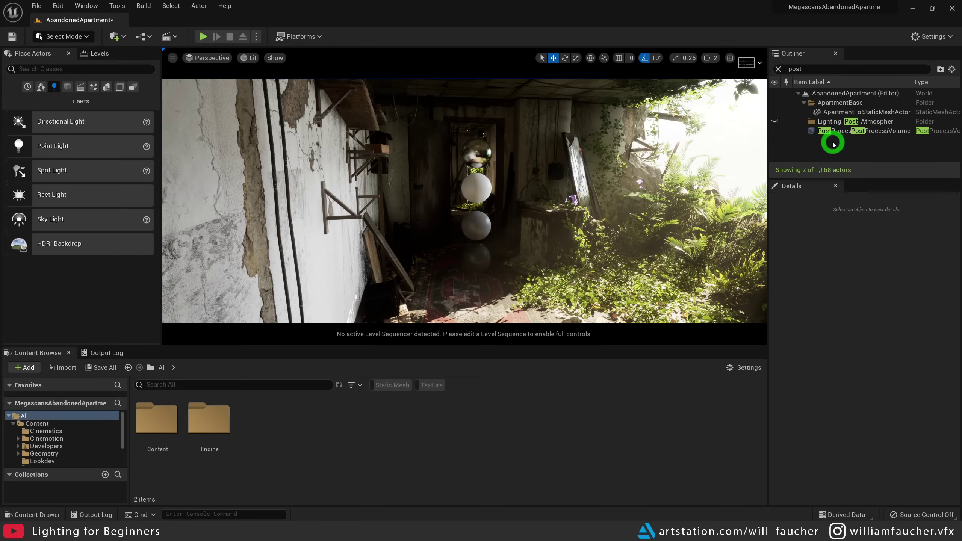
click(837, 131)
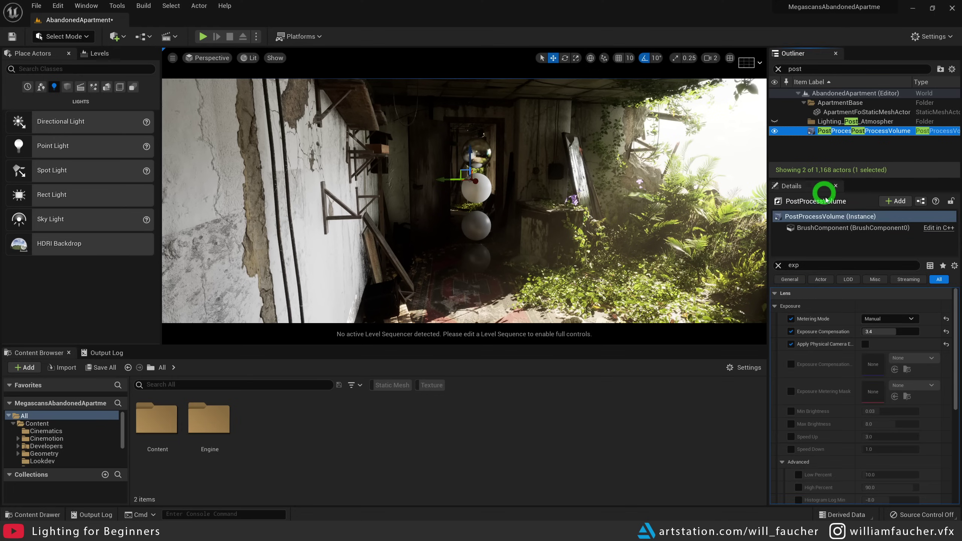
drag(896, 333, 894, 331)
right_drag(494, 194, 441, 249)
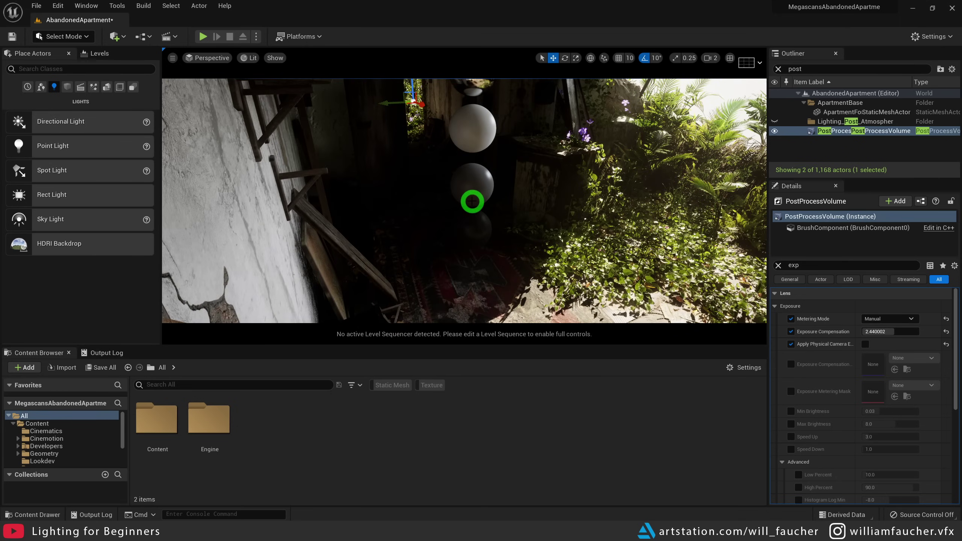
right_drag(535, 221, 515, 209)
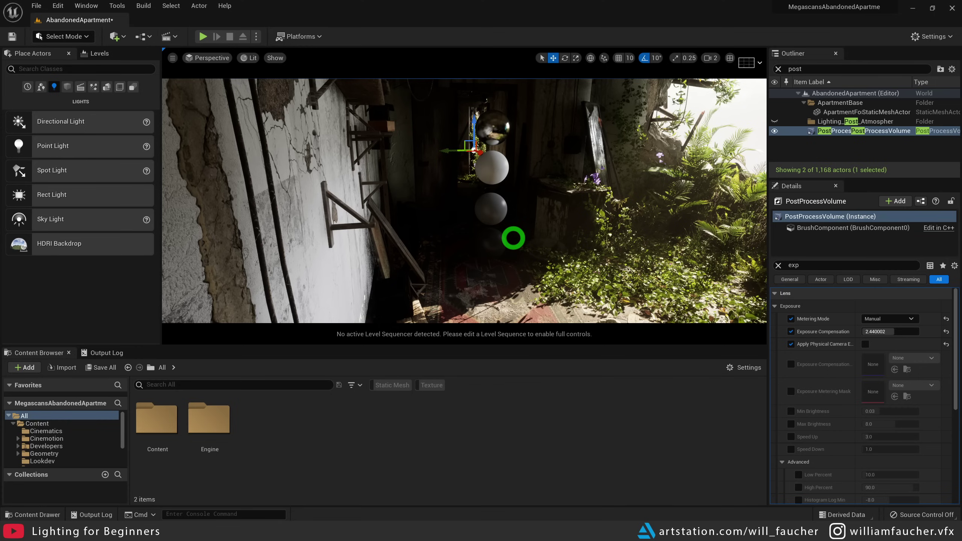
right_drag(515, 237, 595, 237)
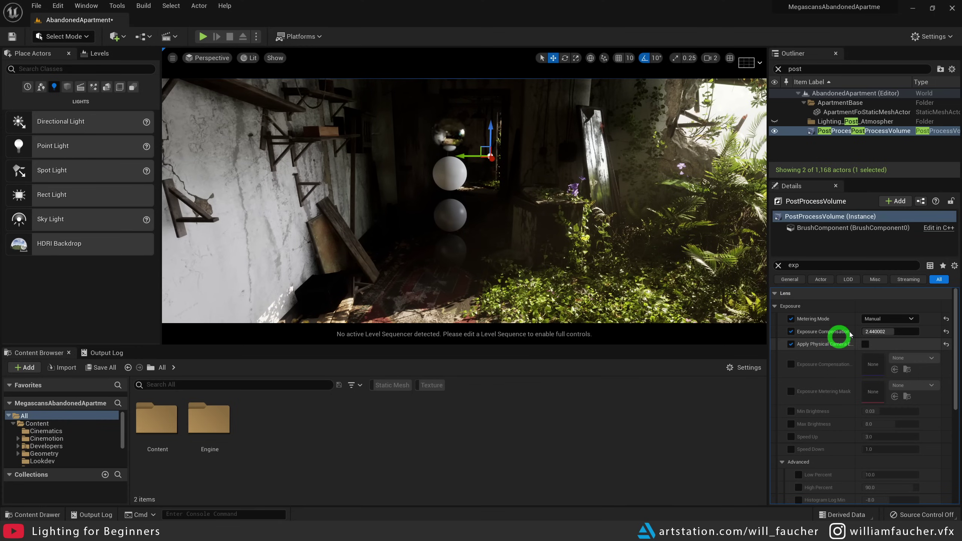
Step: Raise Exposure Compensation to about 5.5 and inspect the reference spheres up close
drag(894, 333, 900, 333)
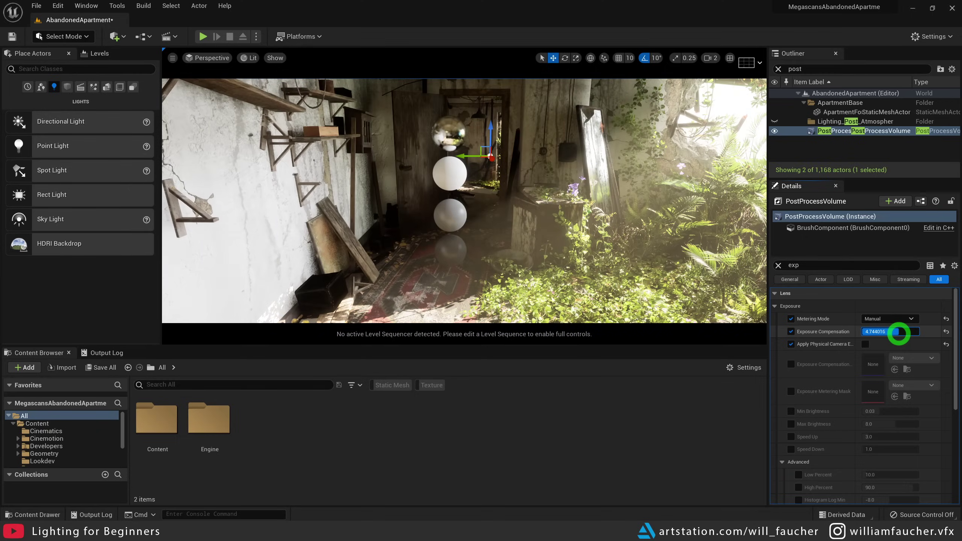
right_drag(500, 182, 425, 176)
right_drag(494, 152, 491, 237)
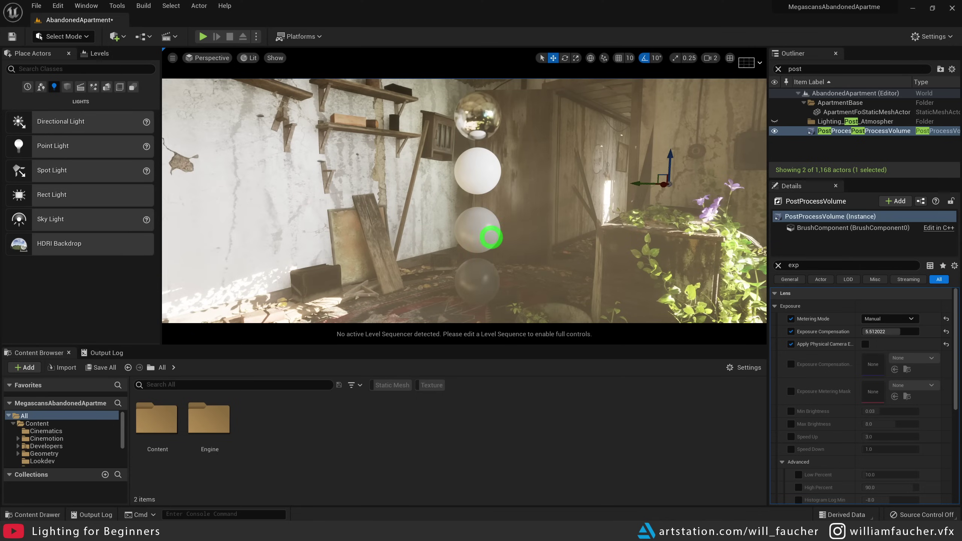
Step: Undo the Exposure Compensation edits, deselect the PostProcessVolume, and inspect the spheres against the dark doorway
right_drag(475, 178, 468, 82)
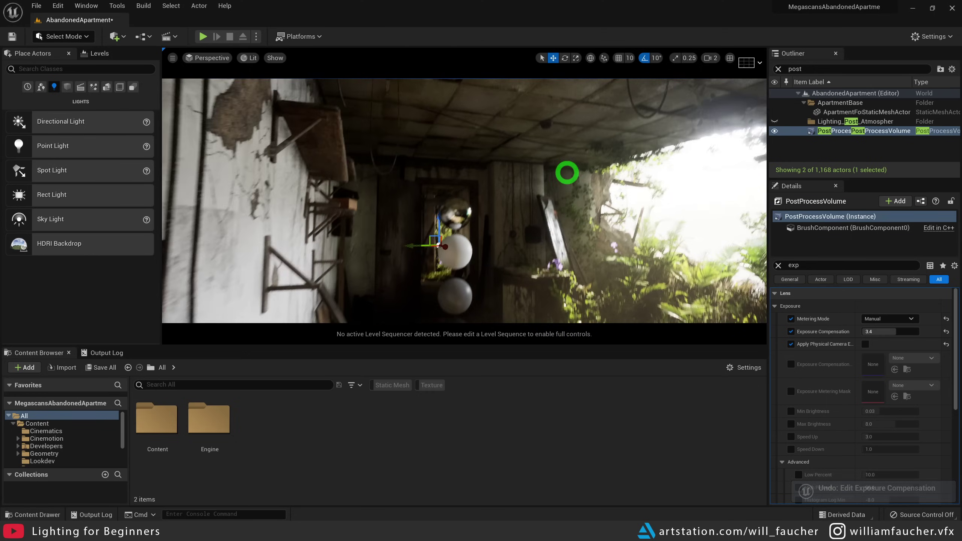
right_drag(567, 172, 597, 196)
key(Escape)
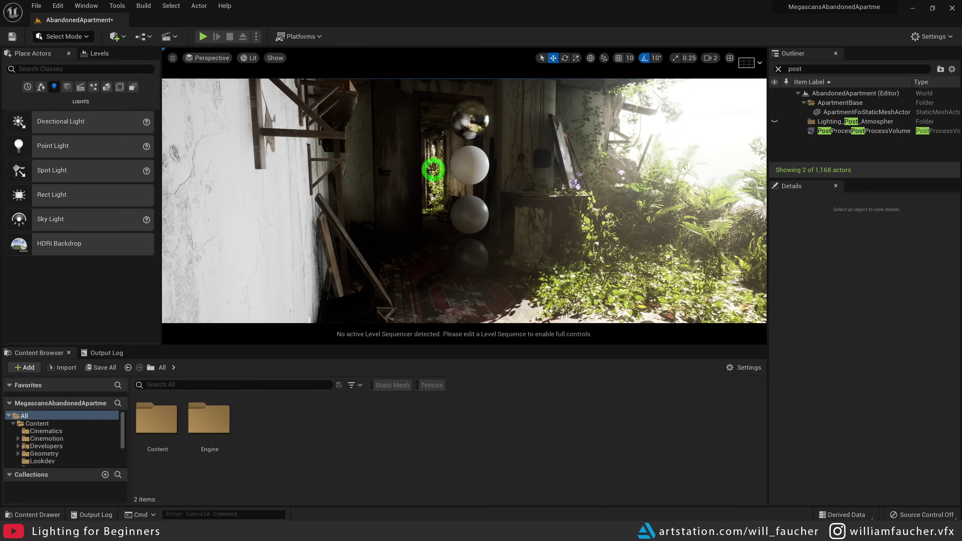
right_drag(559, 207, 411, 195)
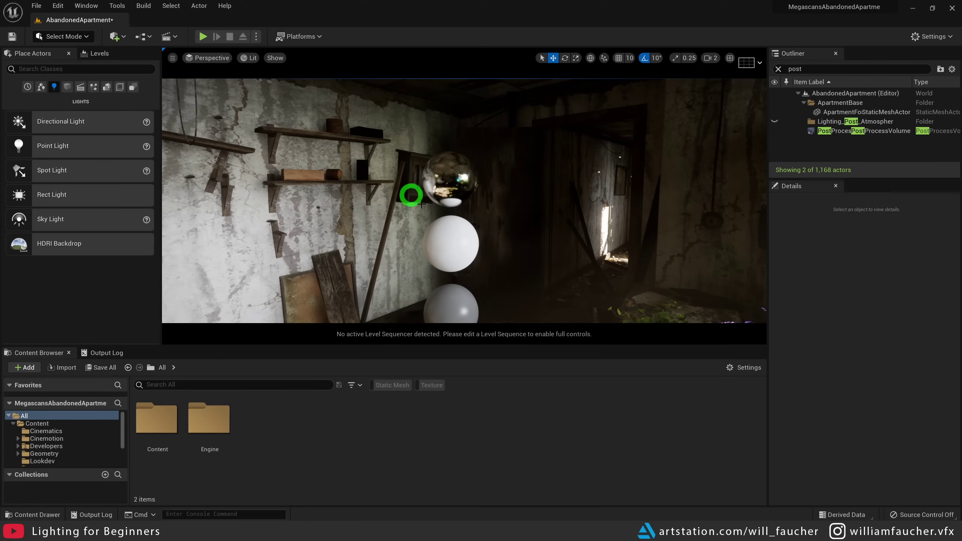
right_drag(591, 187, 469, 227)
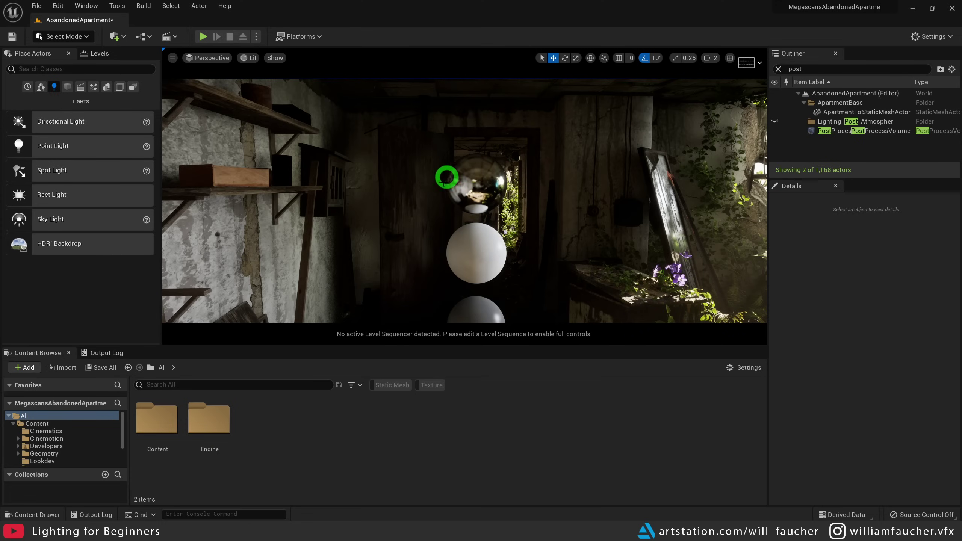
right_drag(705, 217, 520, 127)
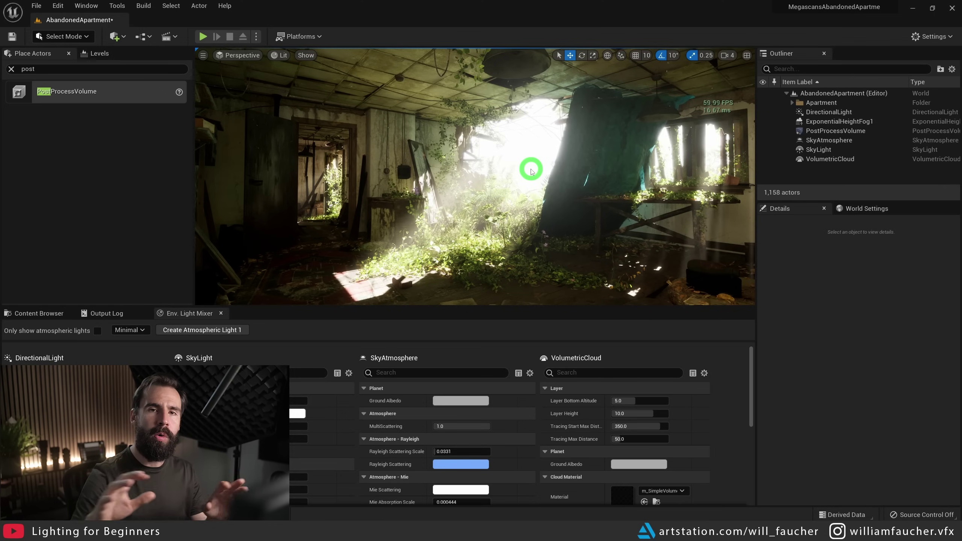
Step: Rotate the sun's directional light so that light shafts stream through the window opening into the room
key(ctrl+l)
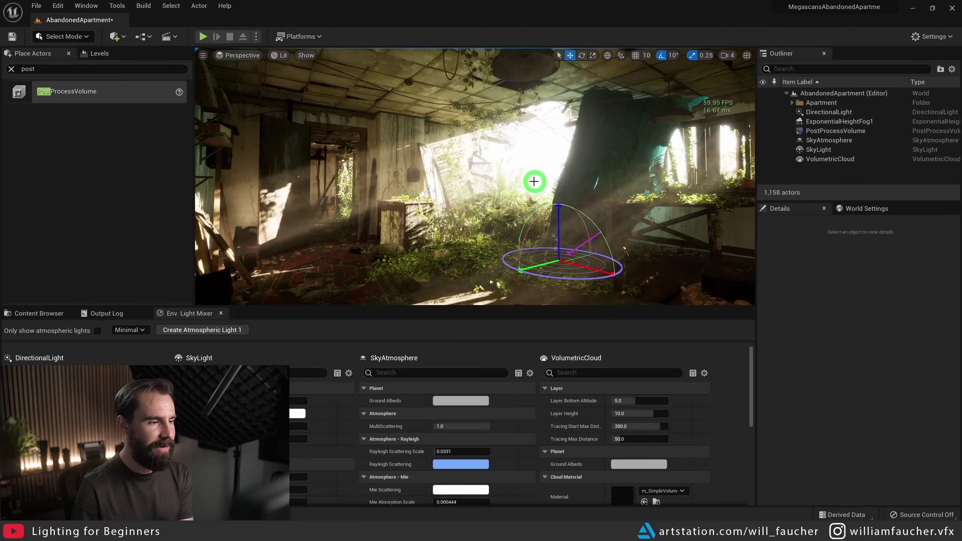
right_drag(535, 182, 446, 140)
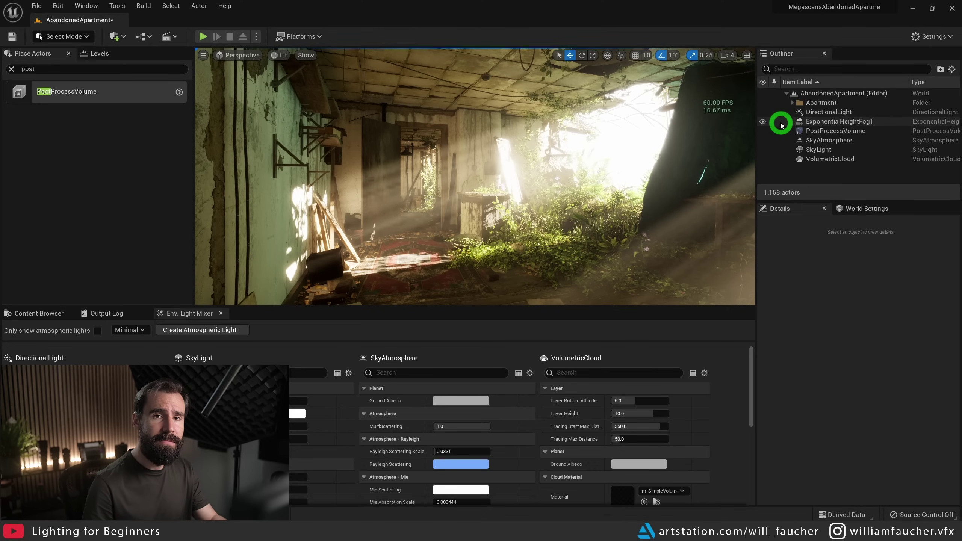
Step: Delete the VolumetricCloud, SkyLight, SkyAtmosphere and DirectionalLight actors from the level
click(827, 159)
shift+click(826, 141)
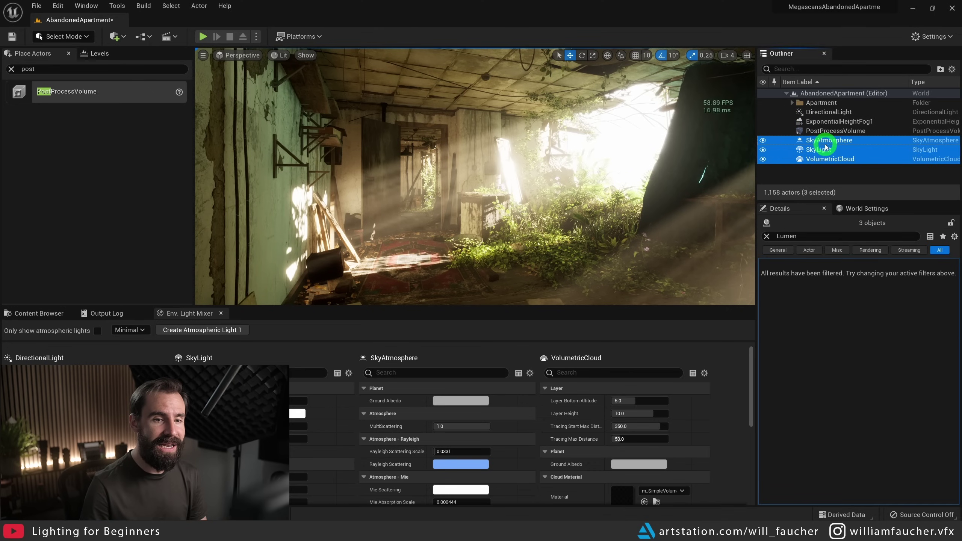
ctrl+click(828, 112)
right_drag(585, 140, 585, 141)
key(Delete)
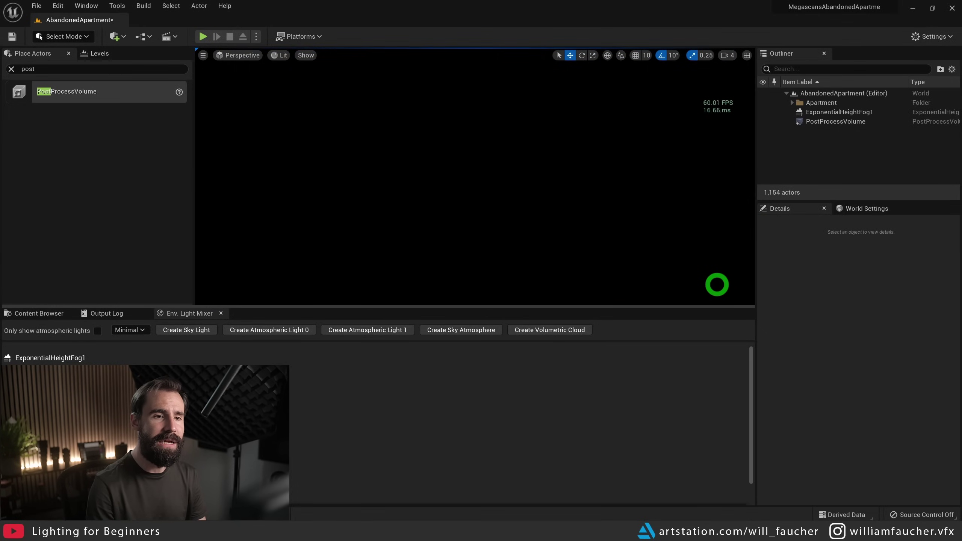
Step: Clear the actor search and place an HDRI Backdrop inside the apartment, leaving it deselected
click(12, 70)
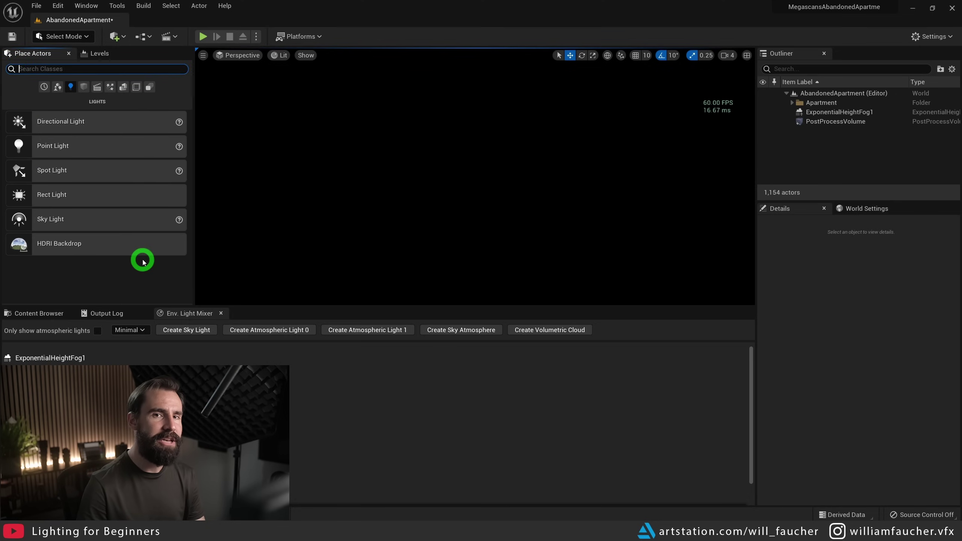
click(64, 246)
drag(63, 246, 426, 231)
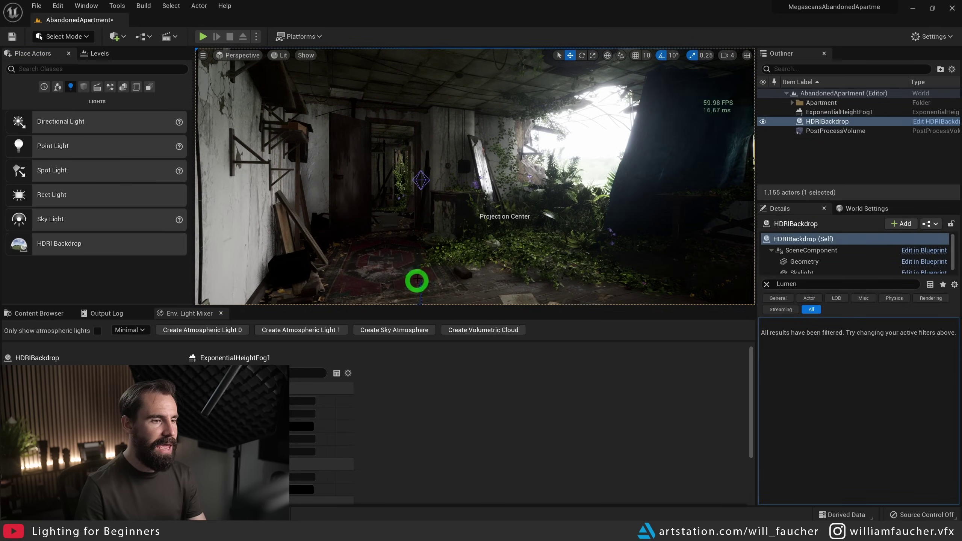
key(Escape)
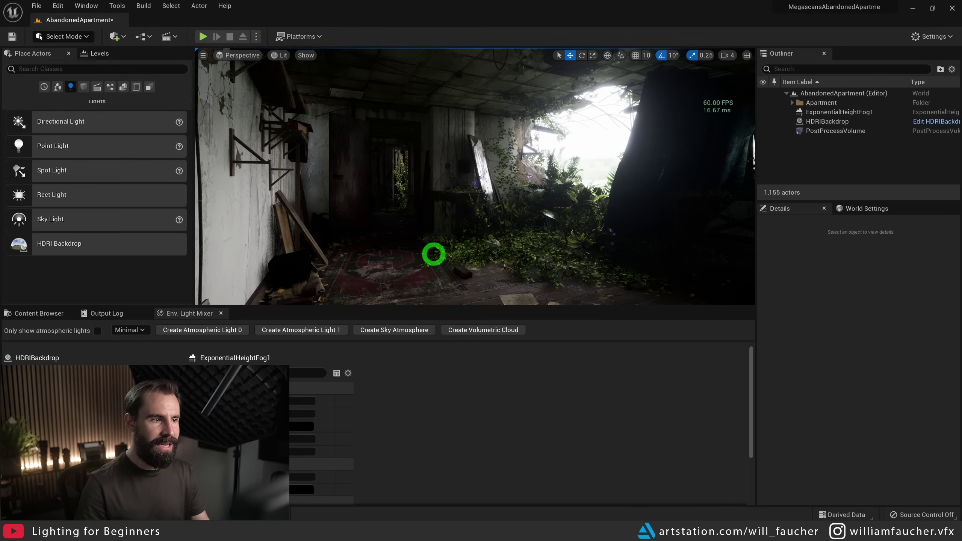
Step: Examine how the HDRI Backdrop lights the corridor, plants and window opening from several viewpoints
mouse_move(440, 228)
right_down()
mouse_move(482, 247)
mouse_move(458, 247)
mouse_move(607, 212)
mouse_move(522, 198)
mouse_move(206, 215)
mouse_move(258, 207)
mouse_move(53, 128)
mouse_move(31, 199)
mouse_move(36, 172)
mouse_move(1, 145)
mouse_move(677, 235)
mouse_move(600, 233)
mouse_move(853, 231)
mouse_move(782, 236)
mouse_move(788, 90)
mouse_move(438, 226)
right_up()
right_drag(414, 161, 528, 25)
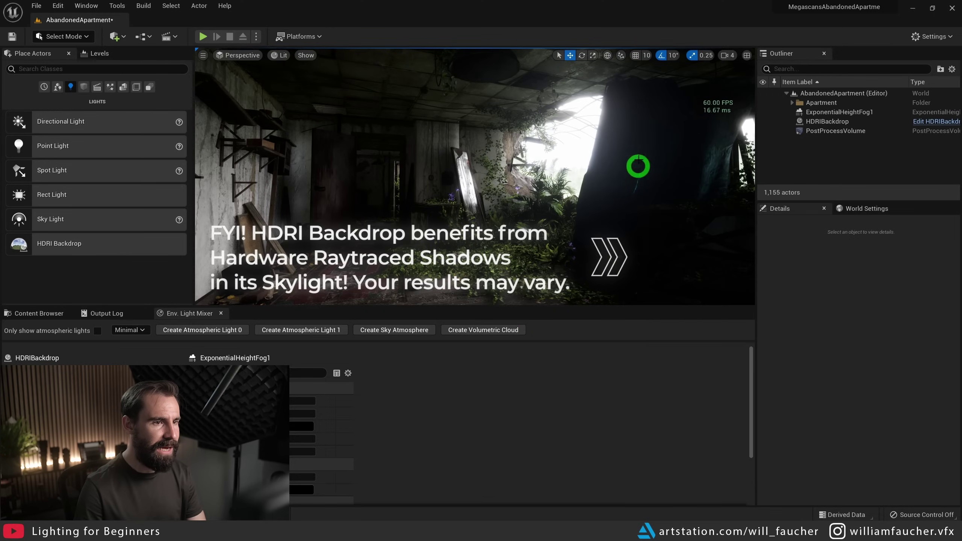
right_drag(598, 207, 603, 203)
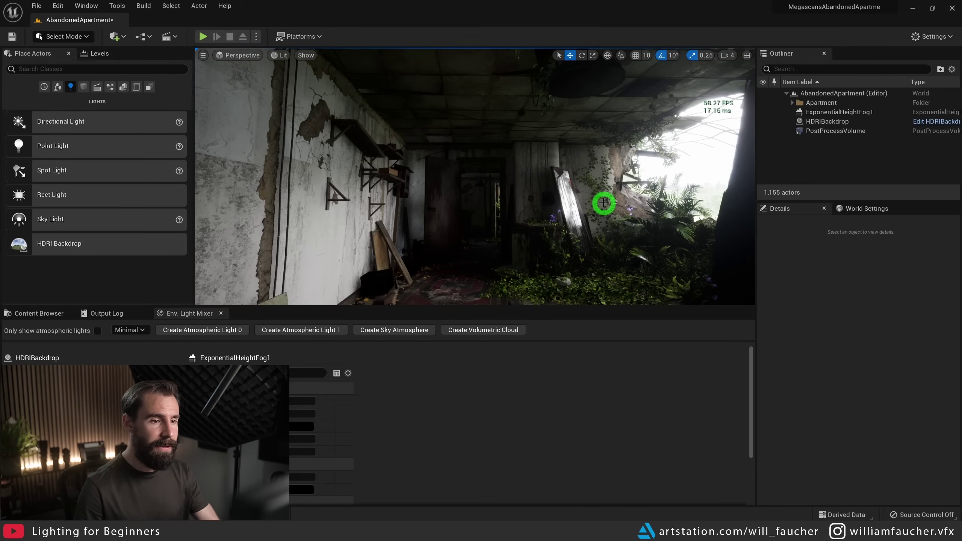
right_drag(579, 225, 606, 238)
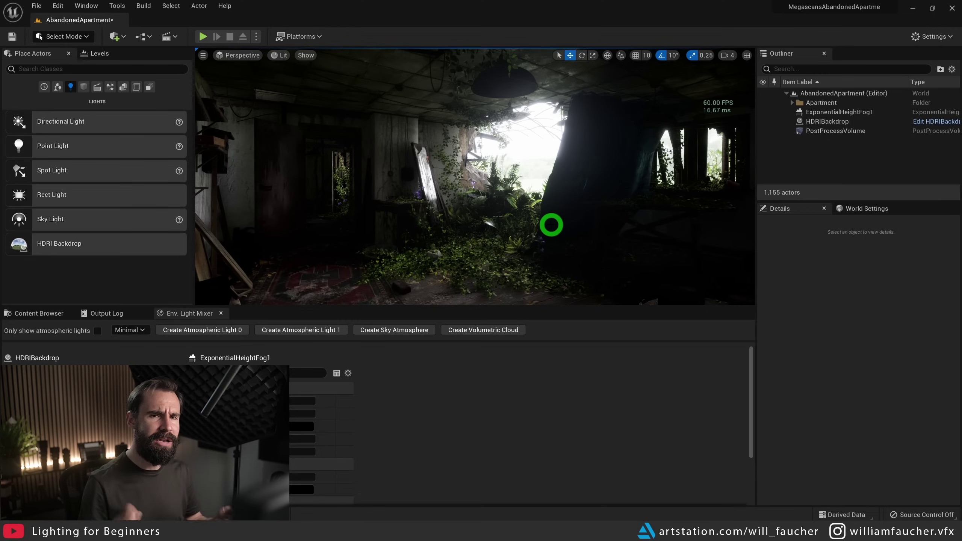
right_drag(512, 190, 482, 159)
key(w)
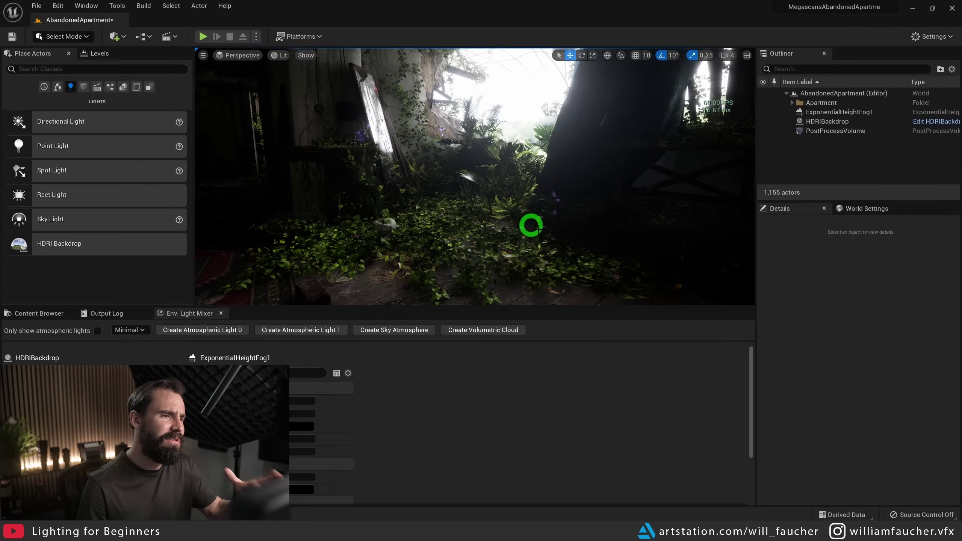
right_drag(538, 229, 579, 231)
key(s)
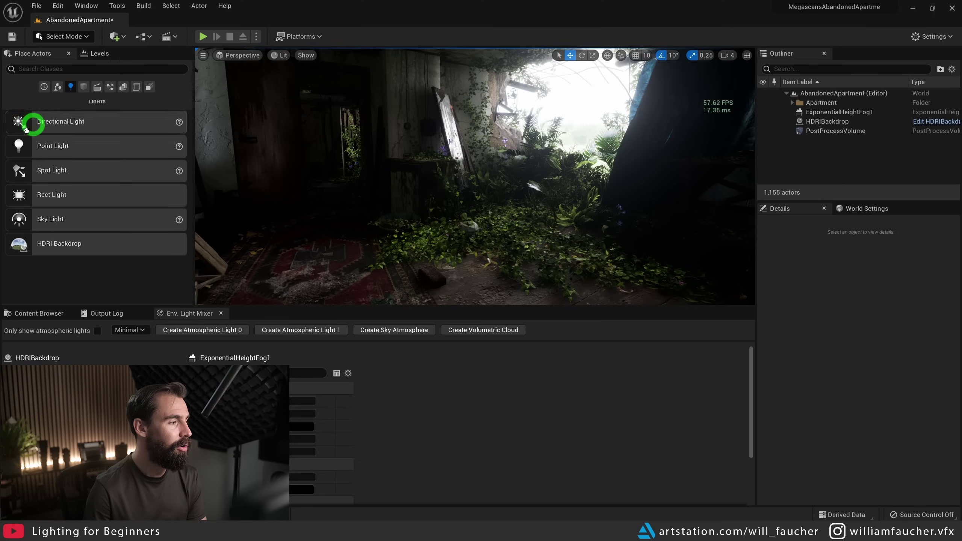
Step: Place a Rect Light at the window opening and rotate it 60° about Z
drag(44, 196, 495, 110)
key(e)
right_drag(674, 146, 739, 151)
Step: Clear the property filter and set the Rect Light's Source Width and Source Height to 200
click(766, 284)
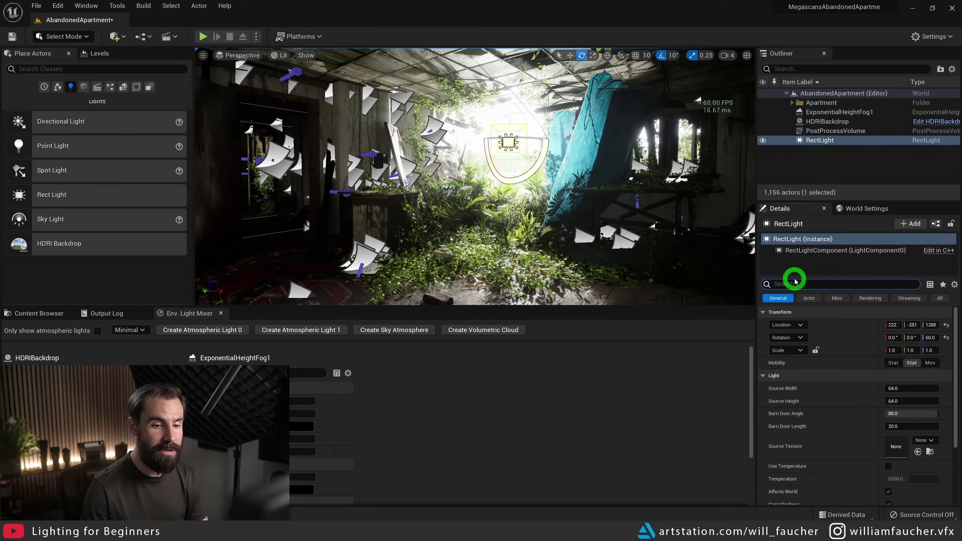
click(921, 389)
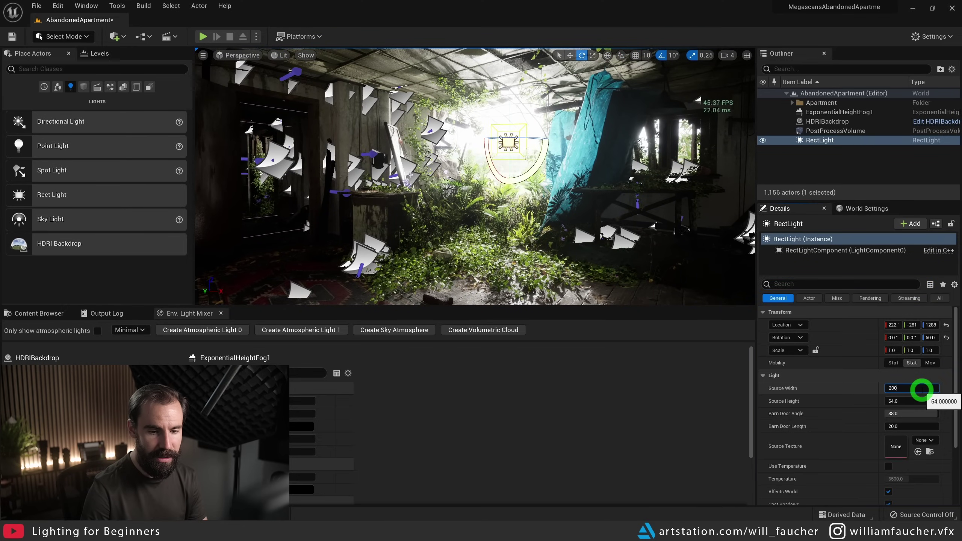
key(Tab)
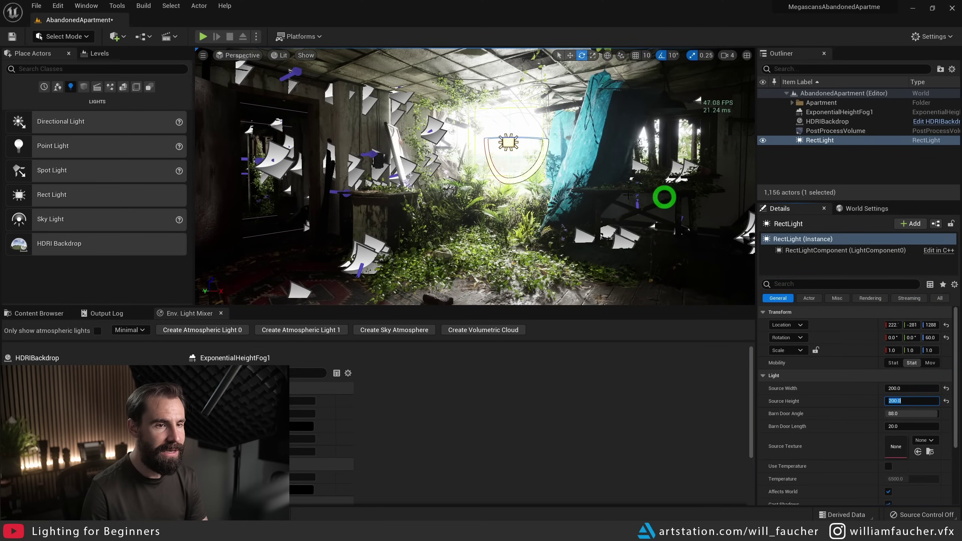
Step: Move the Rect Light within the window opening to about X 161, Y -360, Z 1313, and preview the room without editor icons
right_drag(664, 196, 661, 194)
key(w)
mouse_move(518, 134)
mouse_down()
mouse_move(514, 123)
mouse_move(527, 132)
mouse_up()
right_drag(527, 131, 596, 165)
key(s)
key(g)
key(w)
key(s)
Step: Set the Rect Light's Intensity to 2.0 cd, comparing it with 0 cd
scroll(890, 459, down, 4)
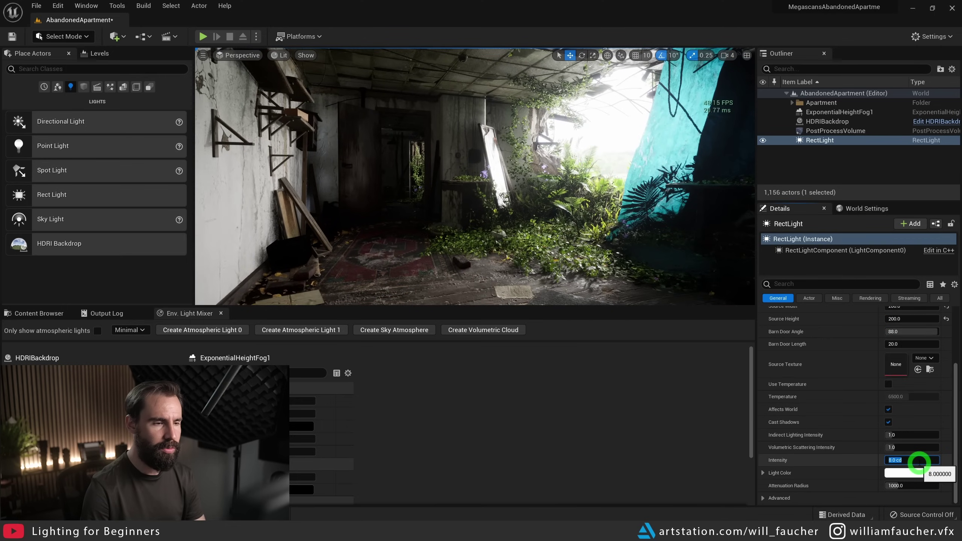
key(Return)
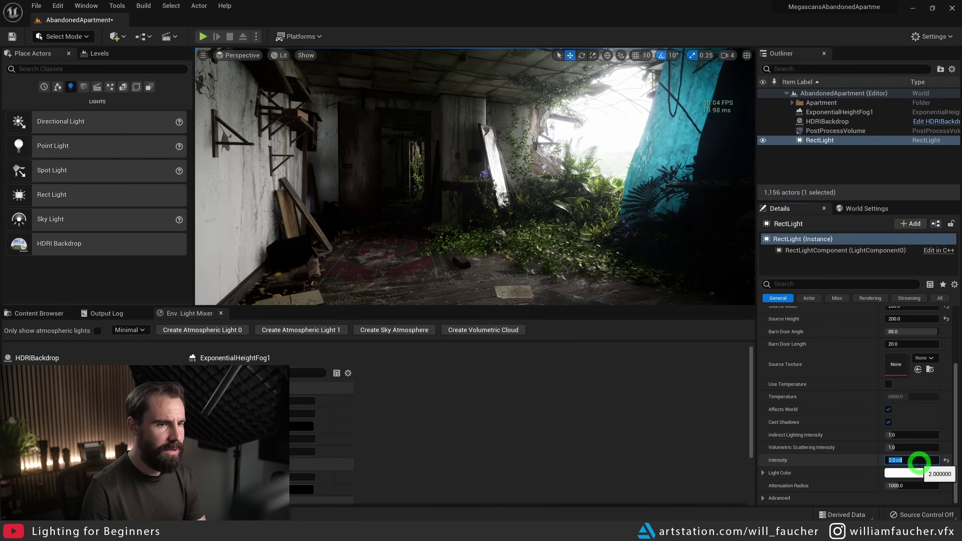
key(Return)
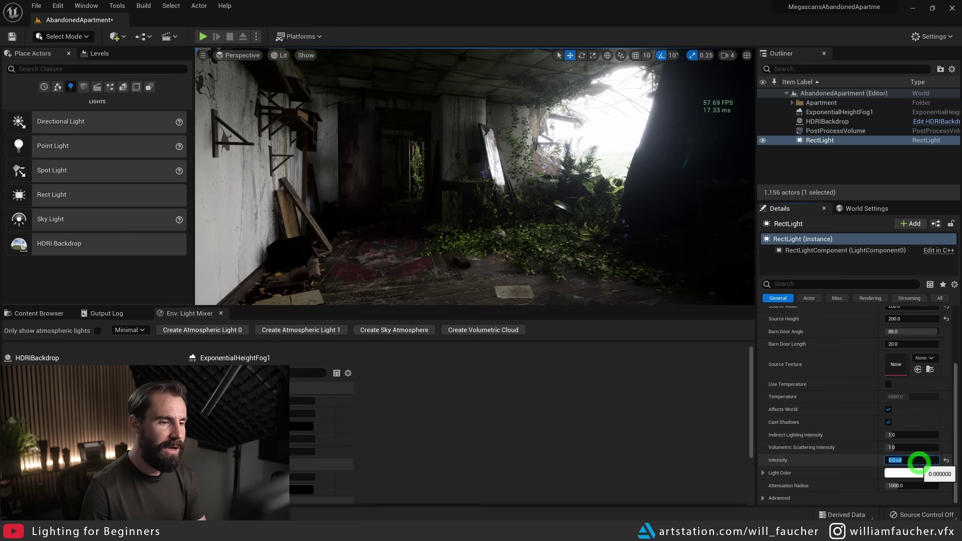
key(Return)
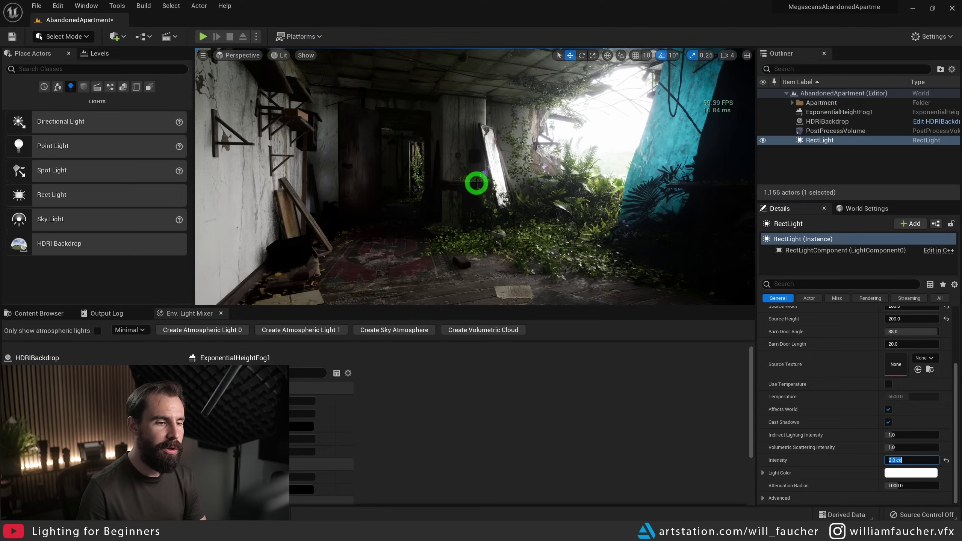
Step: Hide and show the RectLight repeatedly to compare the room with and without its fill
right_drag(477, 183, 576, 217)
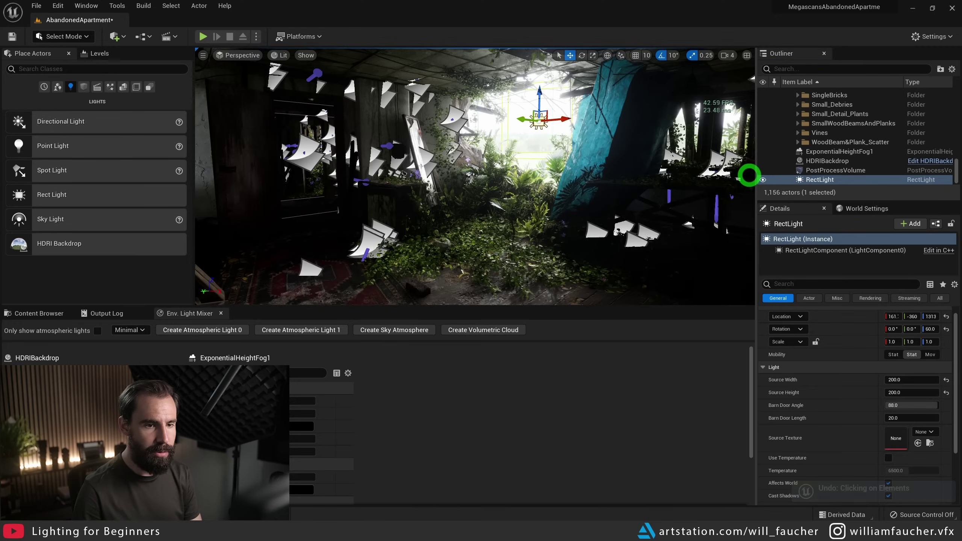
click(763, 179)
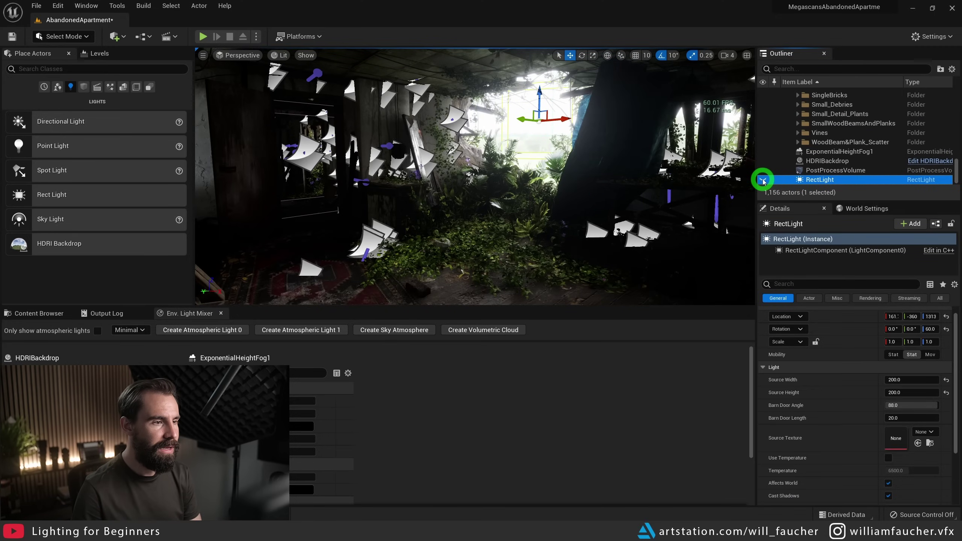
click(763, 180)
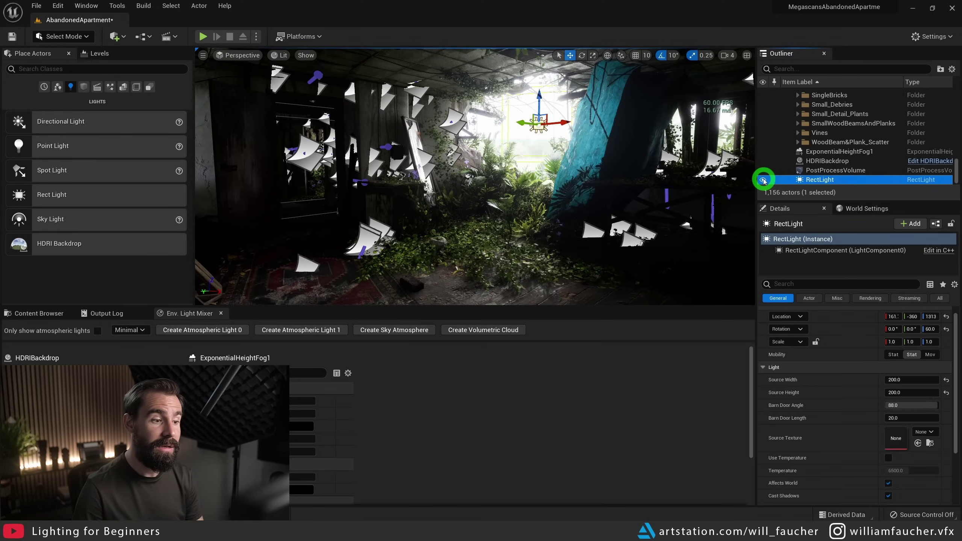
click(763, 180)
click(763, 179)
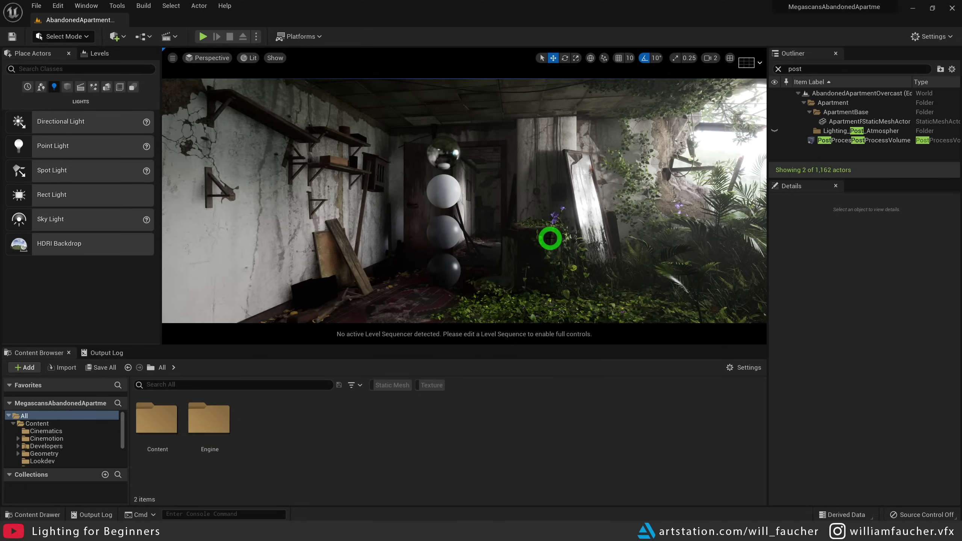
Step: Examine the overcast lighting on the room's reference spheres, white wall and leaning mirror from several angles
mouse_move(550, 238)
right_down()
mouse_move(530, 237)
mouse_move(563, 234)
right_up()
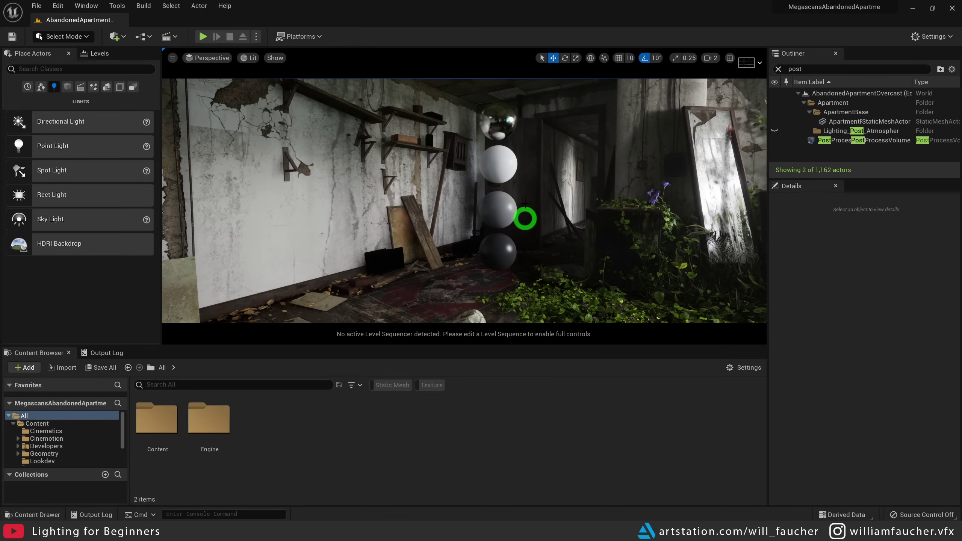
right_drag(486, 205, 488, 196)
mouse_move(492, 272)
right_down()
mouse_move(543, 284)
mouse_move(502, 258)
right_up()
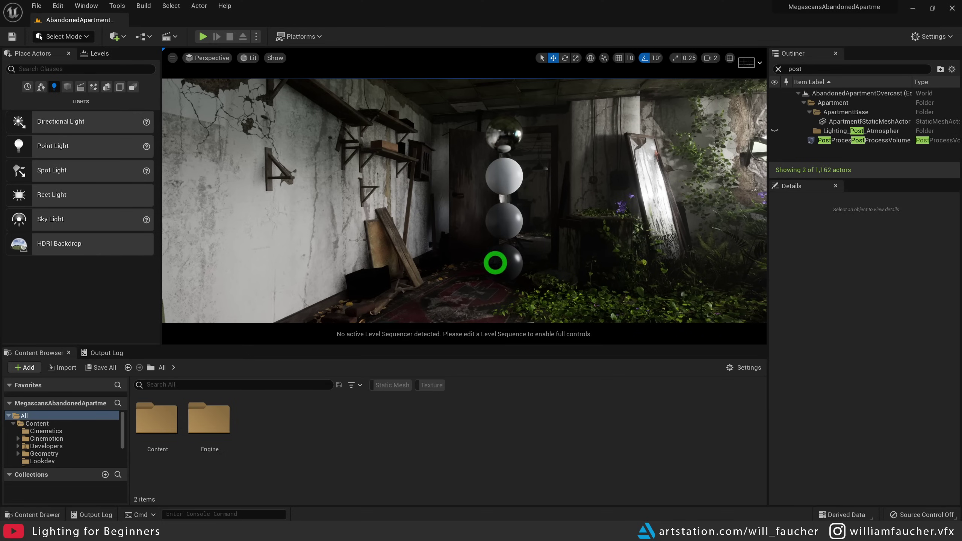
click(510, 262)
key(Escape)
right_drag(549, 254, 492, 187)
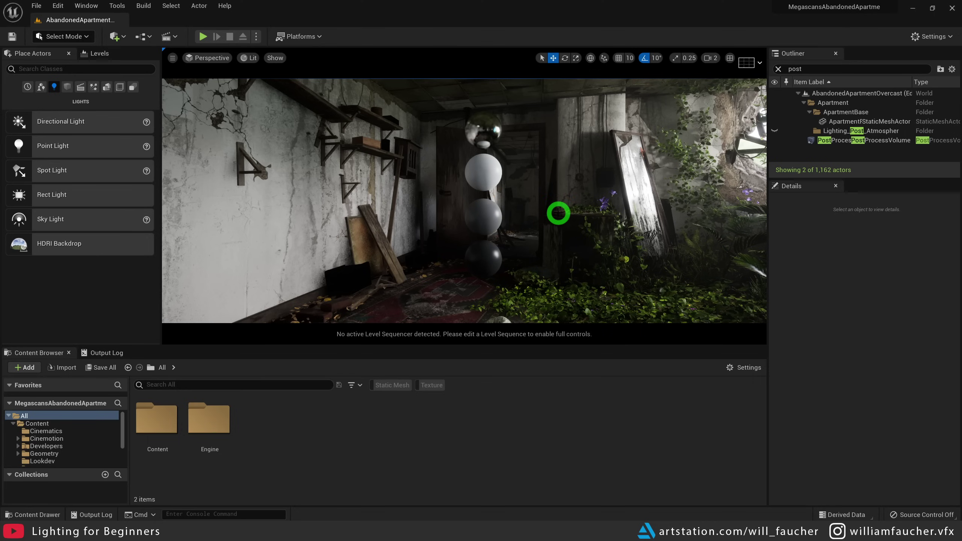
right_drag(498, 108, 502, 145)
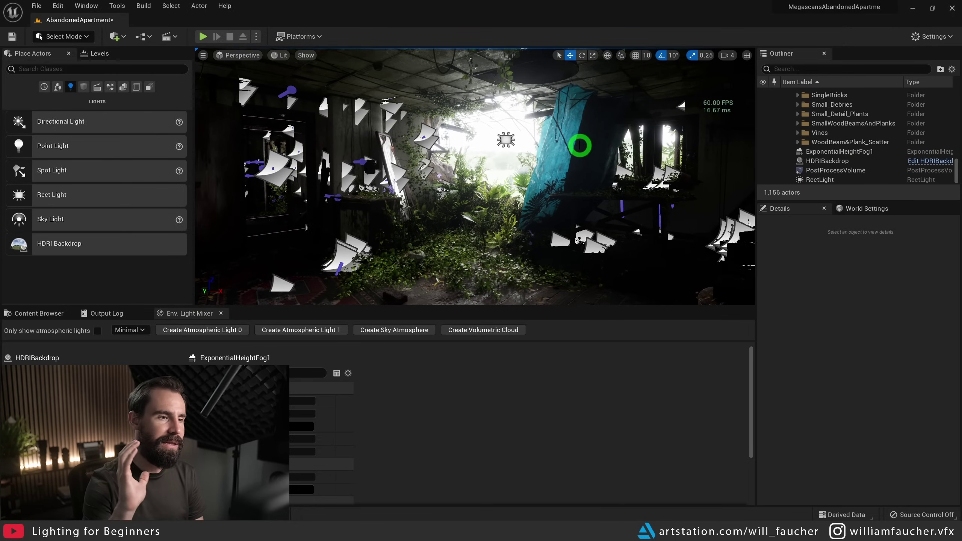
Step: Filter the window Rect Light's properties by "ray", set Cast Ray Traced Shadows to Enabled, and preview the room without editor icons
click(511, 147)
click(807, 285)
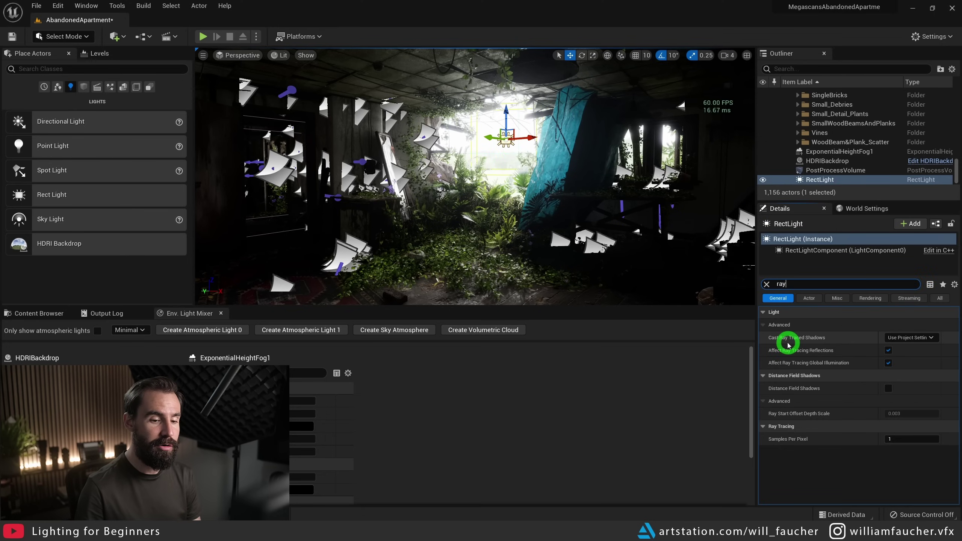
click(930, 337)
click(916, 363)
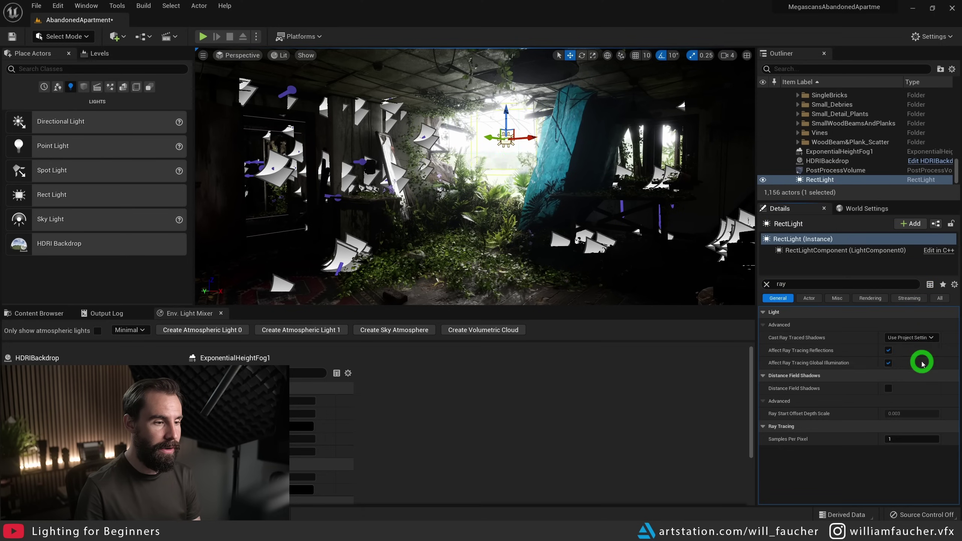
right_drag(573, 235, 567, 240)
key(g)
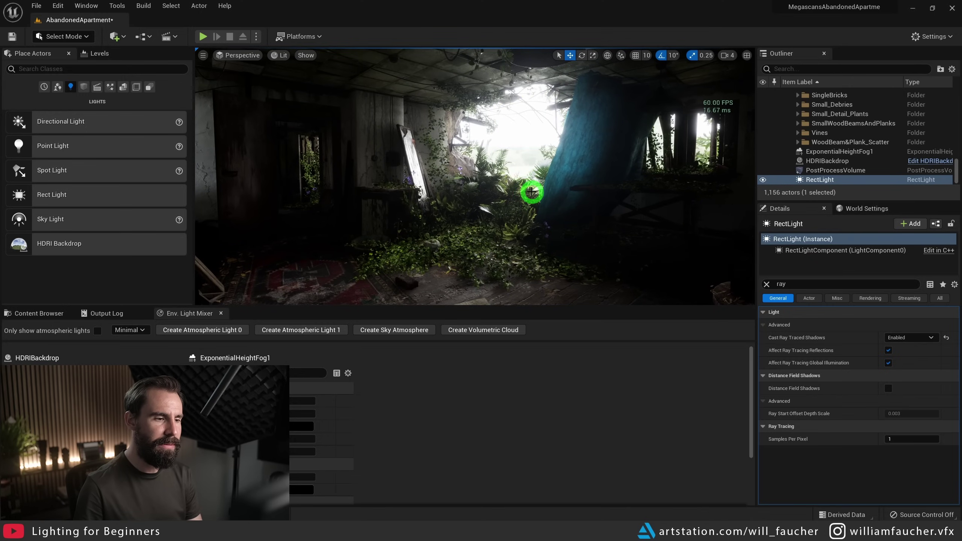
Step: Undo and redo the Cast Ray Traced Shadows change to compare the room's shadows with and without it
right_drag(532, 192, 533, 190)
key(ctrl+z)
key(ctrl+y)
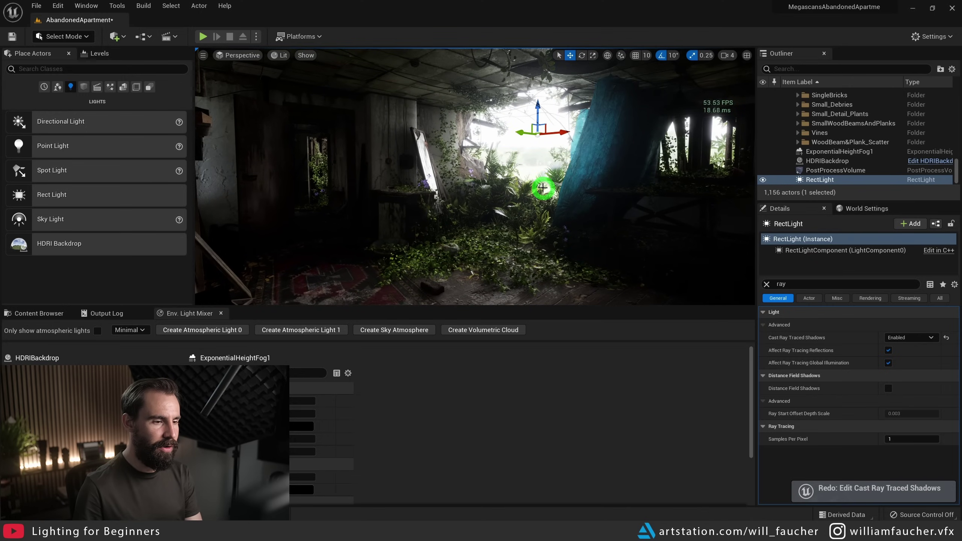
key(ctrl+z)
key(ctrl+y)
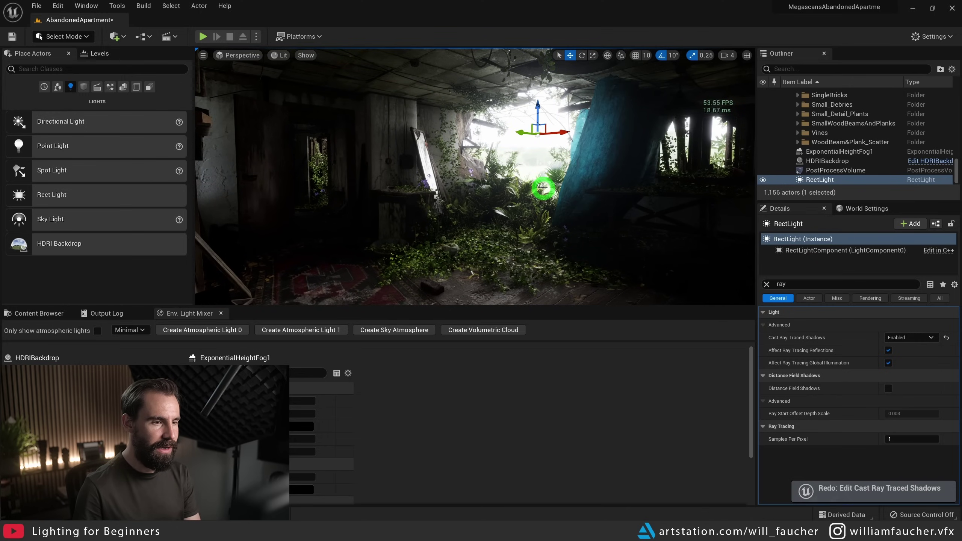
key(g)
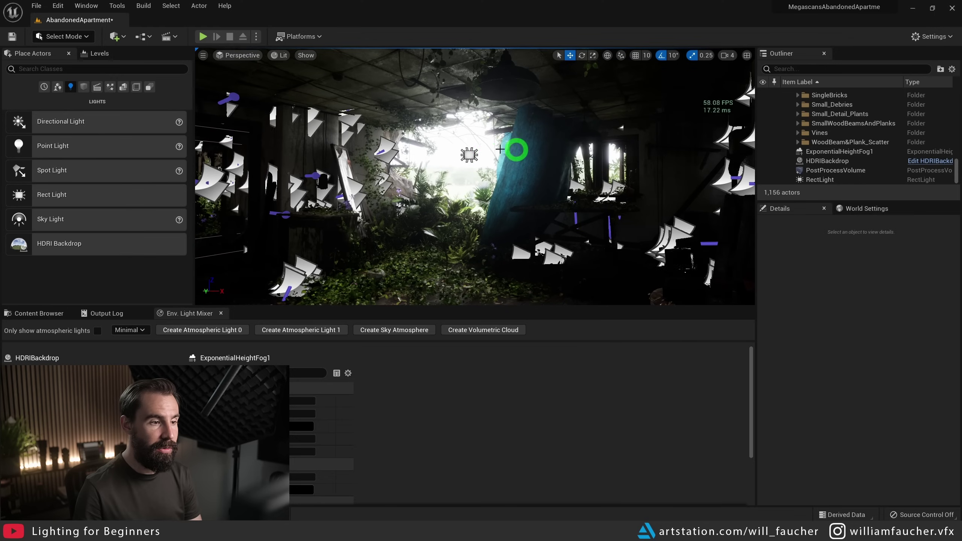
Step: Duplicate the Rect Light to the small window behind the blue curtain and turn the copy to a Z rotation of 70°
click(470, 153)
right_drag(553, 184, 562, 168)
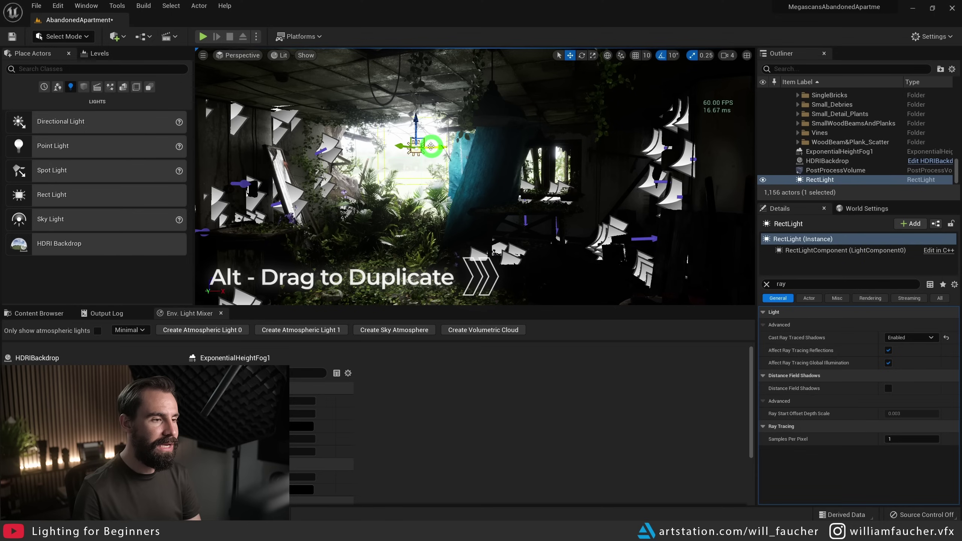
alt+drag(434, 149, 552, 158)
key(e)
key(w)
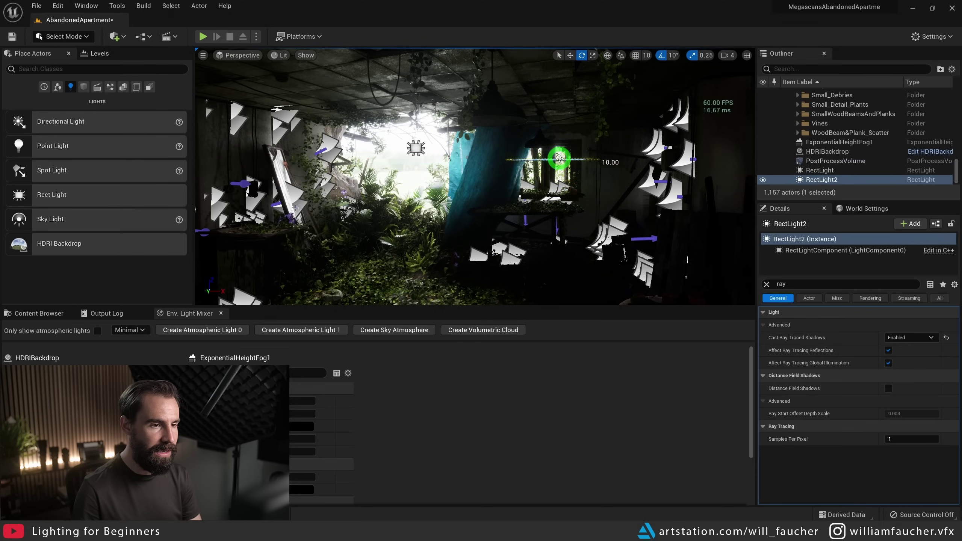
Step: Reset RectLight2's Source Width and Source Height to 64 and move it beside the curtain to about X 488, Z 1278
key(f)
click(767, 284)
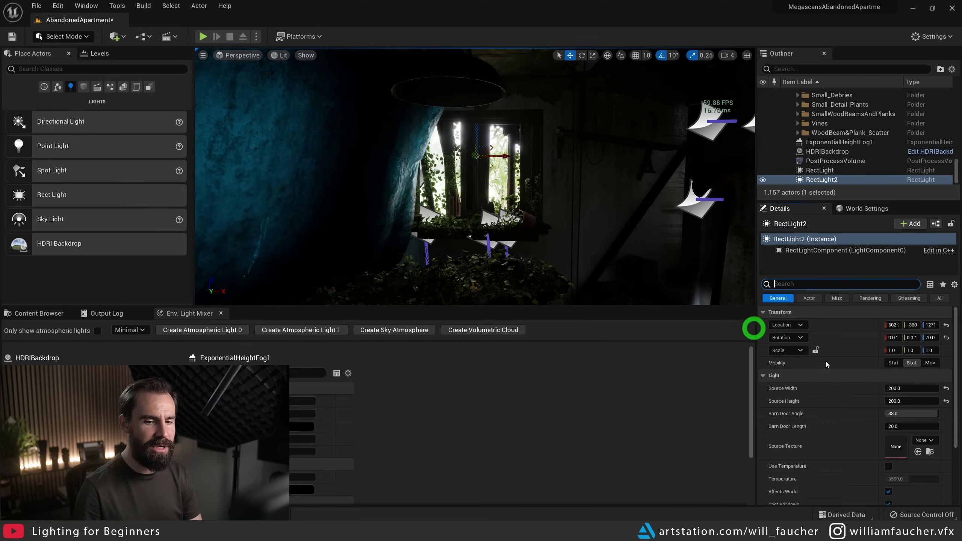
click(946, 389)
click(945, 401)
mouse_move(483, 147)
mouse_down()
mouse_move(451, 140)
mouse_move(470, 141)
mouse_up()
key(s)
right_drag(470, 142, 431, 110)
drag(391, 150, 360, 148)
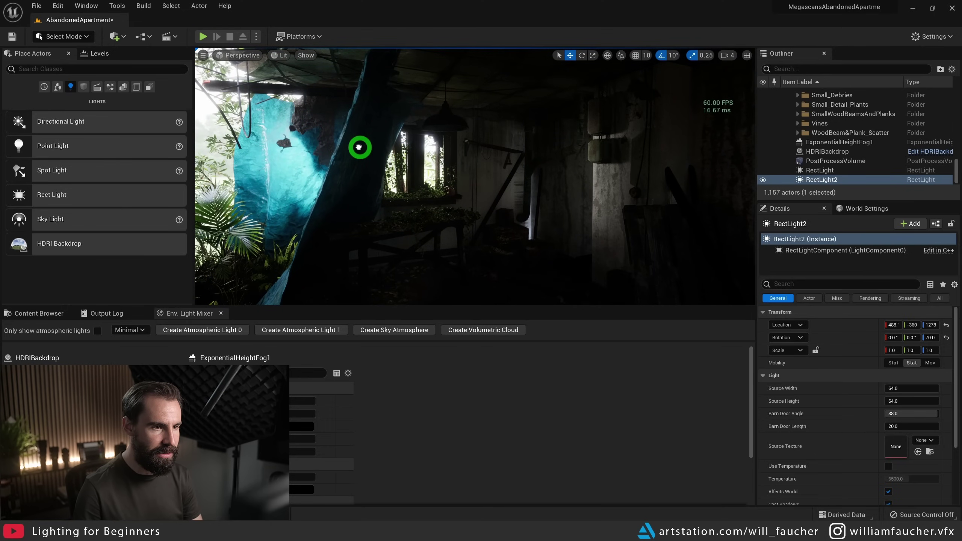
Step: Duplicate RectLight2 across to the other side of the main window opening, at about X -131, Y -360, Z 1278
right_drag(488, 141, 445, 56)
right_drag(478, 204, 450, 179)
right_drag(294, 175, 442, 197)
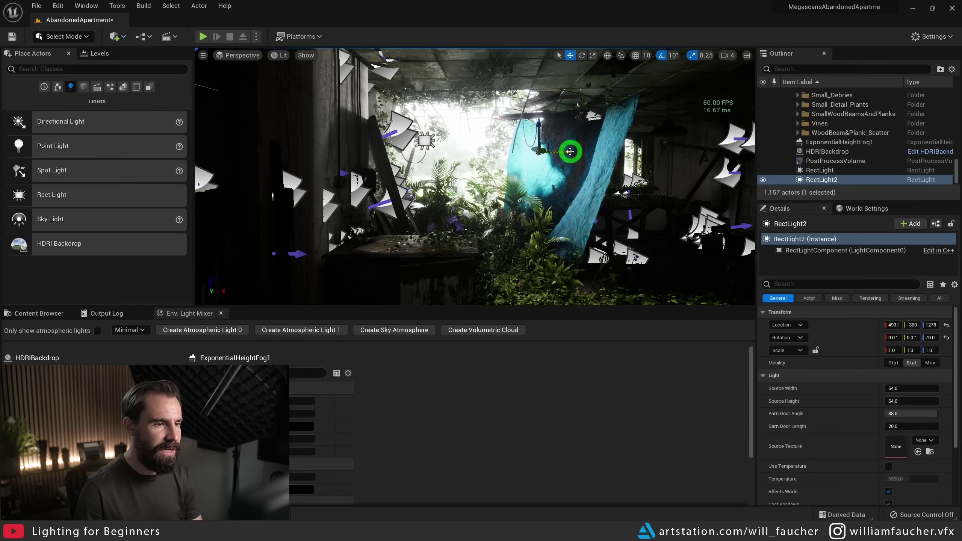
alt+drag(570, 152, 408, 150)
key(w)
right_drag(399, 153, 521, 170)
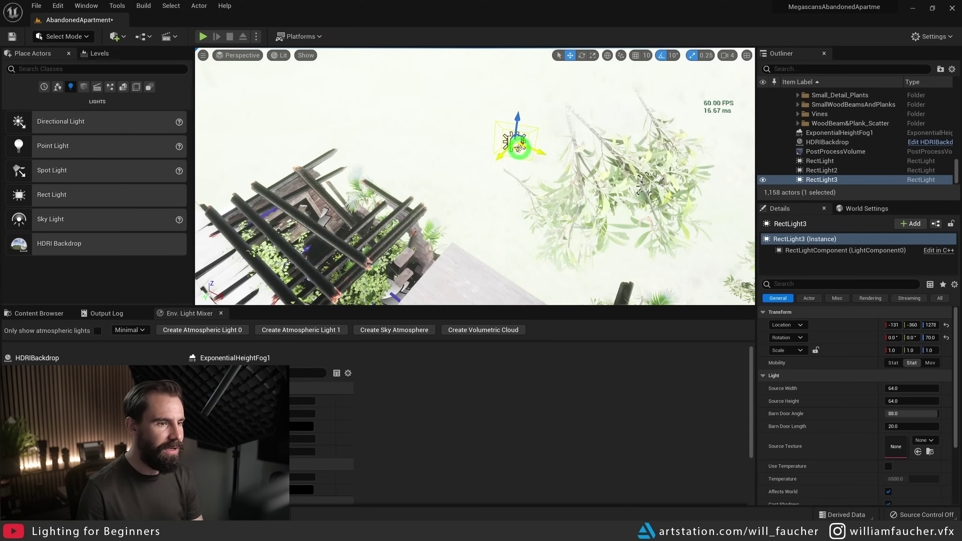
Step: Move RectLight3 in among the broken roof beams and vines, over the overgrown side section of the building
drag(447, 178, 384, 240)
right_drag(385, 240, 549, 216)
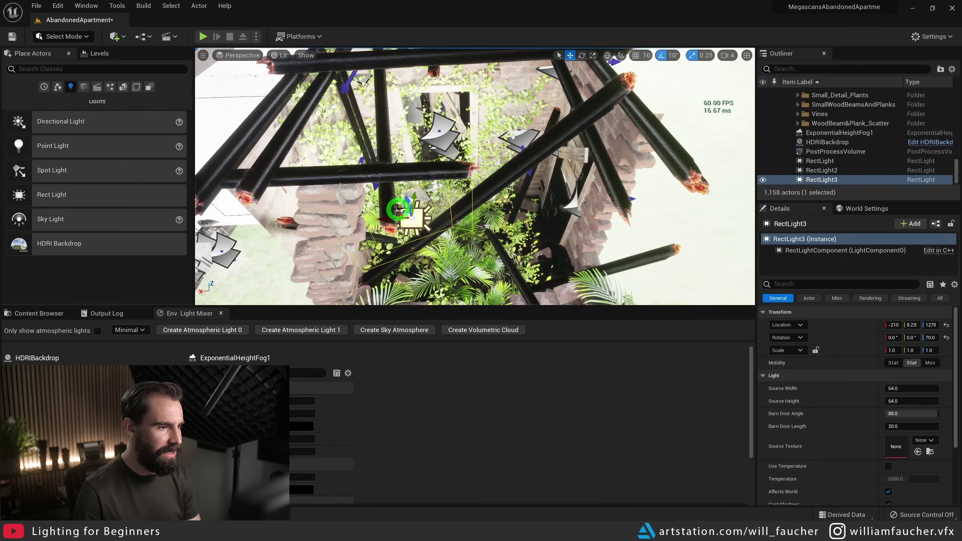
drag(411, 205, 447, 152)
right_drag(446, 153, 484, 170)
mouse_move(585, 95)
mouse_down()
mouse_move(600, 91)
mouse_move(574, 98)
mouse_up()
right_drag(493, 135, 516, 133)
Step: Hide and show RectLight3 to compare the hallway with and without its fill, viewing it with and without editor icons
click(763, 179)
click(764, 180)
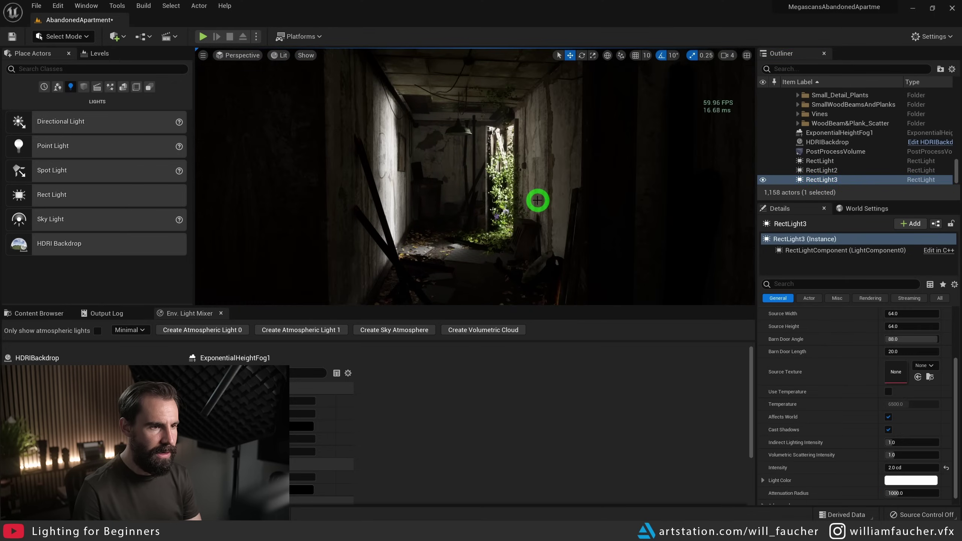
right_drag(537, 202, 557, 201)
key(g)
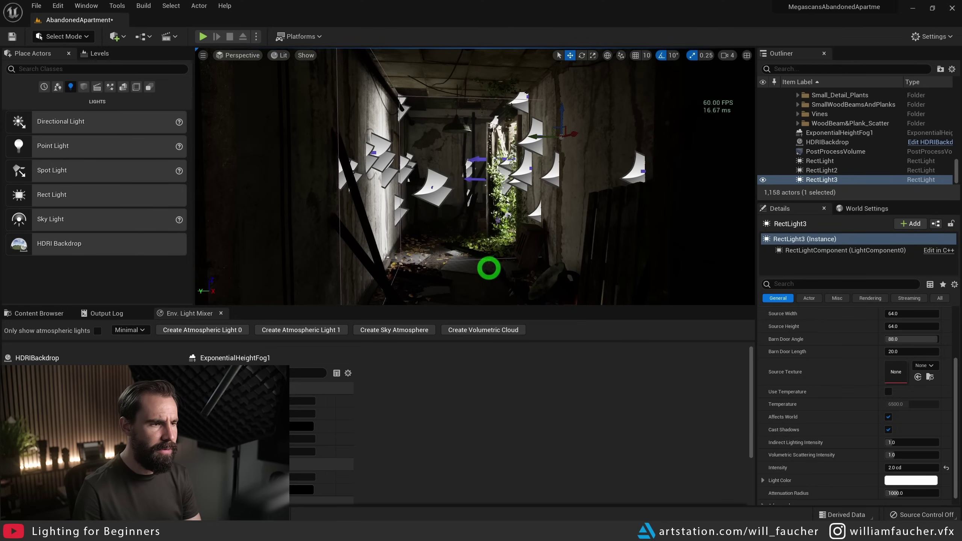
right_drag(489, 269, 431, 126)
Step: Set RectLight3's Intensity to 1.0 cd, comparing it with 0 cd
click(923, 464)
text(0)
key(Return)
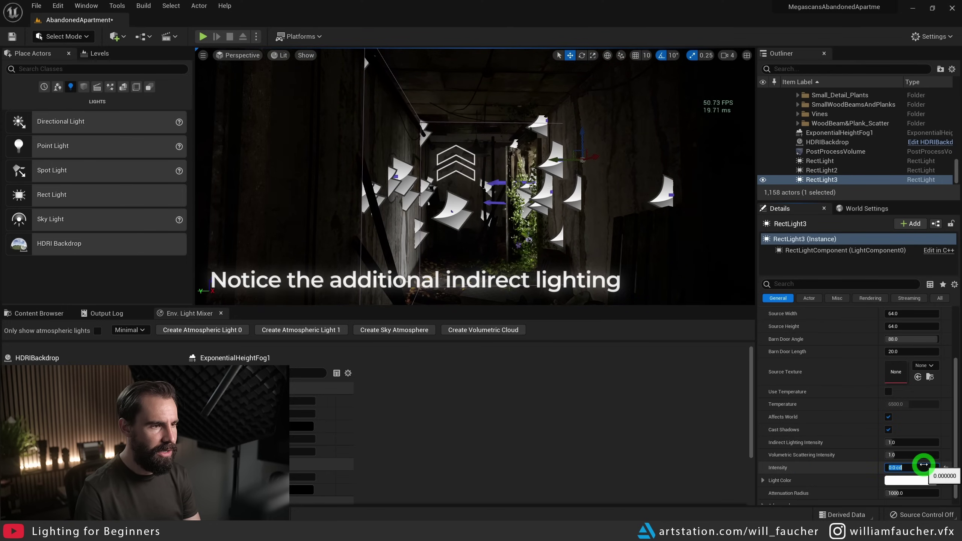
text(1)
key(Return)
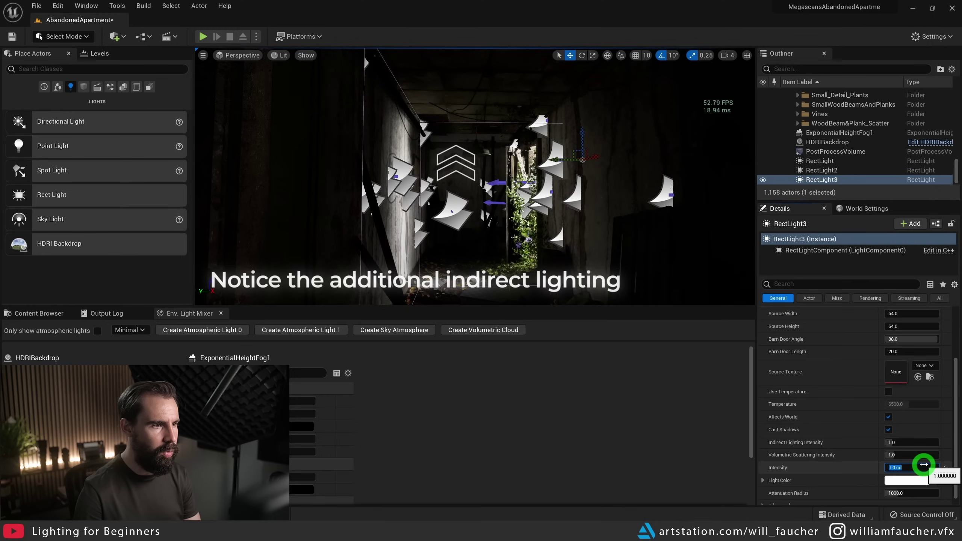
Step: Raise RectLight3 slightly and preview the main room without editor icons
drag(580, 146, 580, 125)
scroll(444, 241, up, 2)
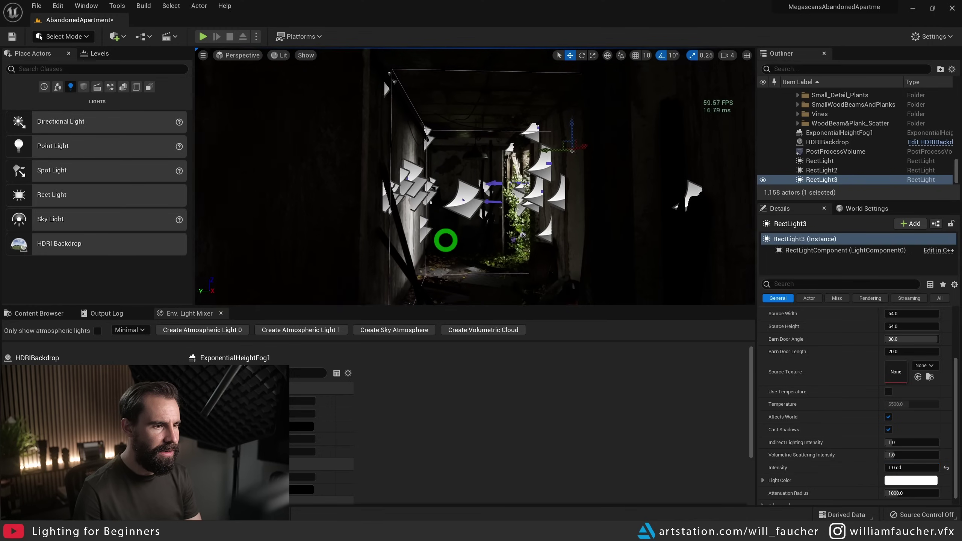
key(g)
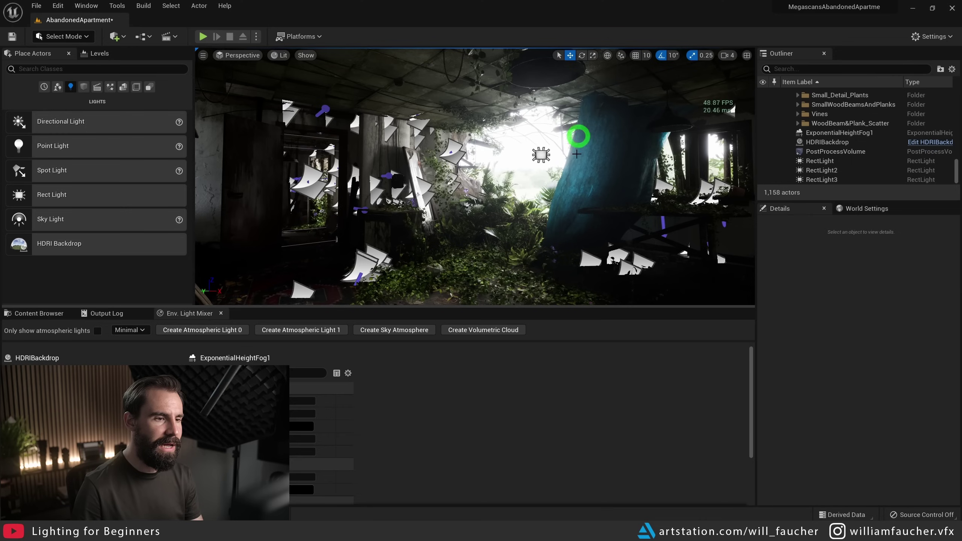
right_drag(563, 171, 532, 171)
key(g)
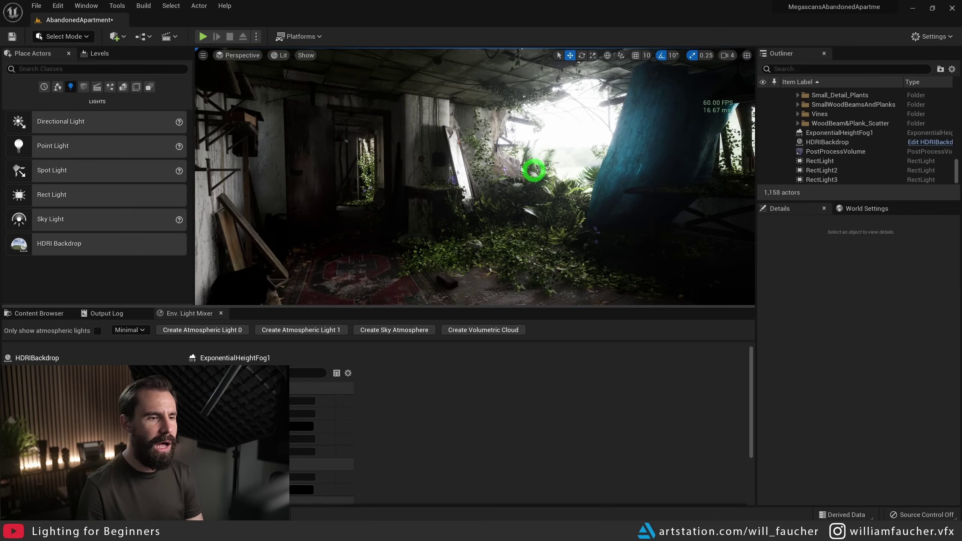
Step: Set the main window Rect Light's Volumetric Scattering Intensity to 20, comparing it with 0
key(g)
click(569, 134)
right_drag(590, 163, 613, 228)
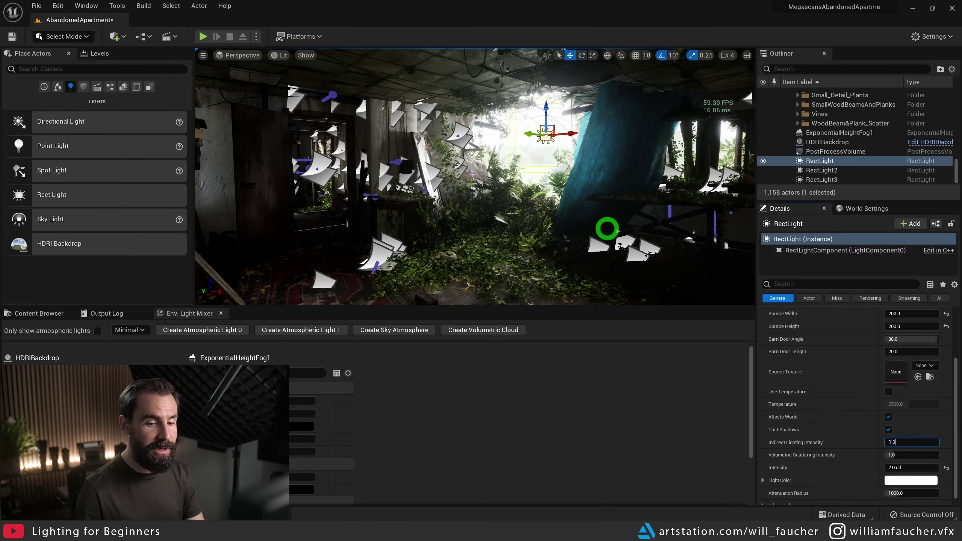
click(827, 450)
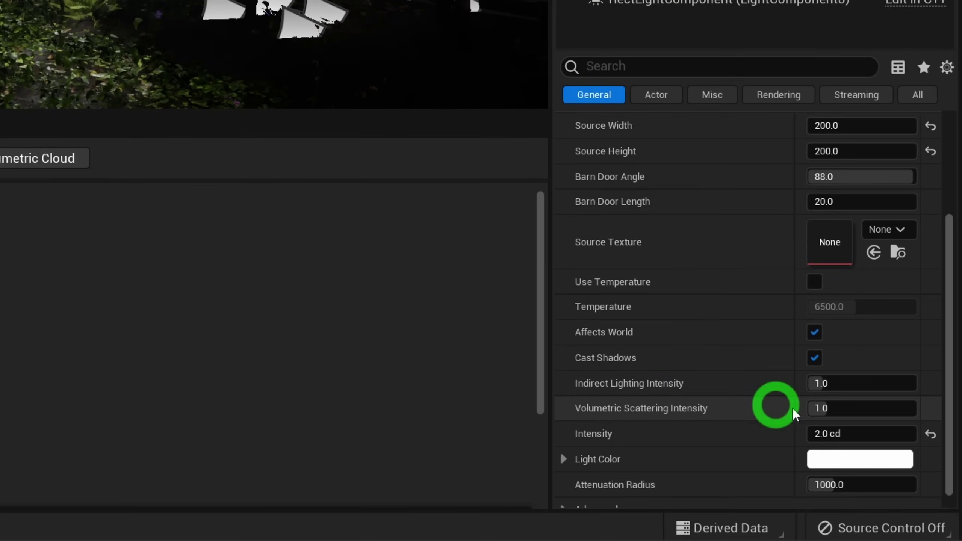
click(909, 410)
text(1)
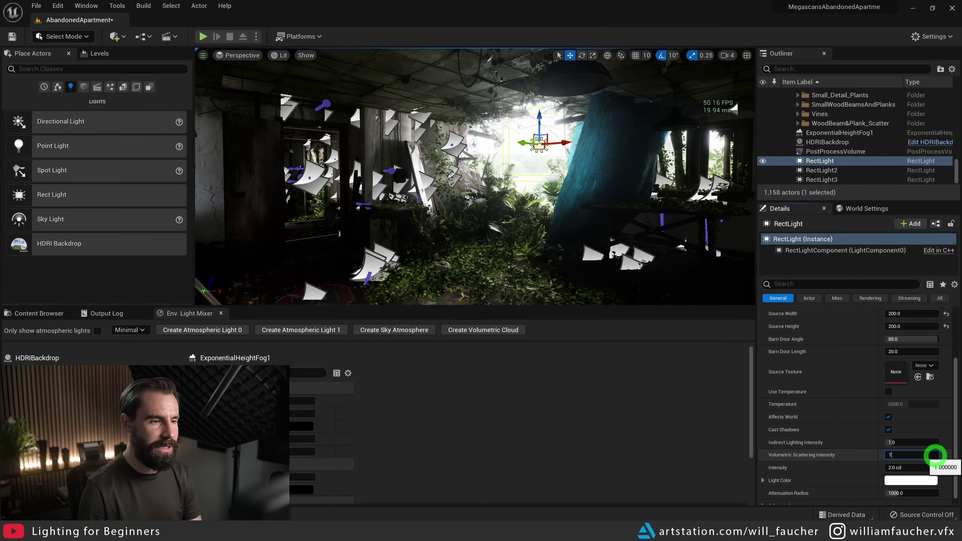
key(Return)
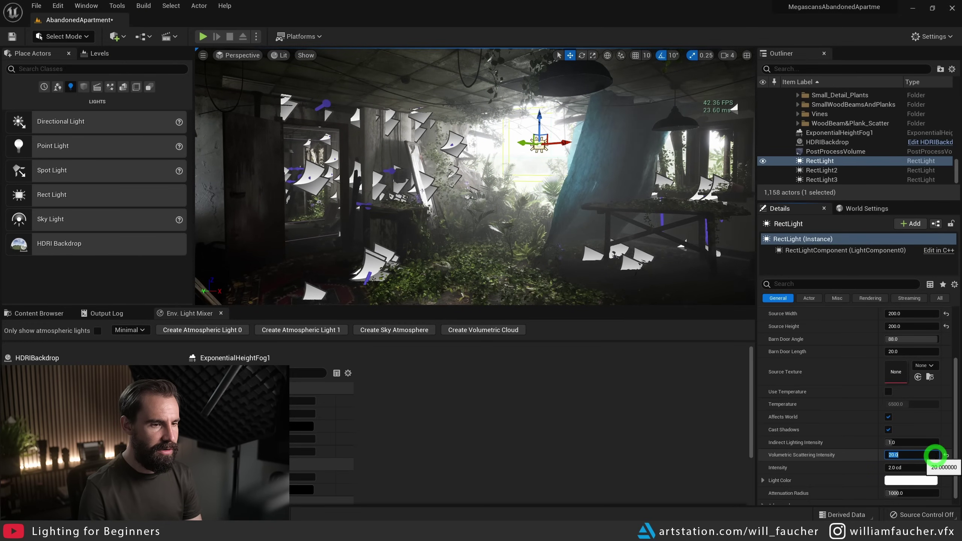
text(0)
key(Return)
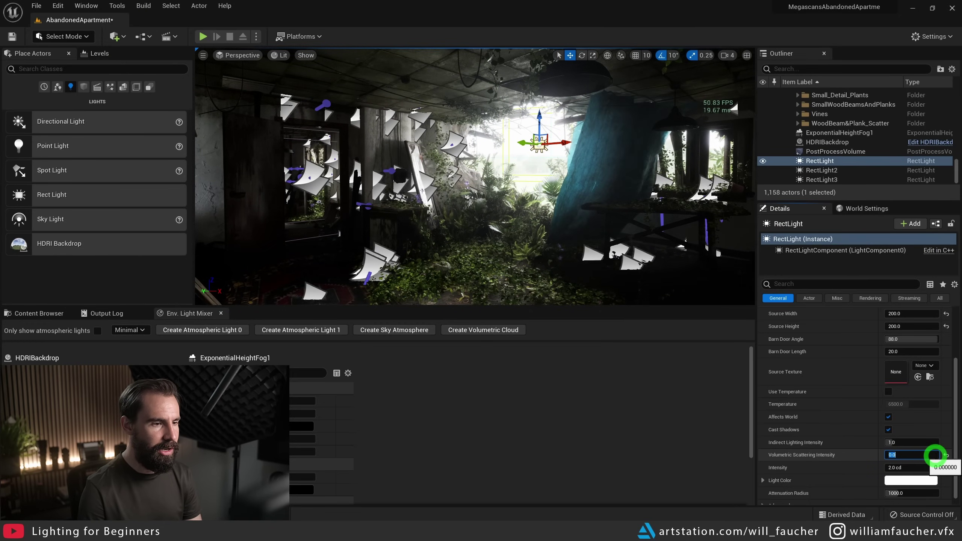
key(Return)
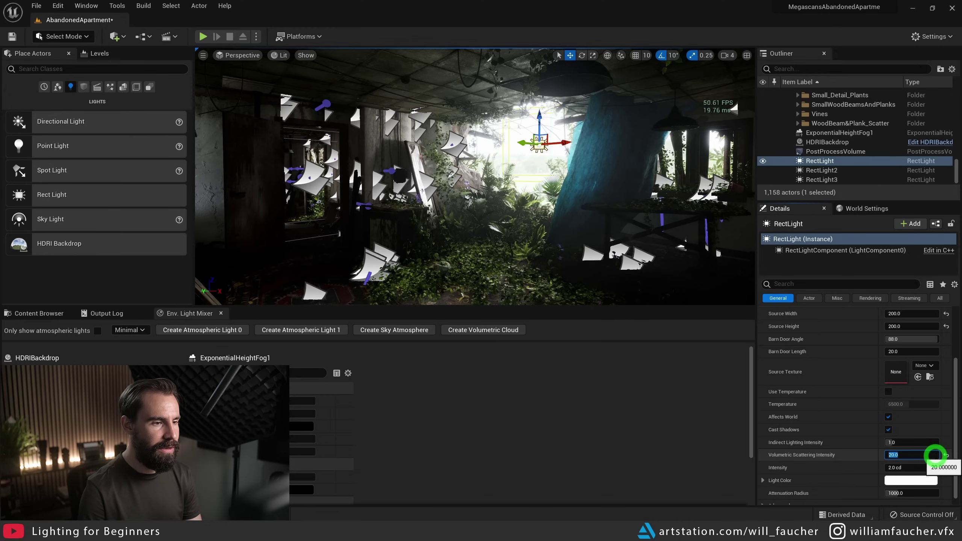
Step: Preview the volumetric haze around the main window without editor icons, from several angles in the room
right_drag(545, 140, 526, 140)
key(g)
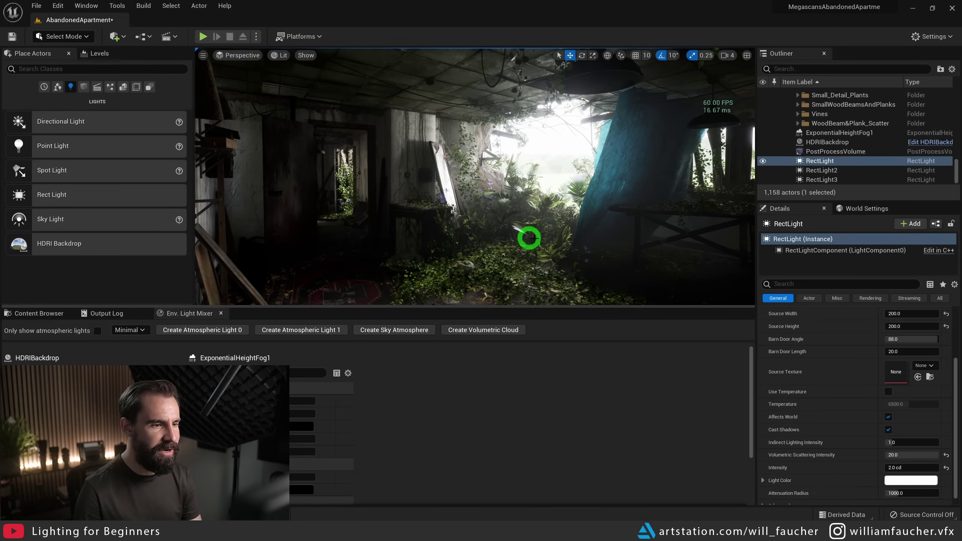
scroll(538, 196, down, 2)
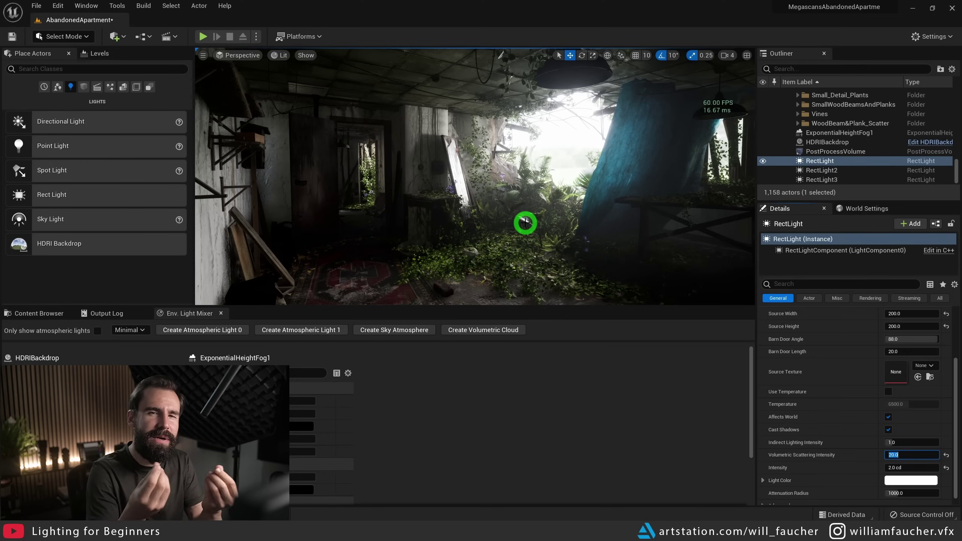
right_drag(498, 216, 435, 128)
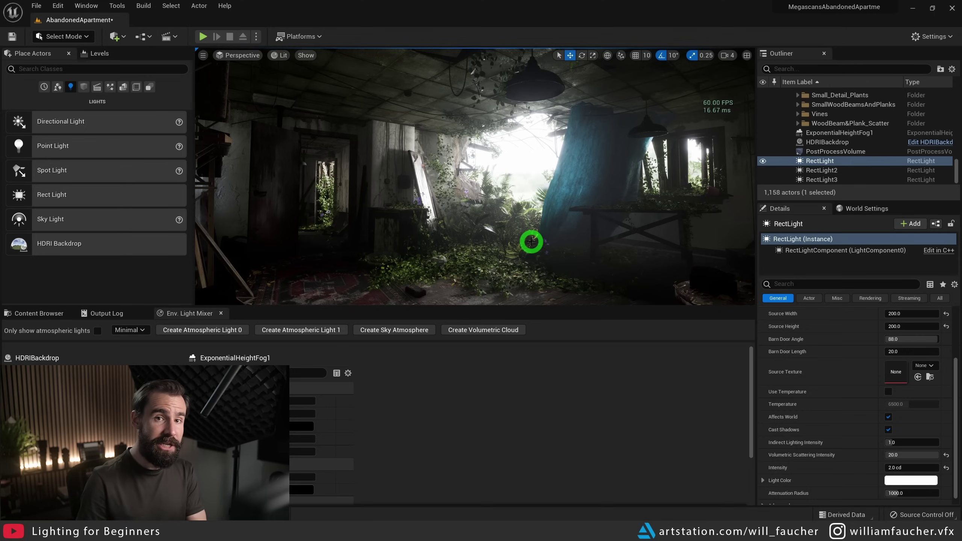
mouse_move(610, 202)
right_down()
mouse_move(554, 204)
mouse_move(607, 201)
right_up()
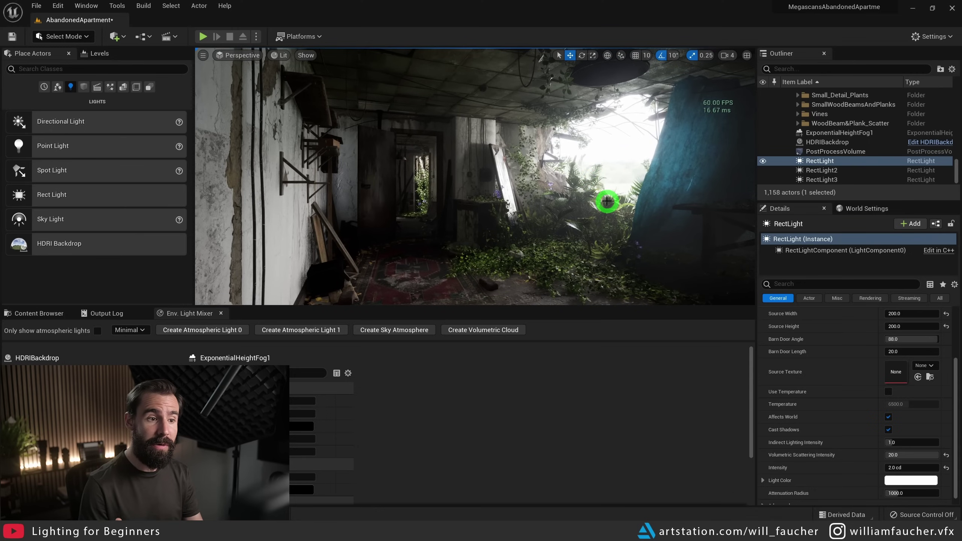